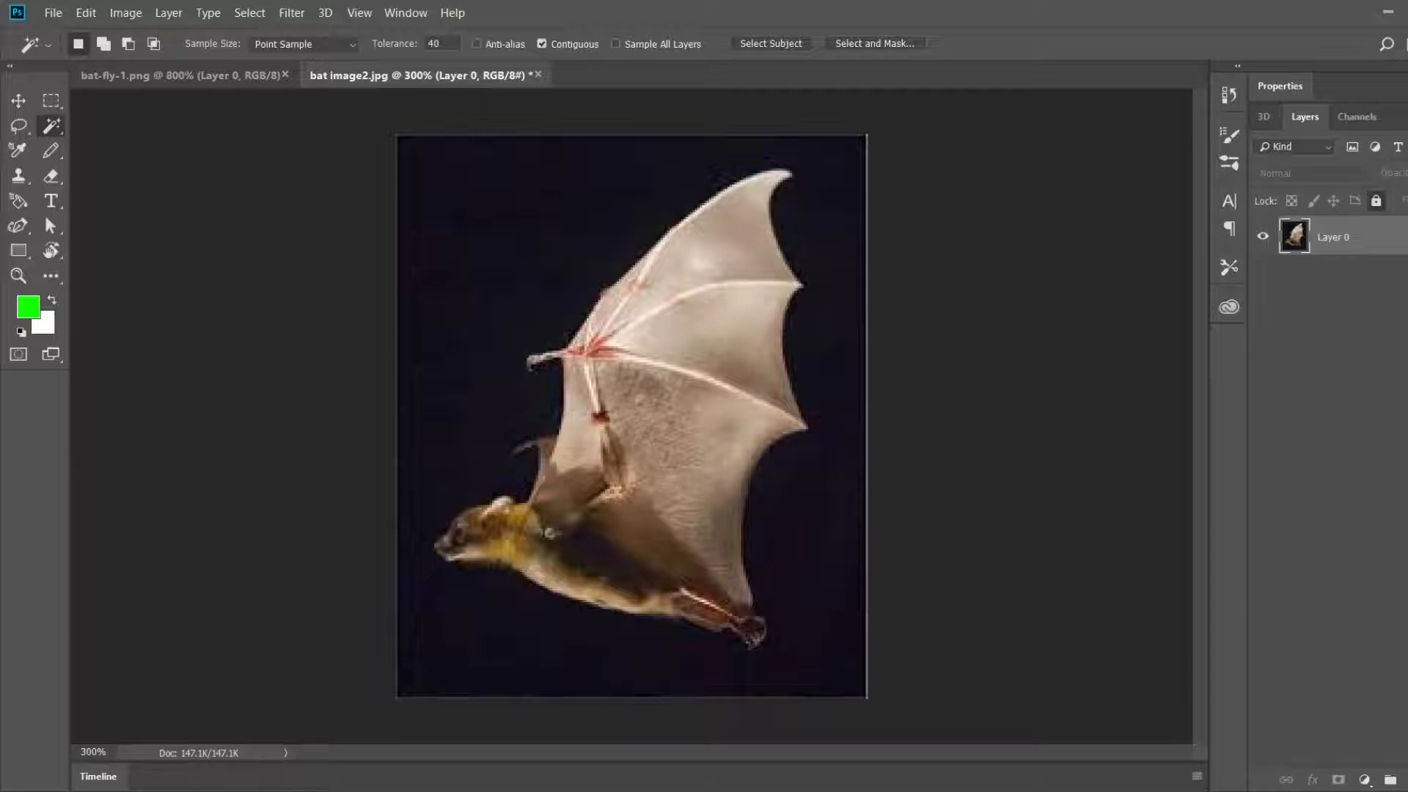
Step: Unlock Layer 0 and delete the dark background around the bat using a Magic Wand selection
{"action": "left_click", "coordinate": [1376, 201]}
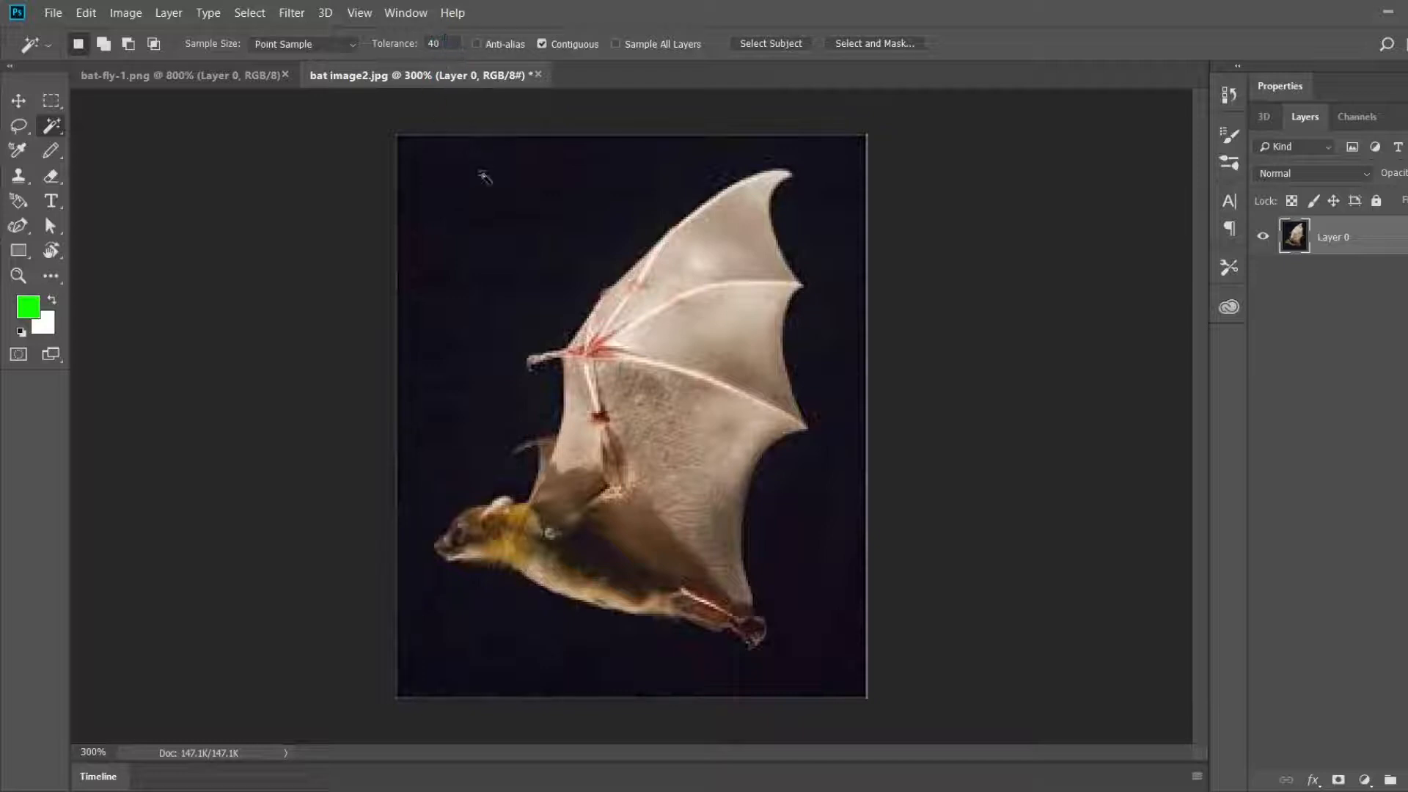
{"action": "left_click", "coordinate": [509, 240]}
{"action": "key", "text": "Delete"}
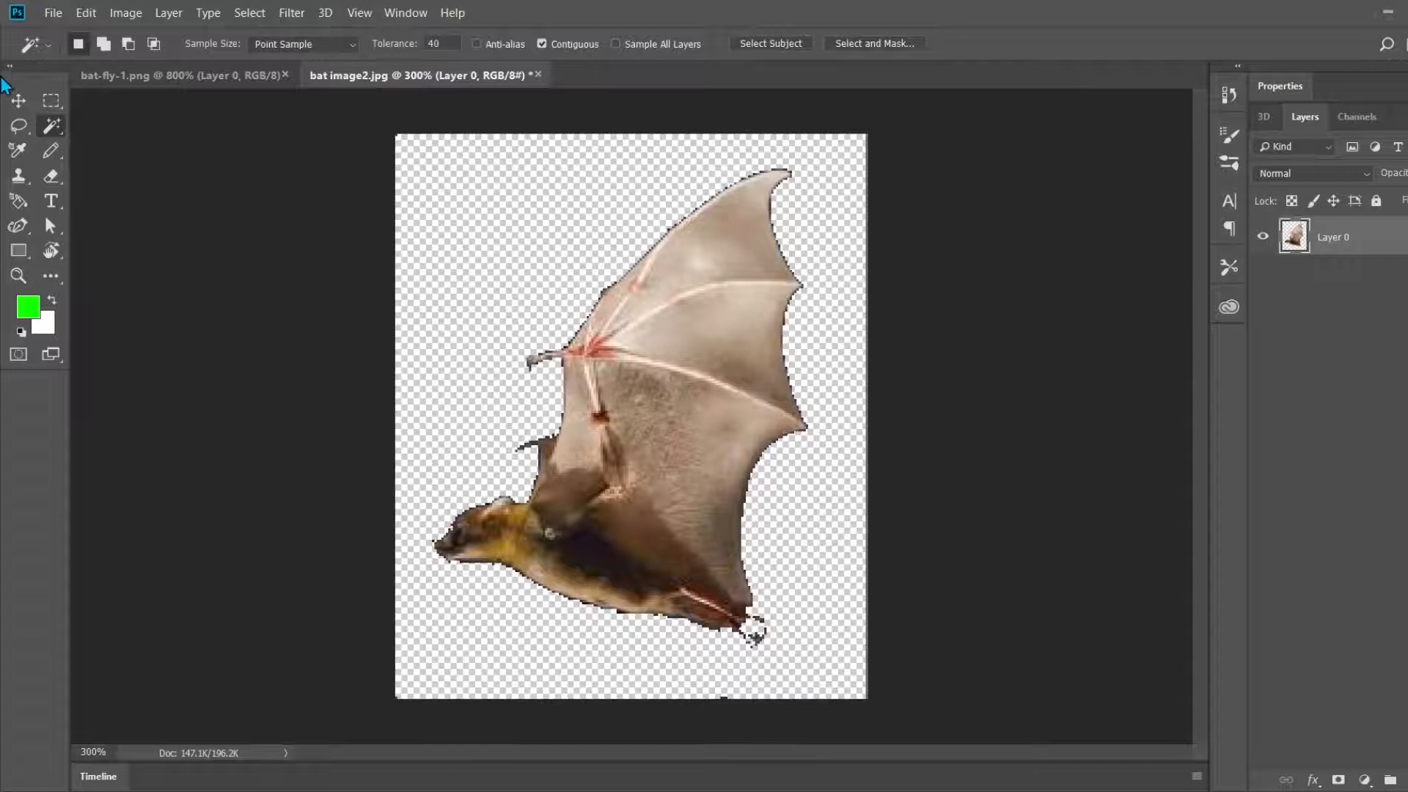
Step: Select the cut-out bat with a rectangular marquee and paste a copy of it into bat-fly-1.png
{"action": "left_click", "coordinate": [52, 100]}
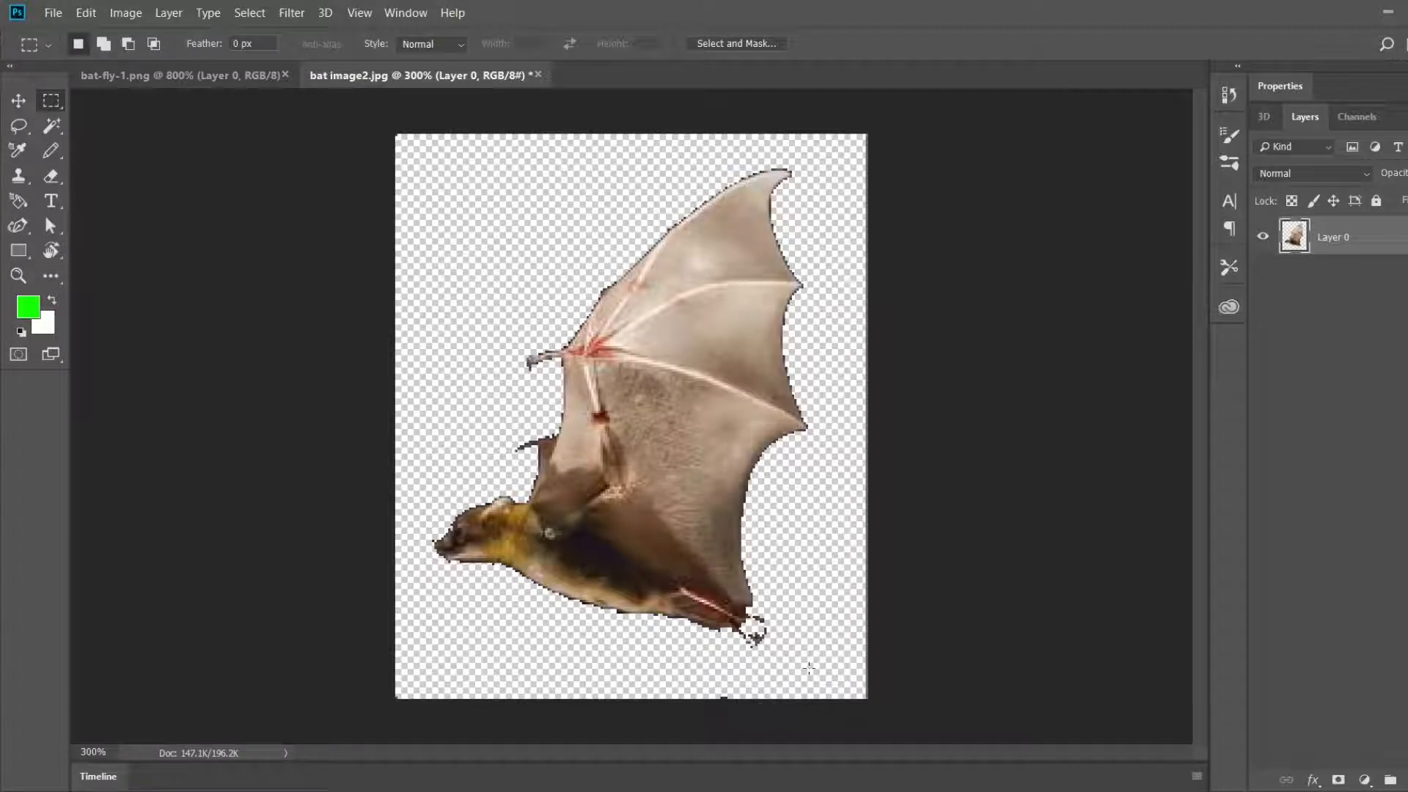
{"action": "left_click_drag", "start_coordinate": [811, 668], "coordinate": [418, 156]}
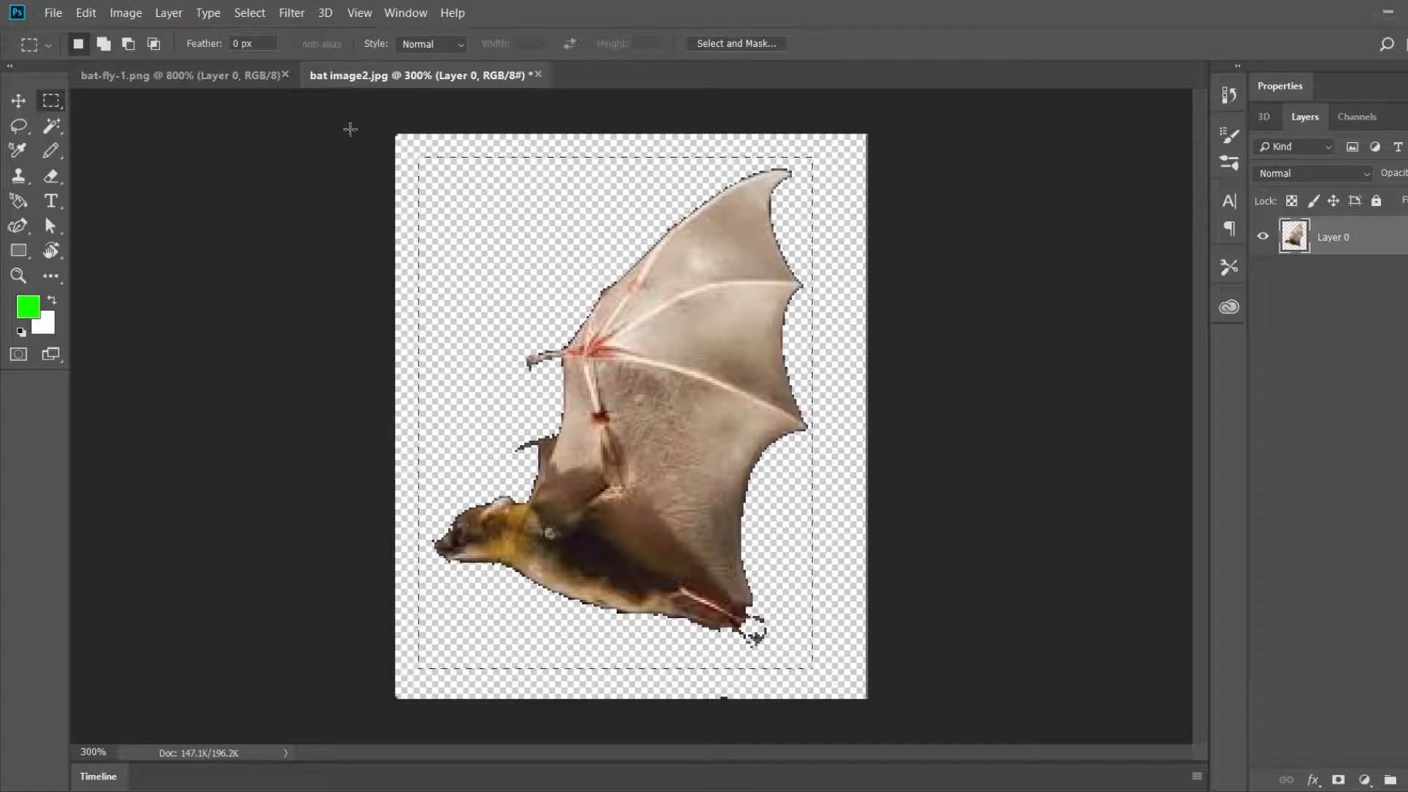
{"action": "left_click", "coordinate": [168, 81]}
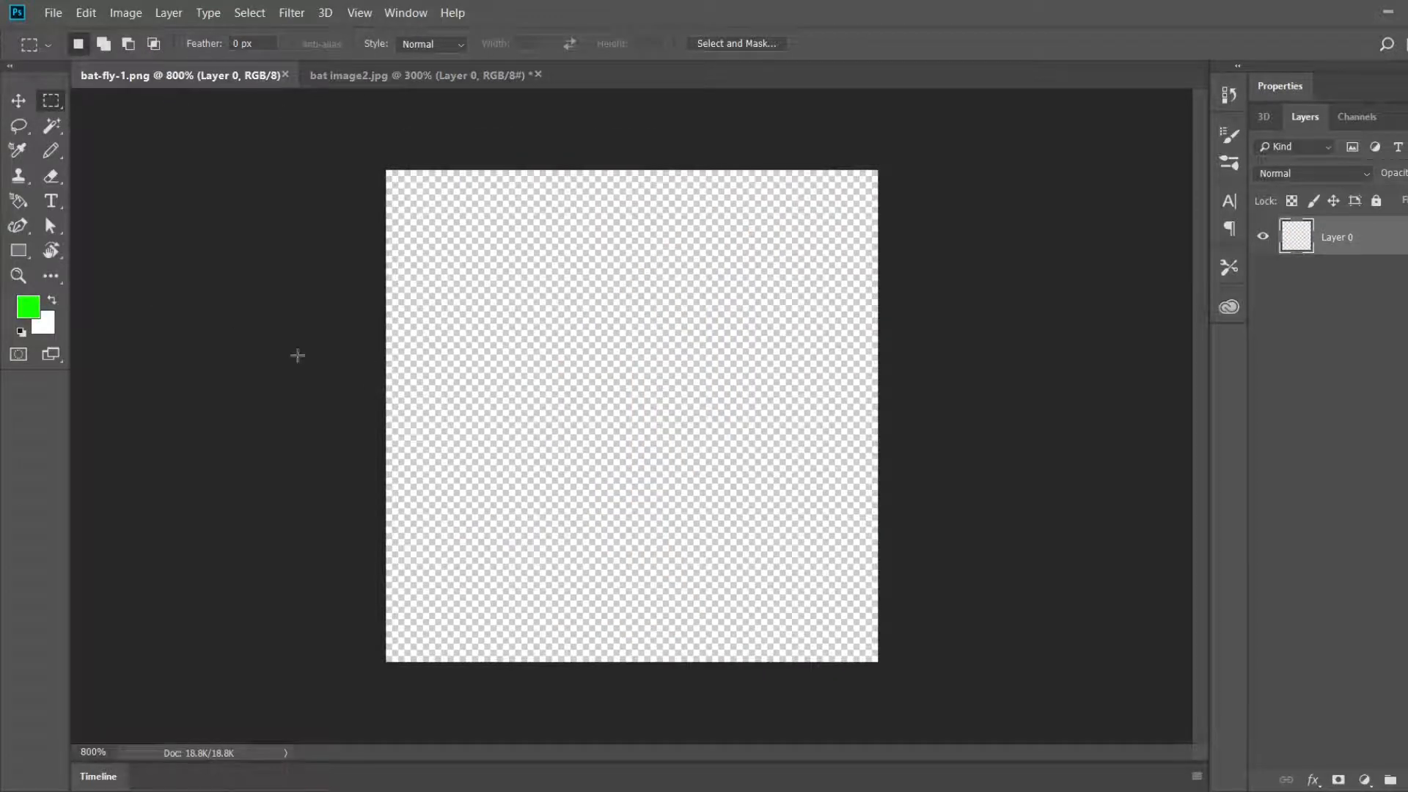
{"action": "left_click", "coordinate": [19, 101]}
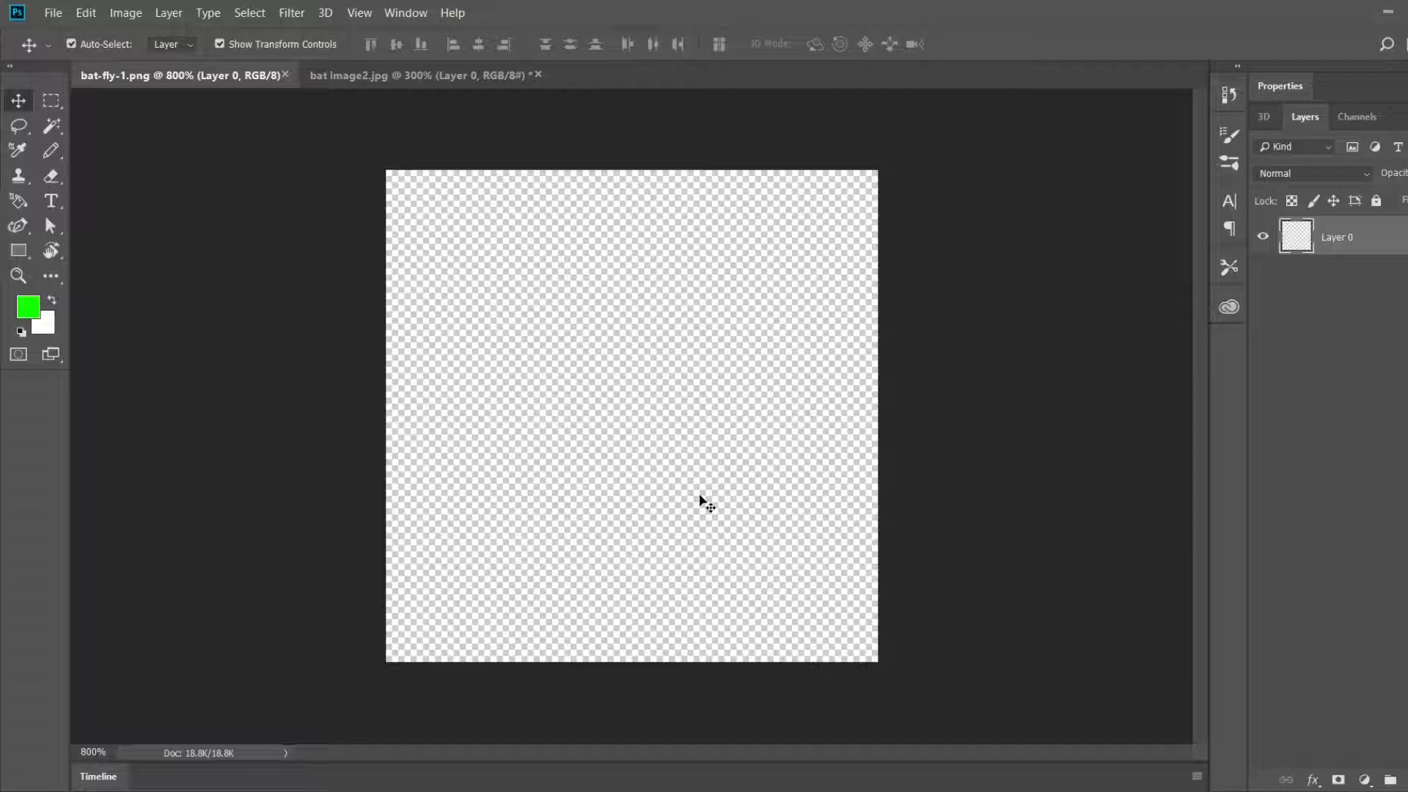
{"action": "key", "text": "ctrl"}
{"action": "key", "text": "ctrl+v"}
Step: Apply the Pixelate Mosaic filter to the pasted bat with a cell size of 4
{"action": "scroll", "coordinate": [700, 501], "scroll_direction": "up", "scroll_amount": 1}
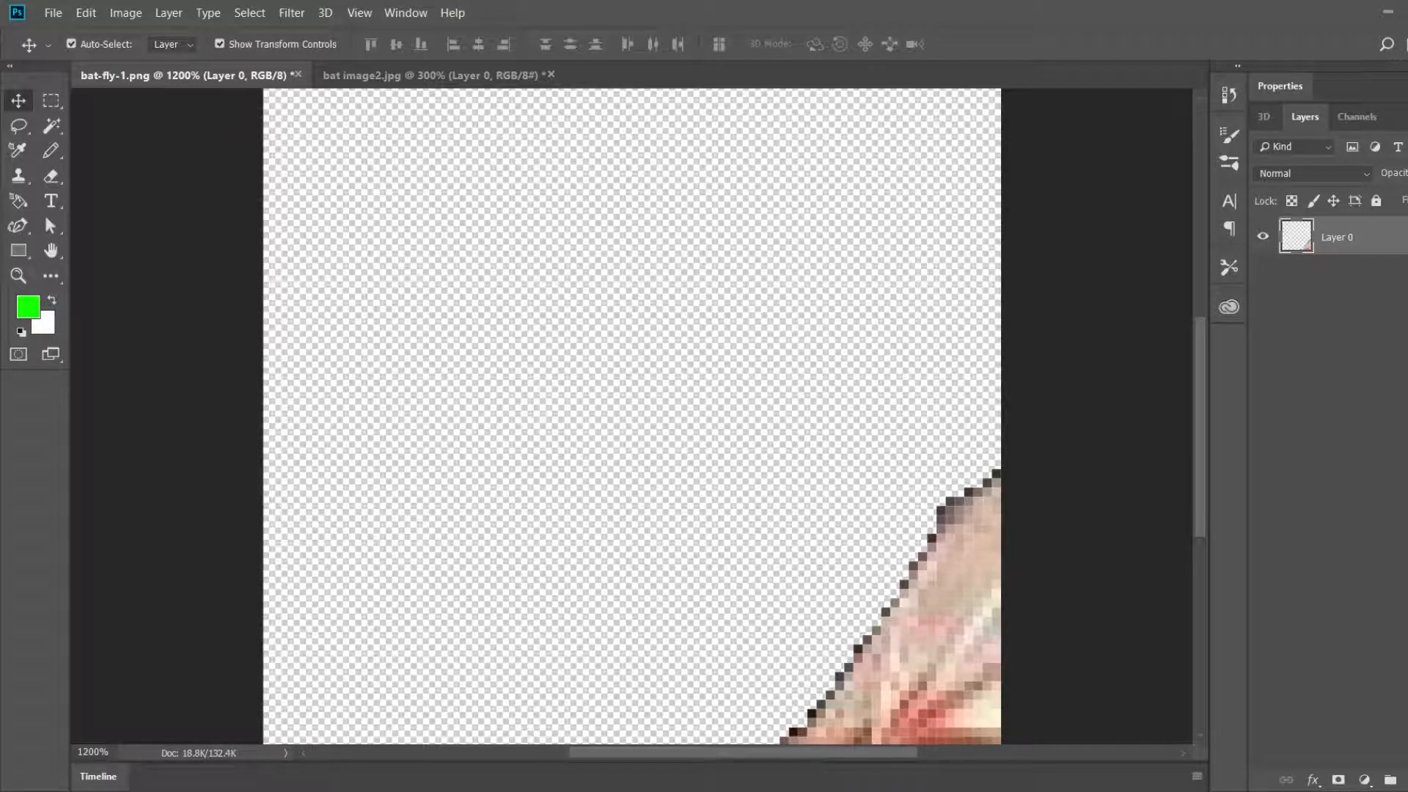
{"action": "scroll", "coordinate": [1027, 594], "scroll_direction": "up", "scroll_amount": 1}
{"action": "scroll", "coordinate": [1032, 600], "scroll_direction": "down", "scroll_amount": 4}
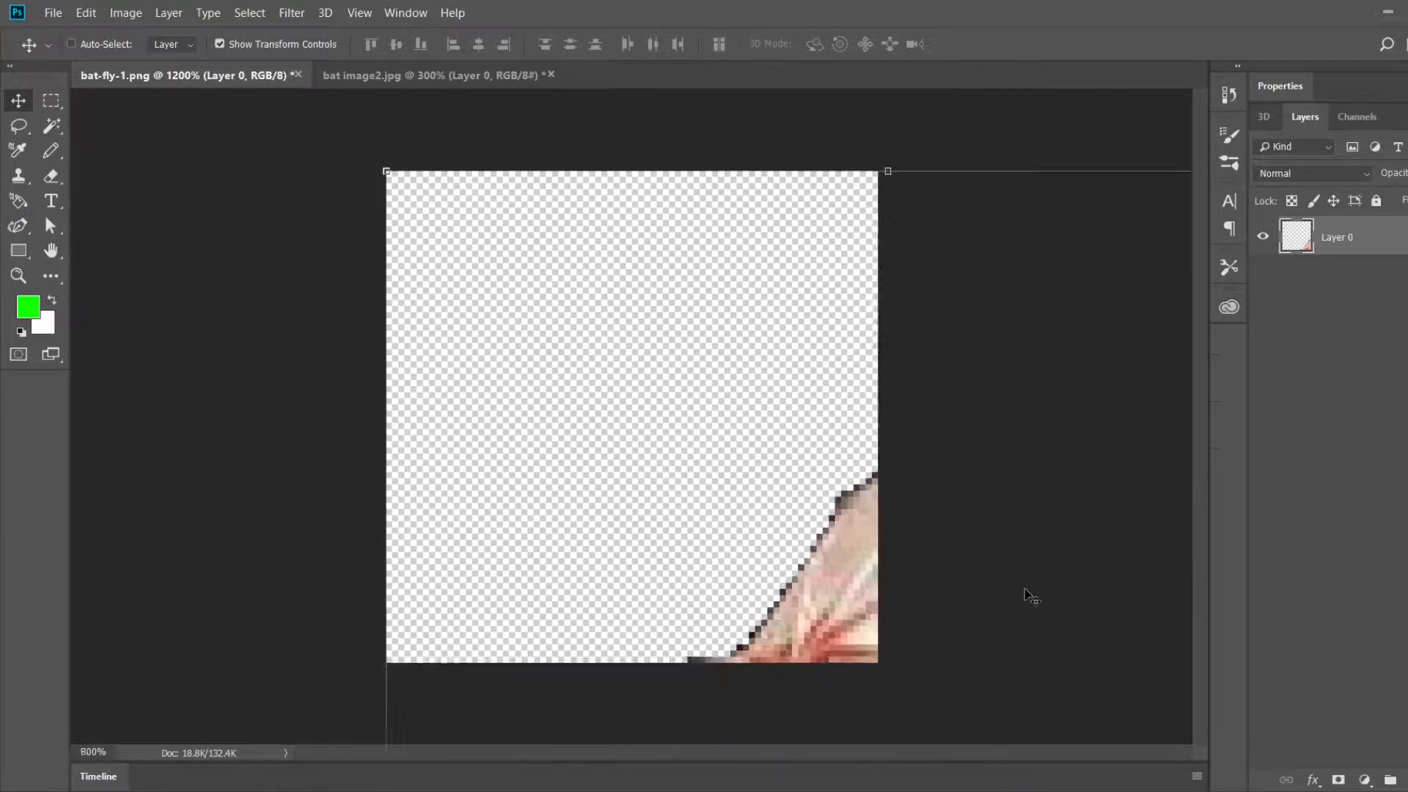
{"action": "scroll", "coordinate": [1032, 600], "scroll_direction": "down", "scroll_amount": 3}
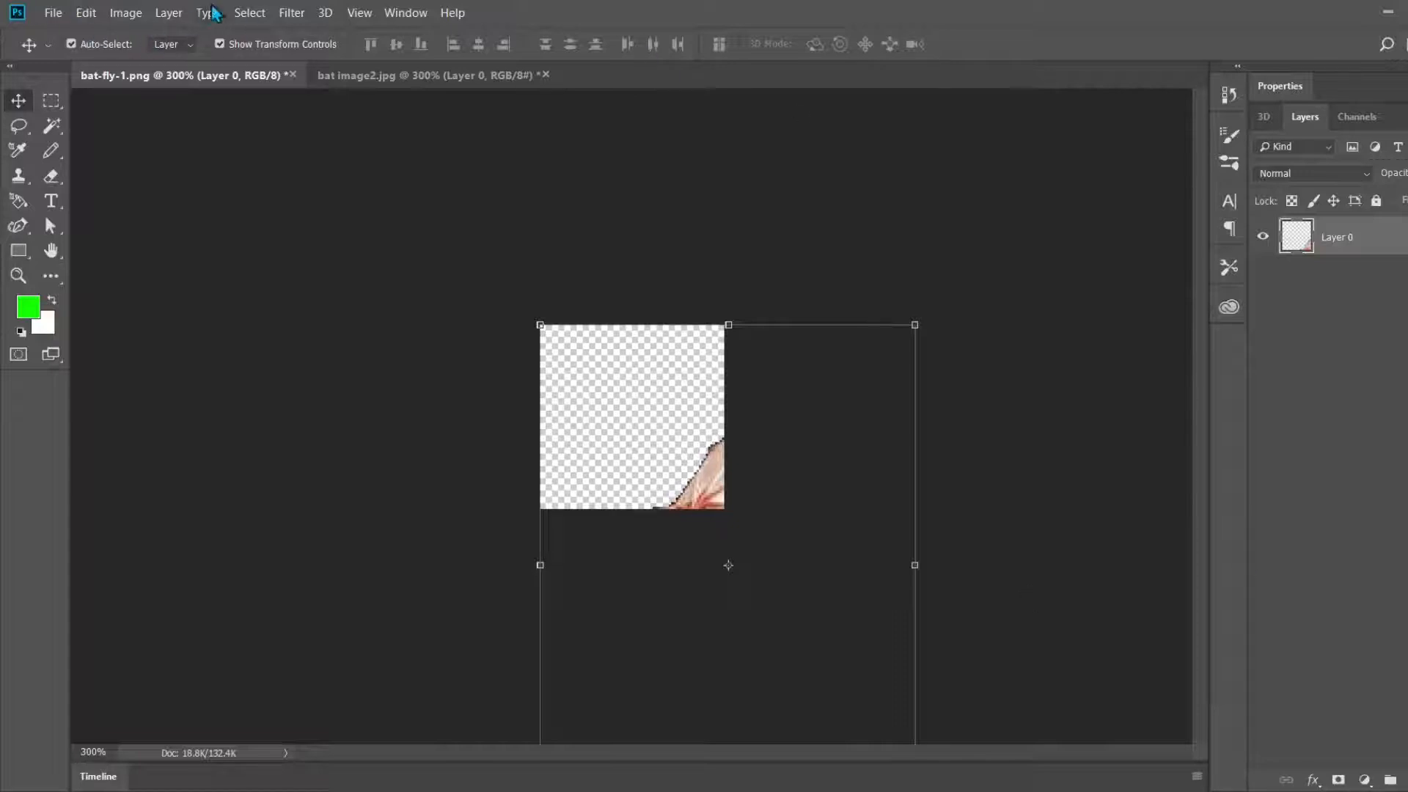
{"action": "left_click", "coordinate": [281, 12]}
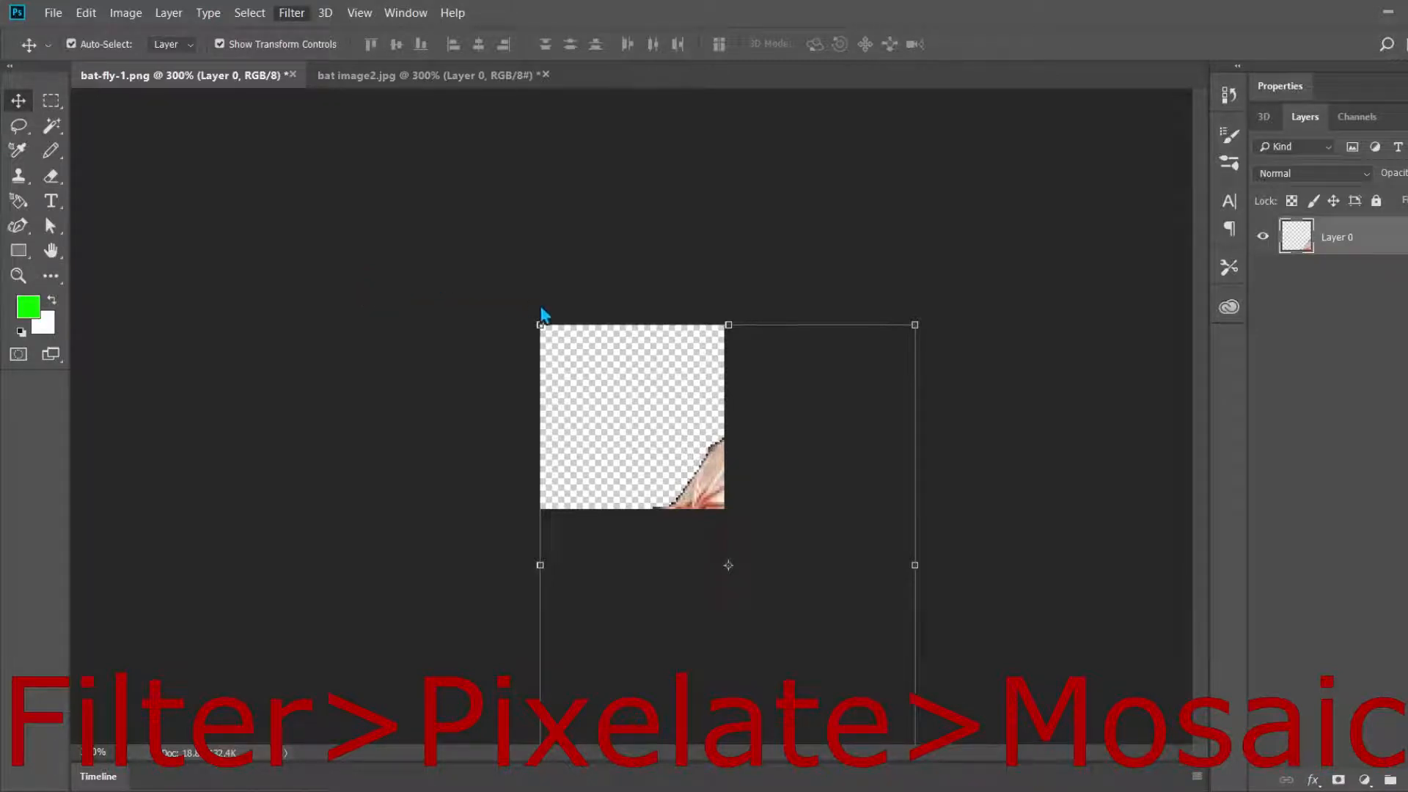
{"action": "left_click", "coordinate": [553, 378]}
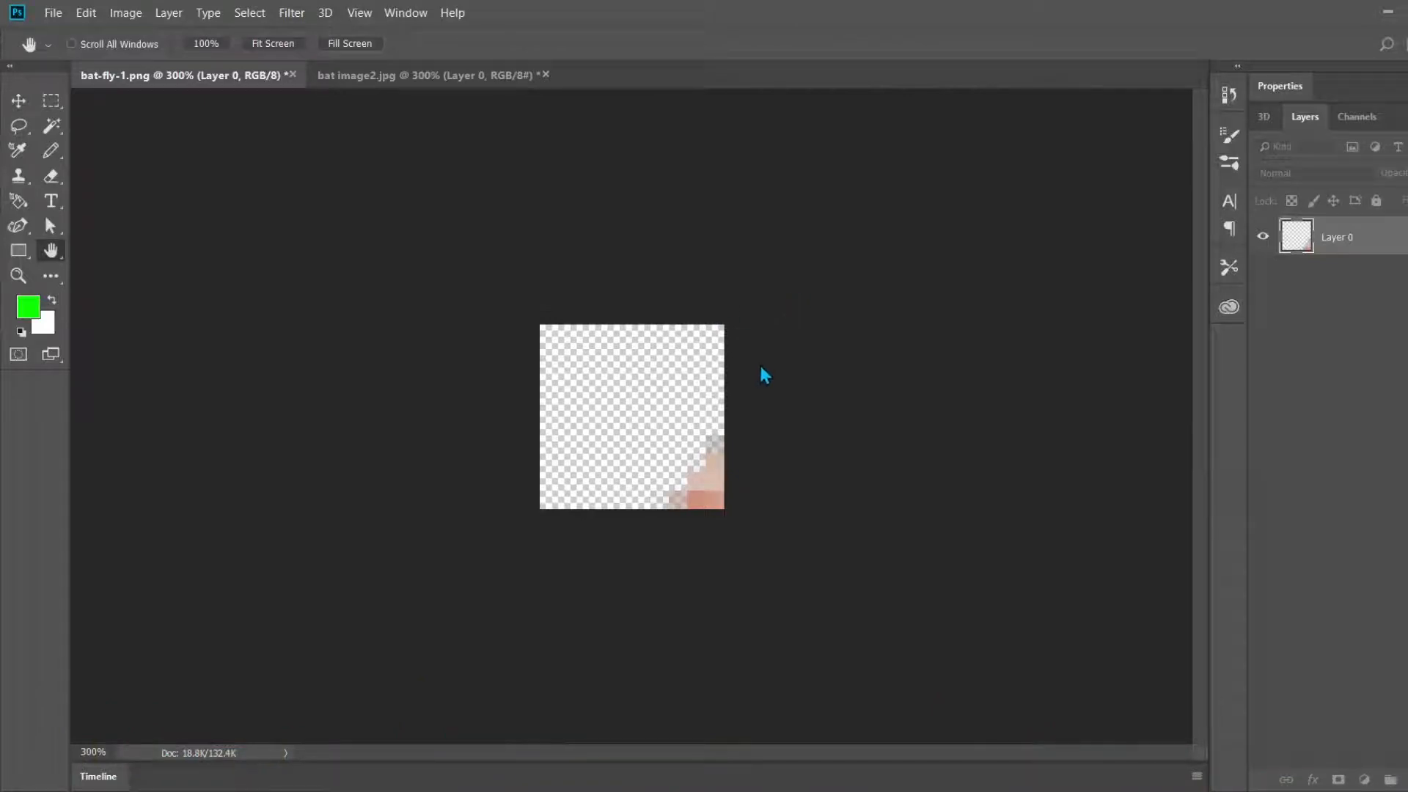
{"action": "type", "text": "4"}
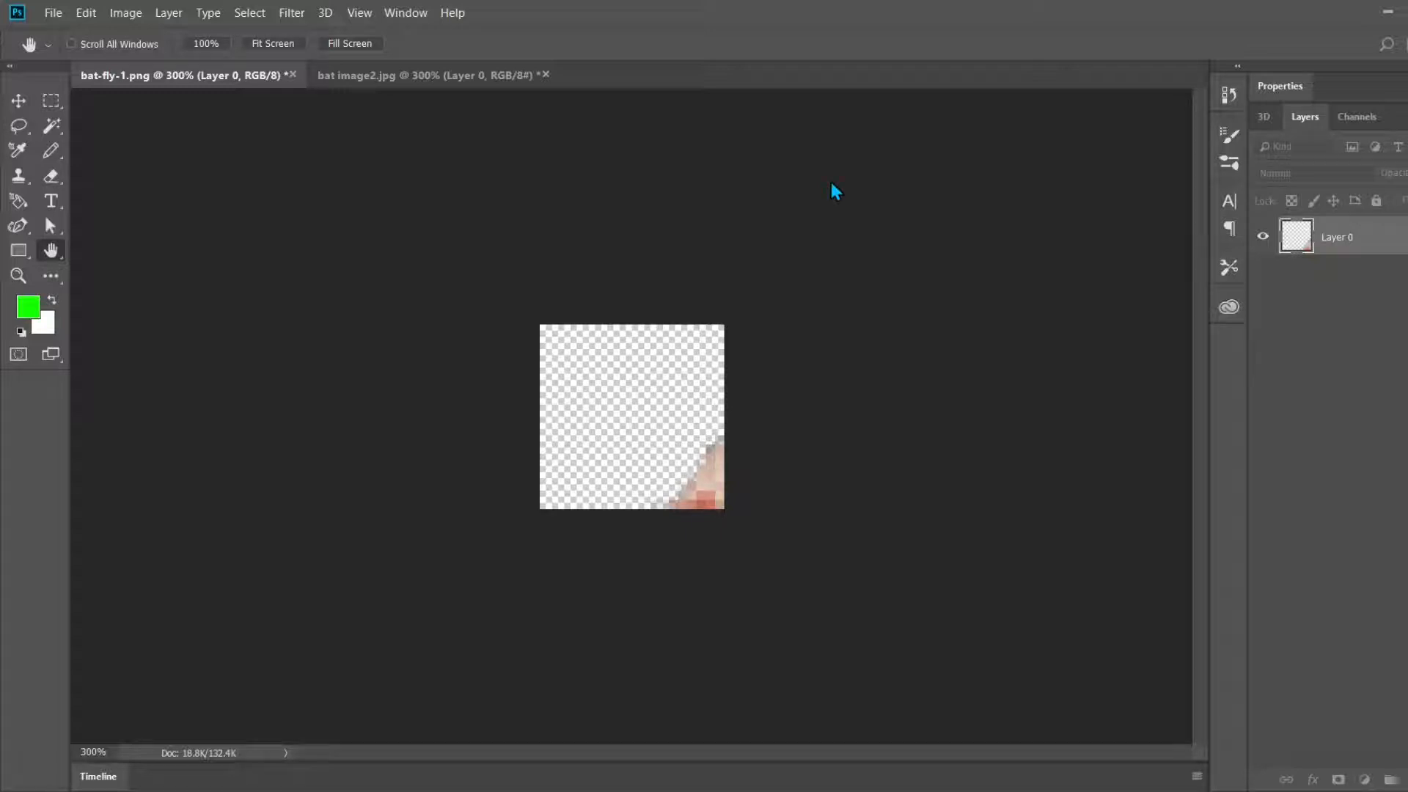
Step: Scale the bat to 30% width and 30% height and move it to the centre of the canvas
{"action": "key", "text": "v"}
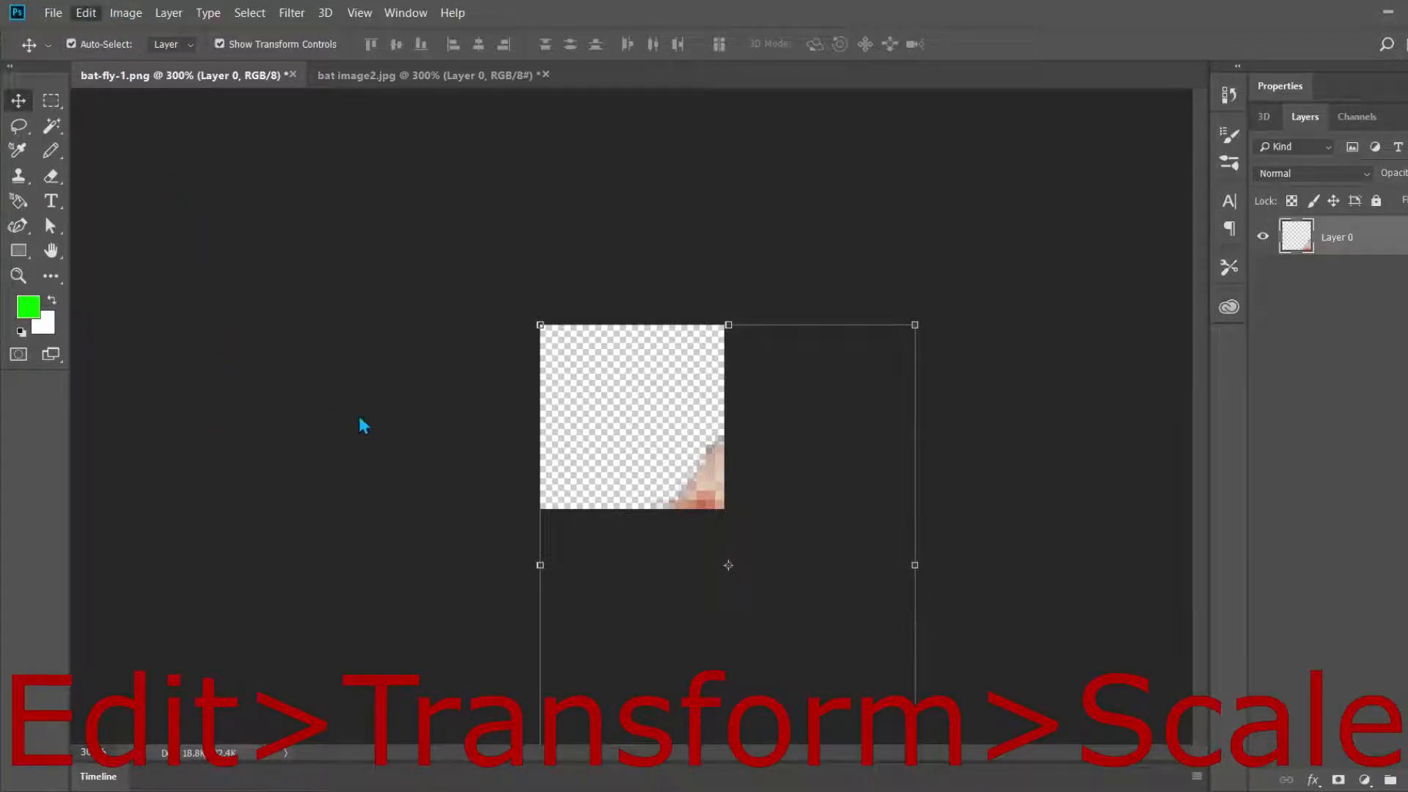
{"action": "key", "text": "ctrl+t"}
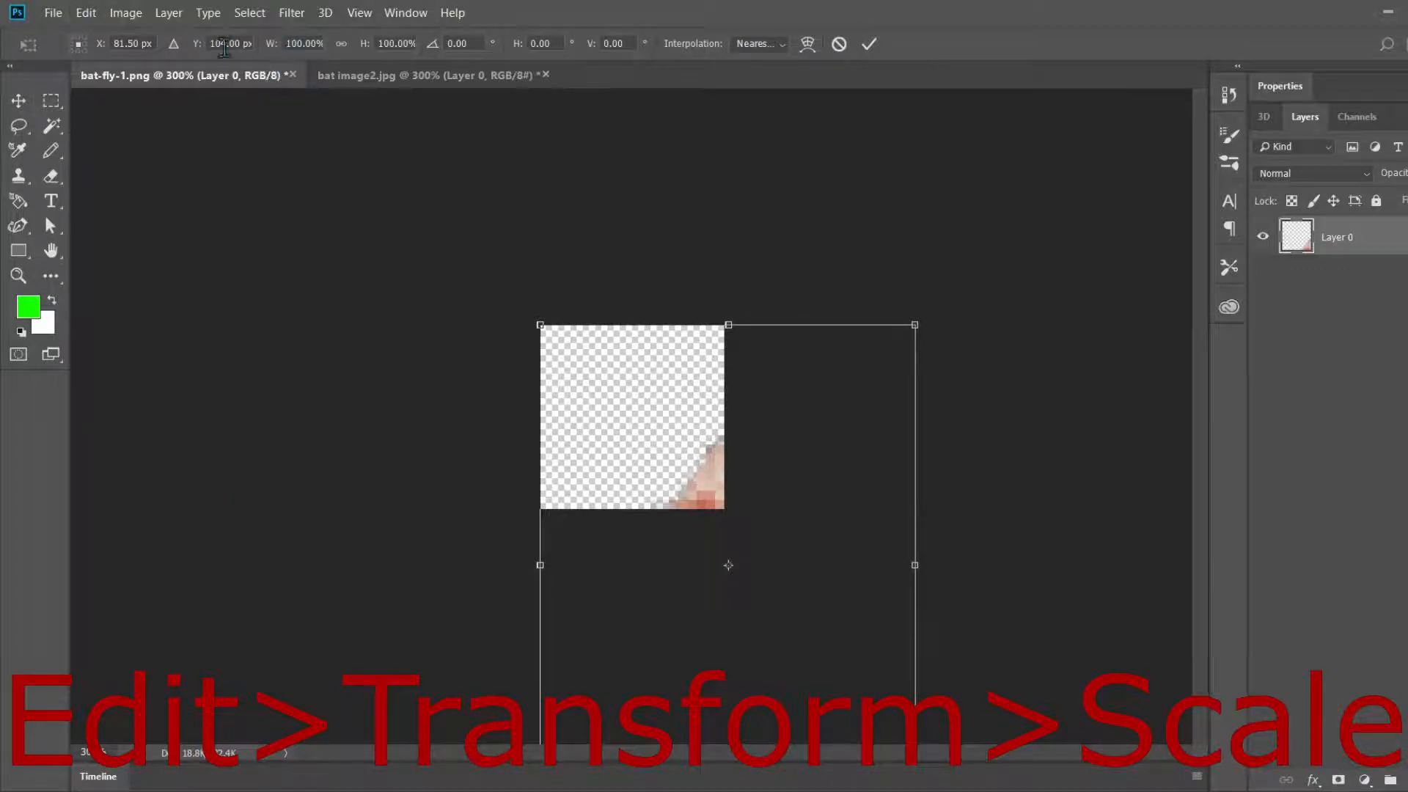
{"action": "left_click", "coordinate": [302, 44]}
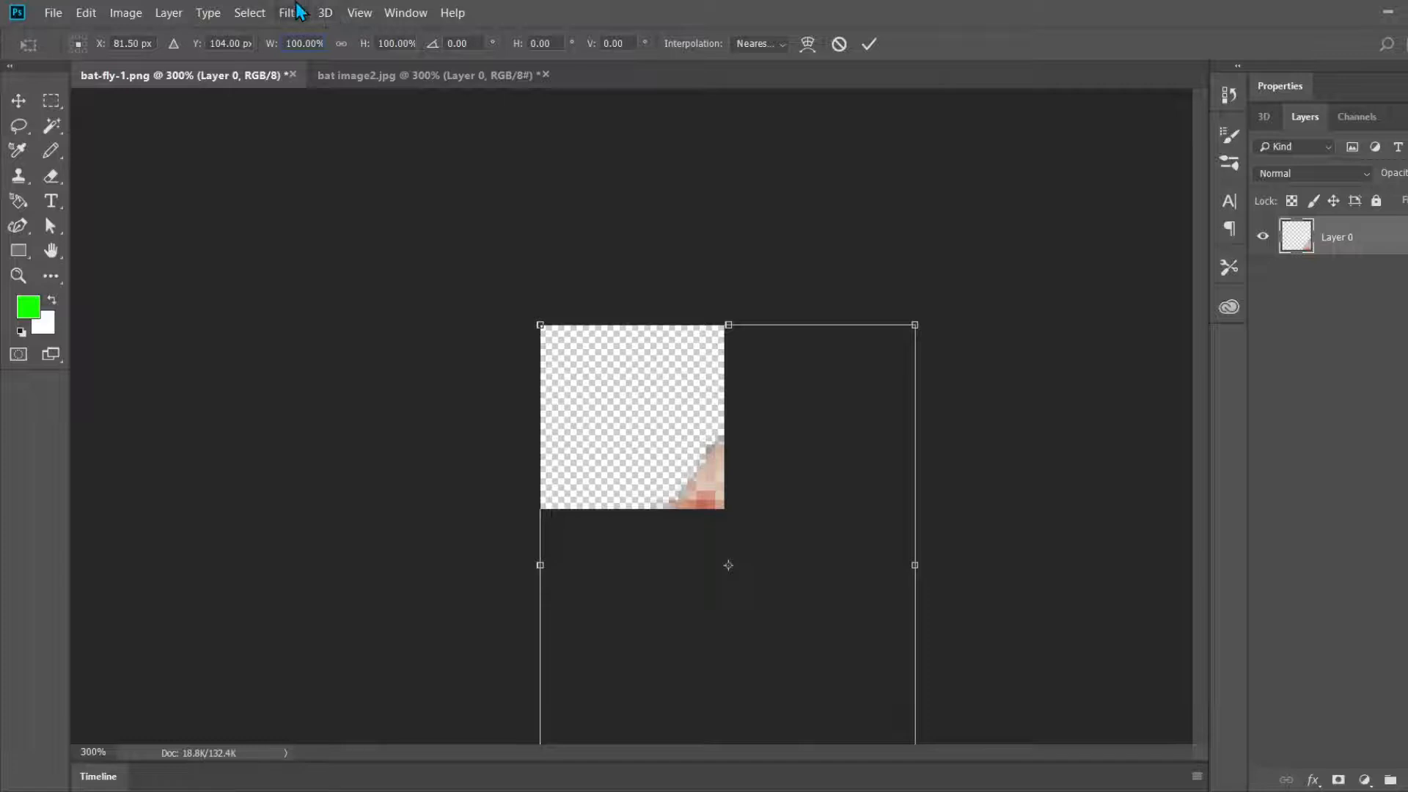
{"action": "key", "text": "BackSpace"}
{"action": "key", "text": "BackSpace"}
{"action": "key", "text": "BackSpace"}
{"action": "type", "text": "30"}
{"action": "key", "text": "Tab"}
{"action": "type", "text": "30"}
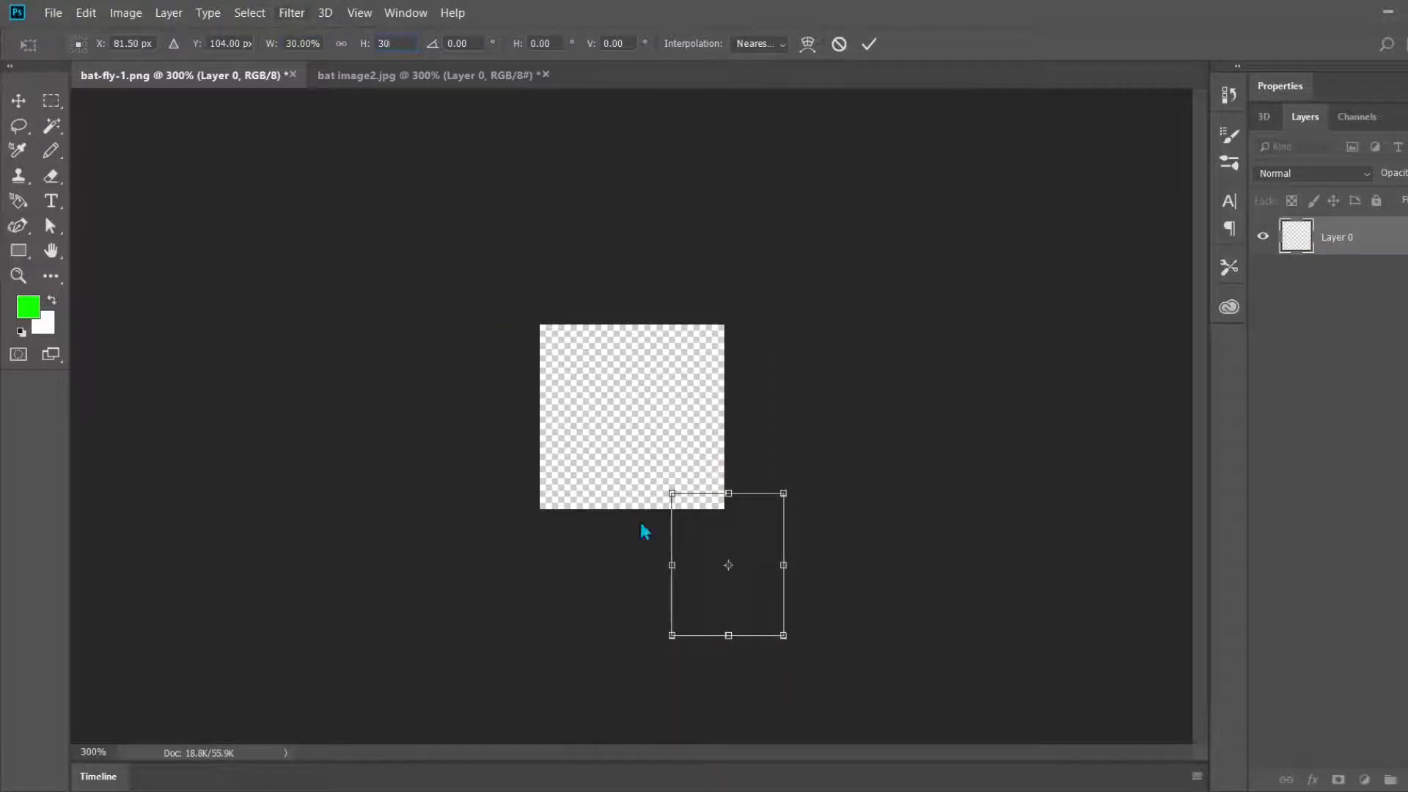
{"action": "left_click_drag", "start_coordinate": [738, 530], "coordinate": [642, 386]}
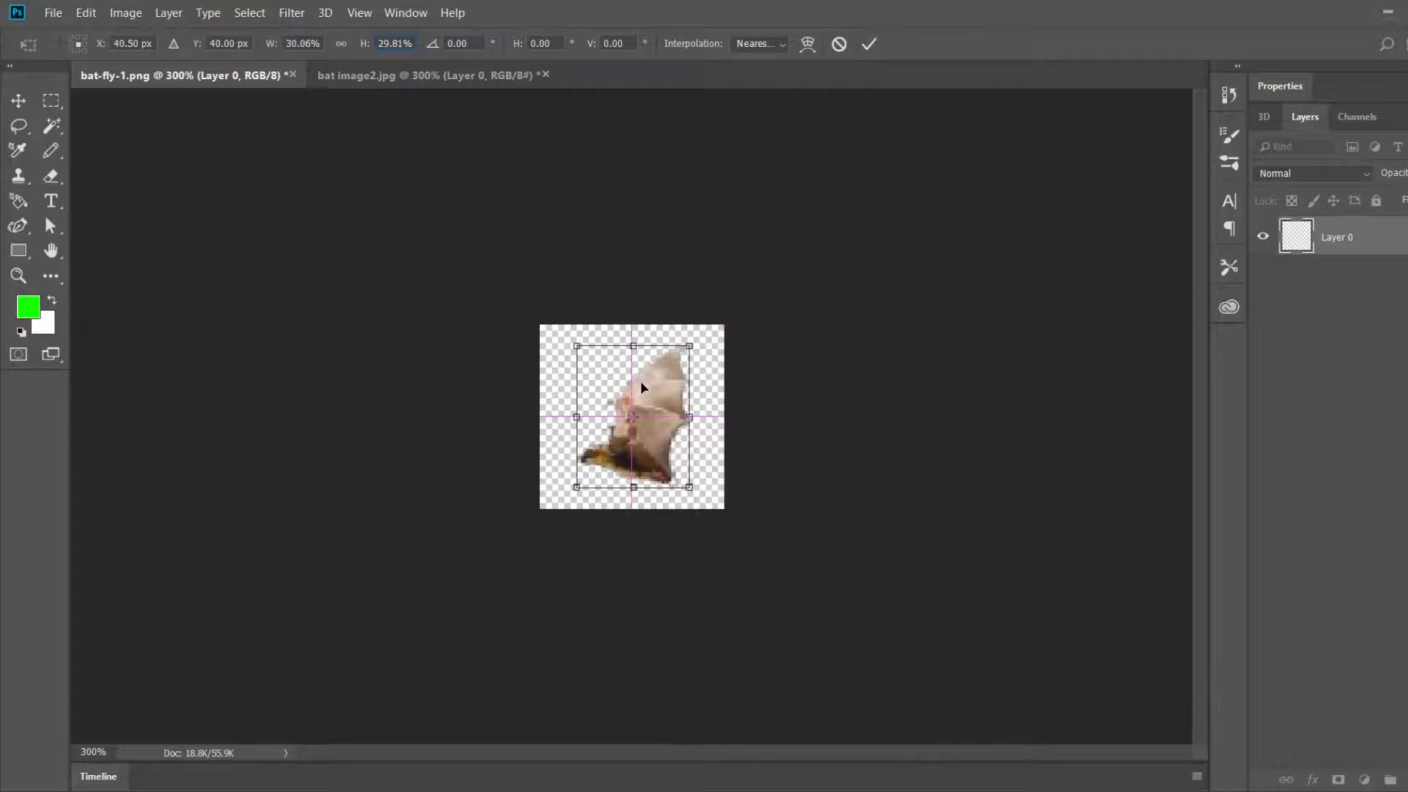
Step: Reduce the bat's scale to 25% width and 25% height
{"action": "scroll", "coordinate": [636, 380], "scroll_direction": "down", "scroll_amount": 2}
{"action": "scroll", "coordinate": [636, 380], "scroll_direction": "up", "scroll_amount": 6}
{"action": "scroll", "coordinate": [636, 381], "scroll_direction": "up", "scroll_amount": 3}
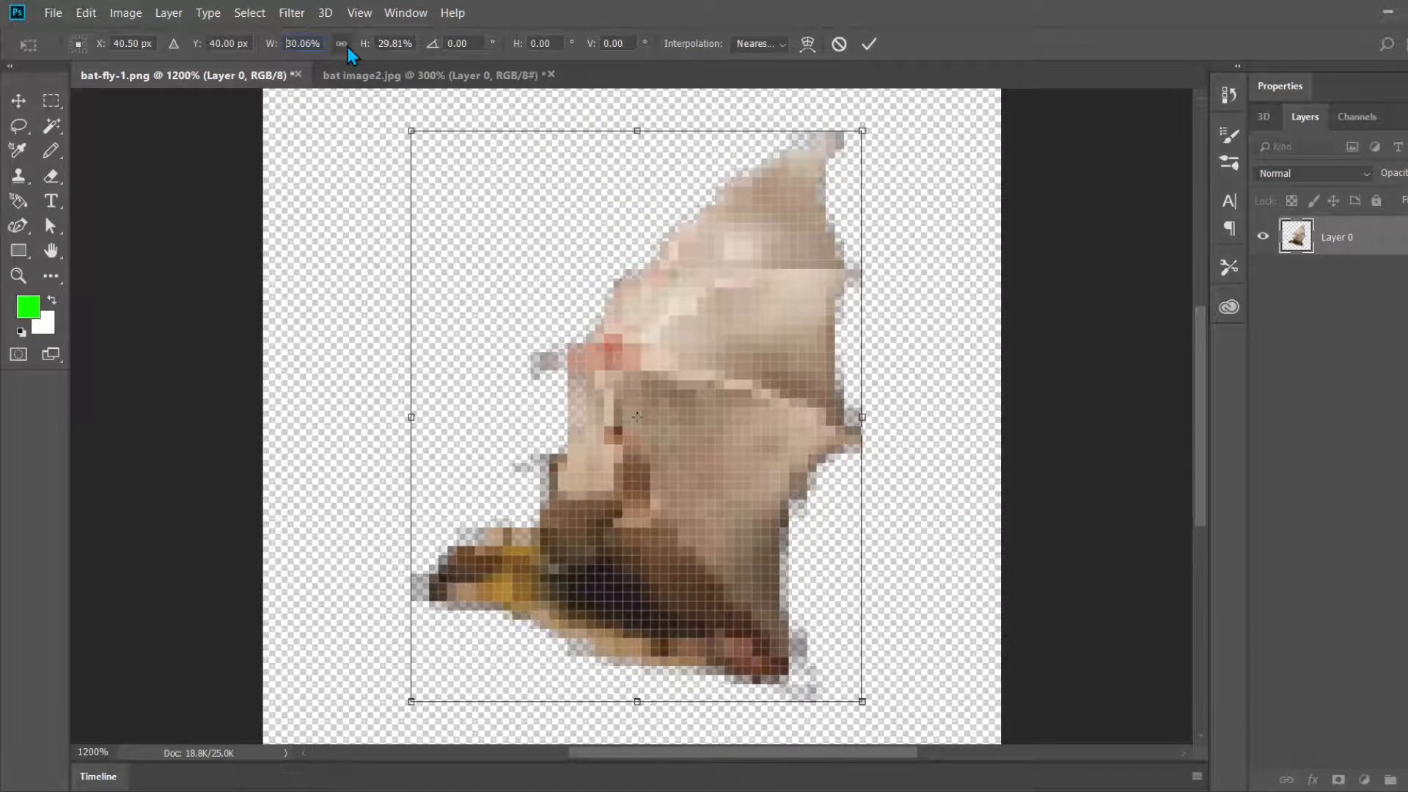
{"action": "key", "text": "Delete"}
{"action": "key", "text": "Delete"}
{"action": "key", "text": "Delete"}
{"action": "key", "text": "Delete"}
{"action": "key", "text": "Delete"}
{"action": "key", "text": "Delete"}
{"action": "type", "text": "25"}
{"action": "key", "text": "Tab"}
{"action": "type", "text": "25"}
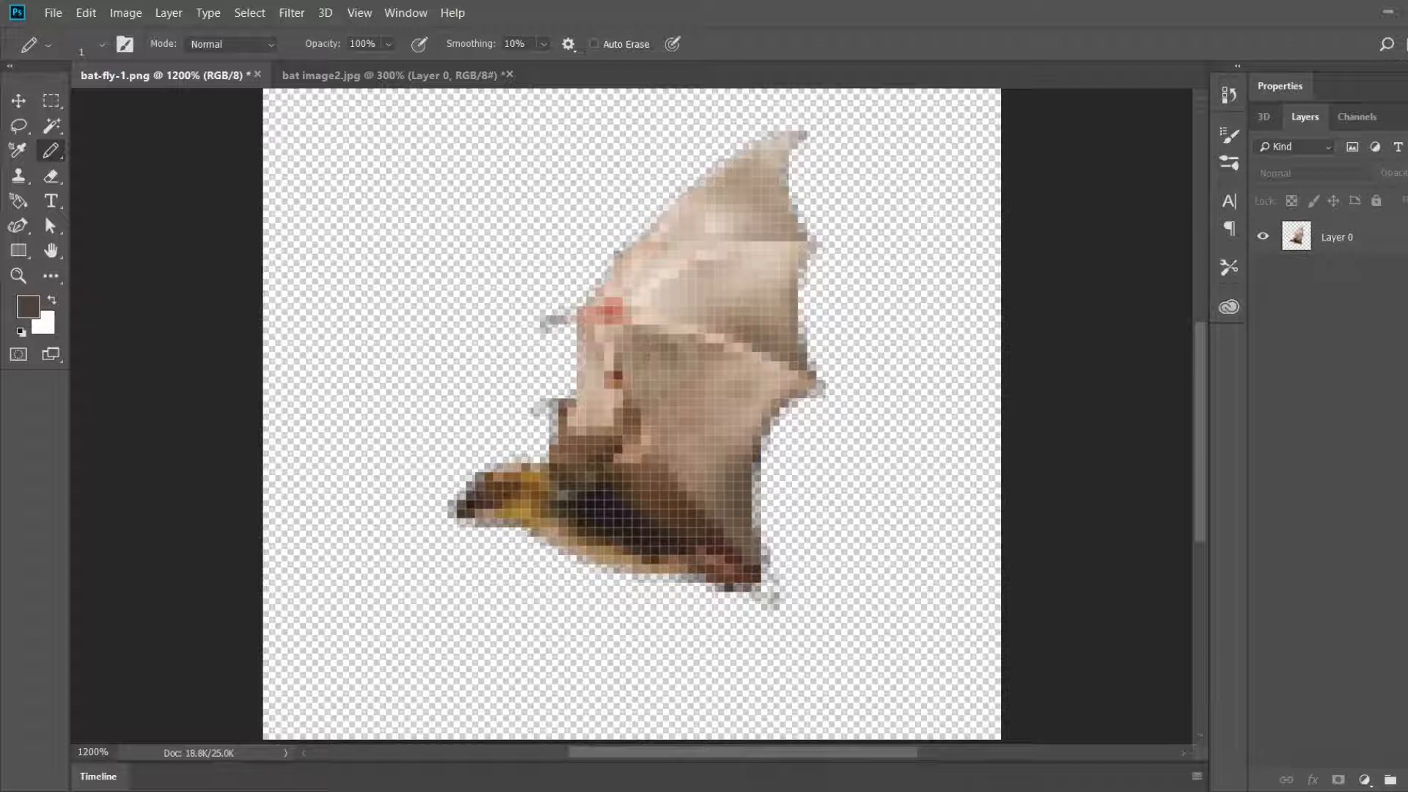
Step: Make Layer 0 active and pencil a dark brown pixel on the trailing edge of the lower wing
{"action": "key", "text": "i"}
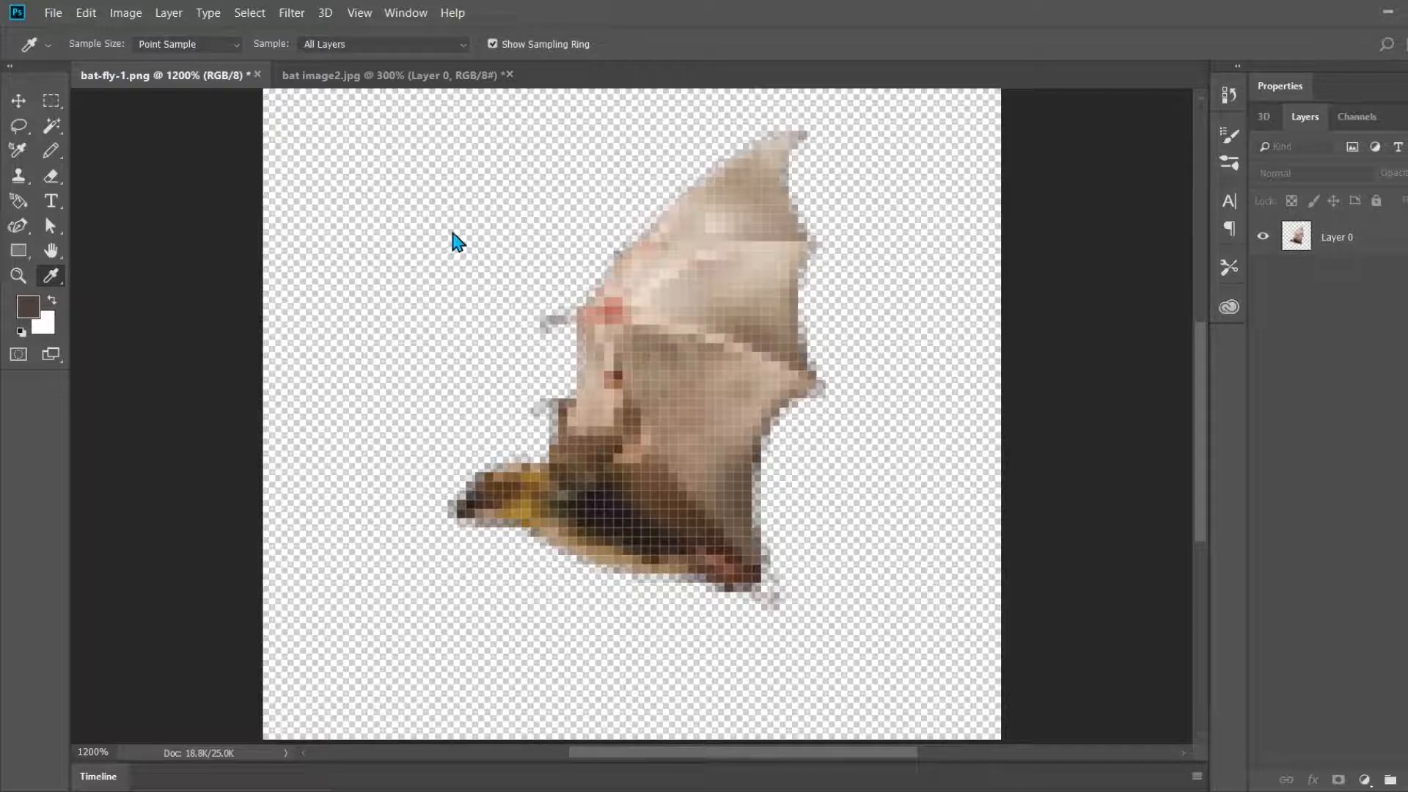
{"action": "key", "text": "b"}
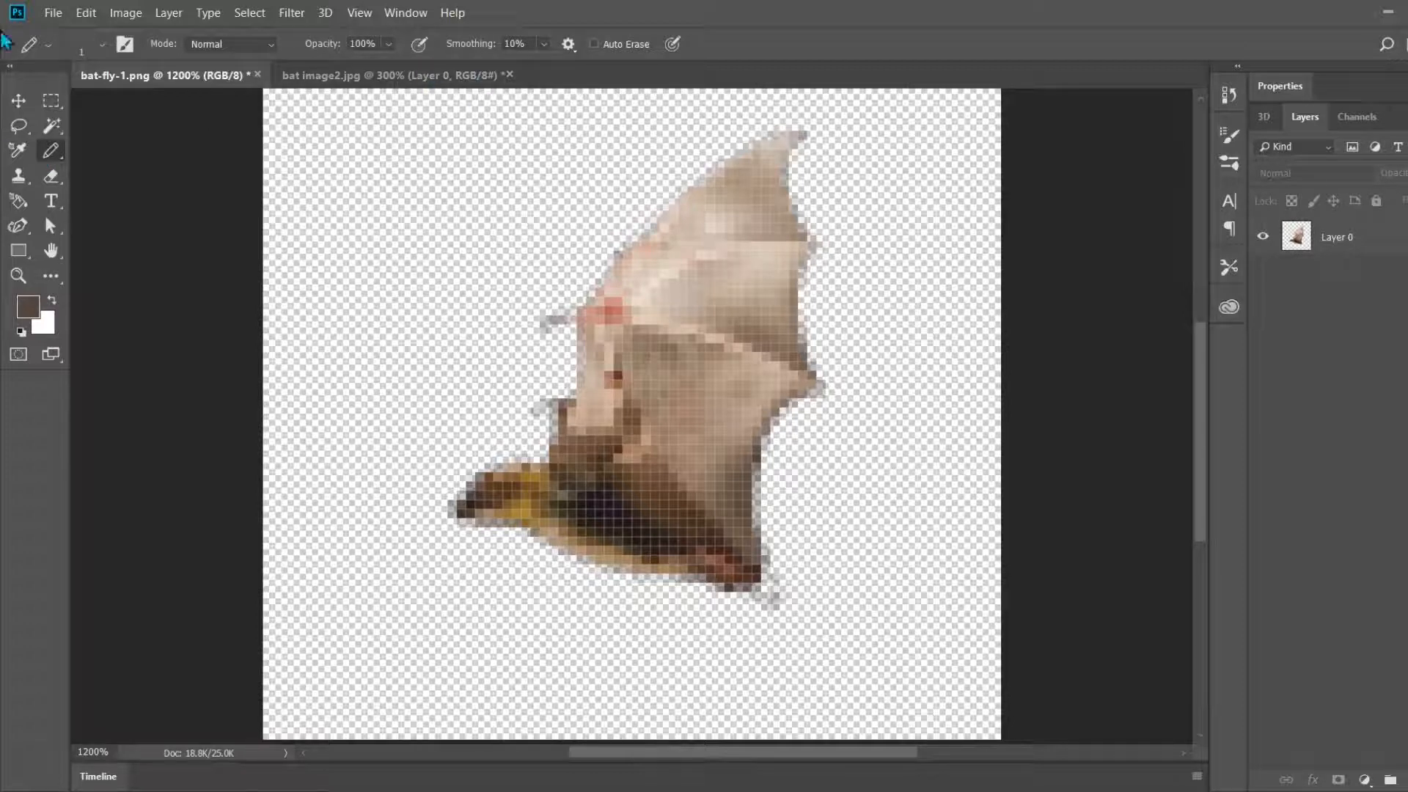
{"action": "left_click", "coordinate": [1319, 236]}
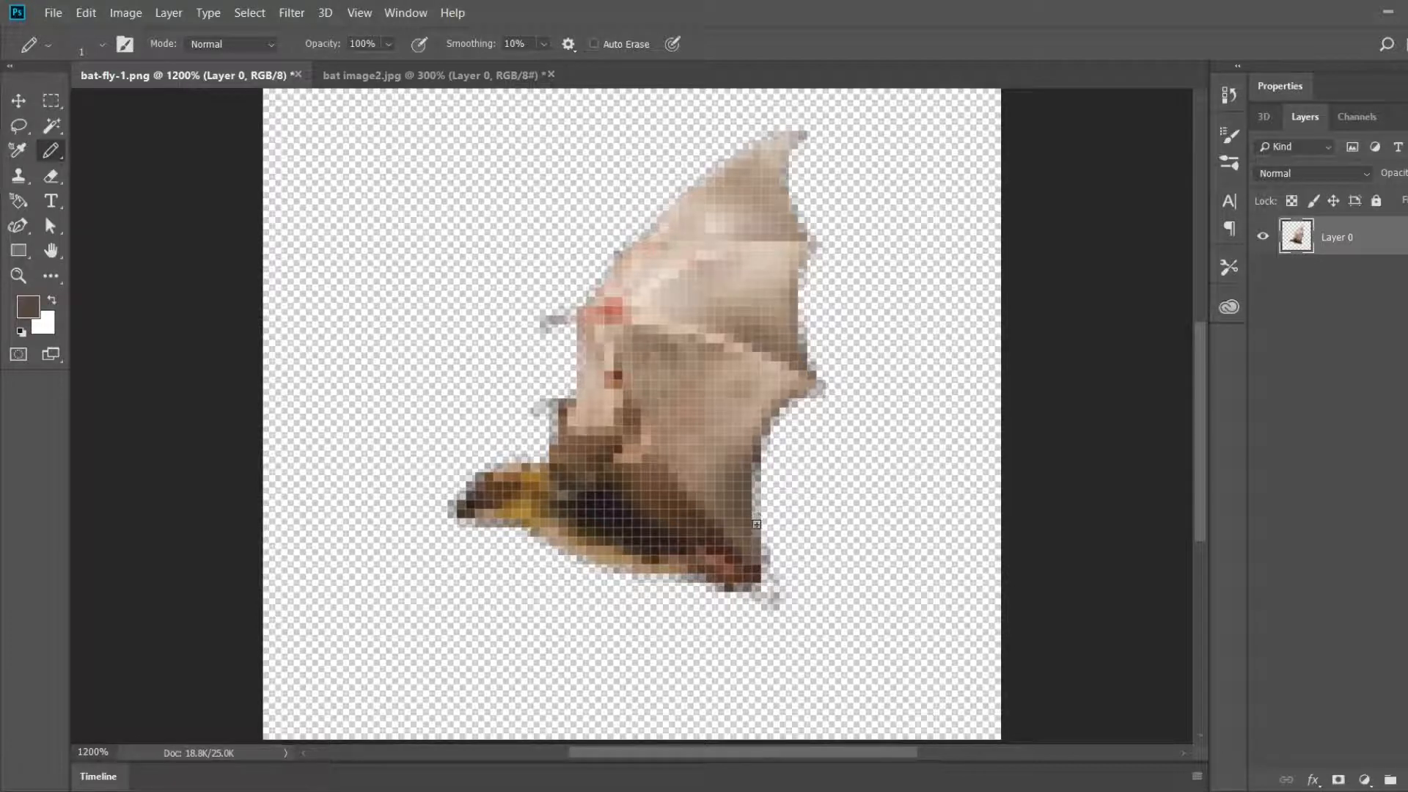
{"action": "left_click", "coordinate": [766, 431]}
Step: Sample a greyish purple and pencil dark outline pixels along the wing's trailing edge up to its tip
{"action": "key", "text": "i"}
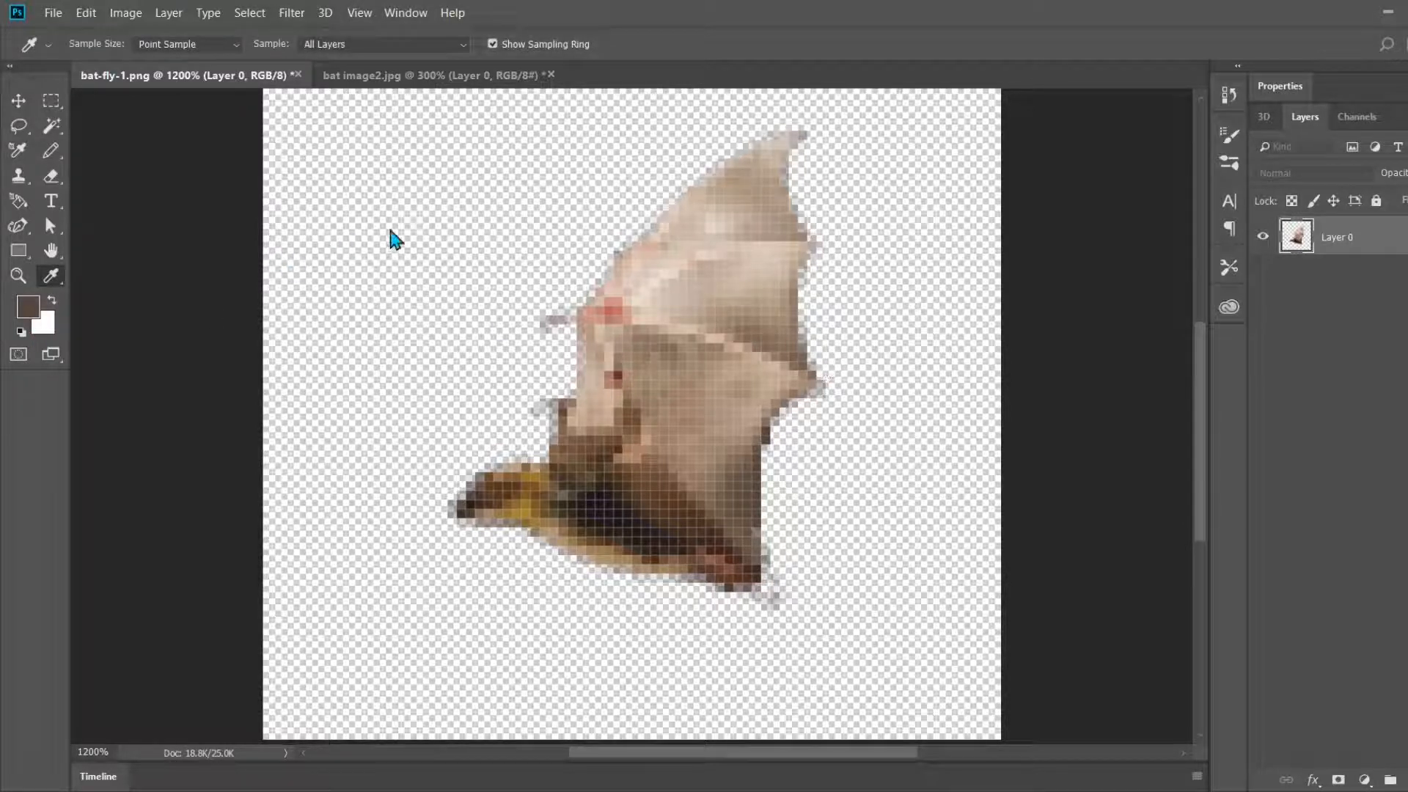
{"action": "key", "text": "b"}
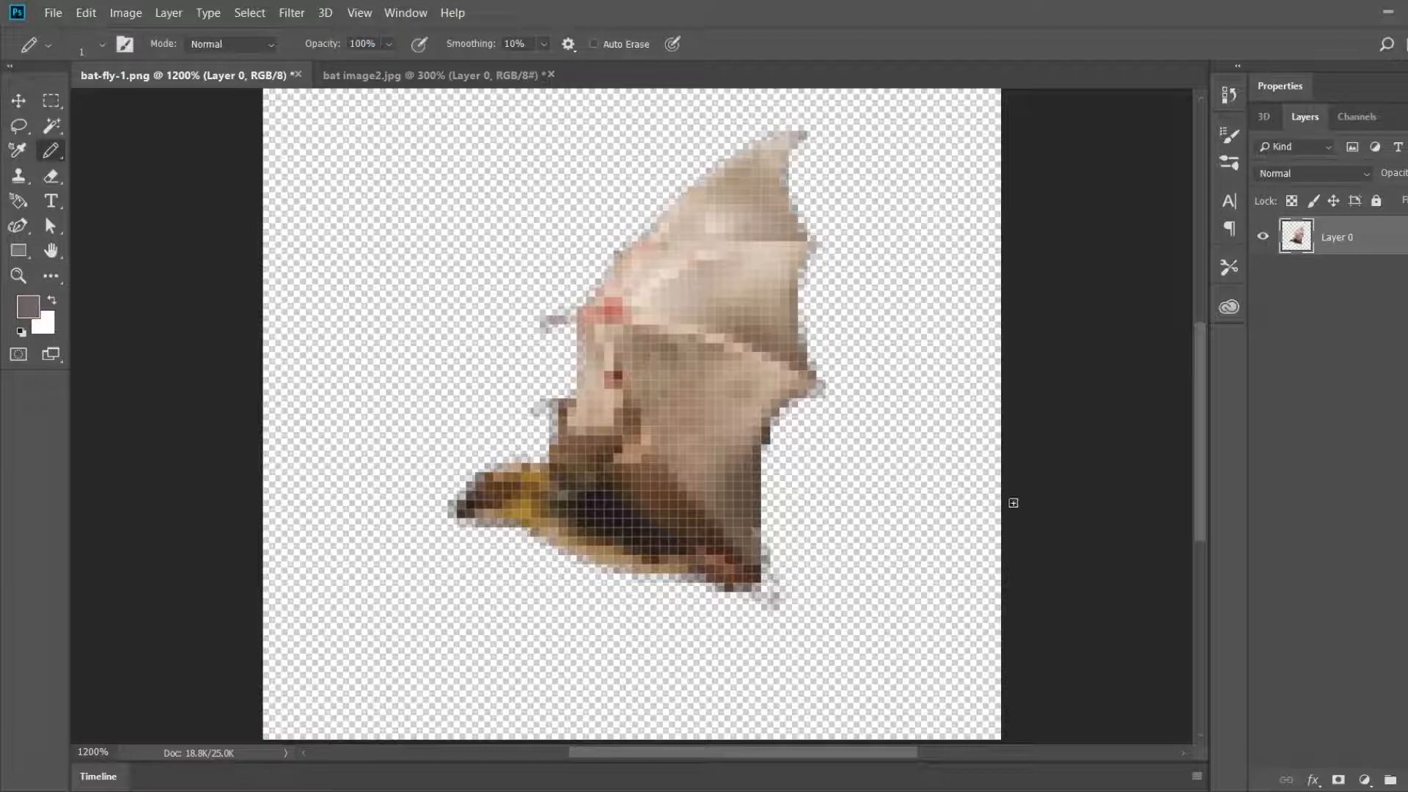
{"action": "left_click", "coordinate": [775, 422]}
{"action": "left_click", "coordinate": [794, 402]}
{"action": "left_click", "coordinate": [820, 384]}
{"action": "left_click", "coordinate": [813, 366]}
{"action": "left_click", "coordinate": [803, 338]}
{"action": "left_click", "coordinate": [803, 331]}
{"action": "left_click_drag", "start_coordinate": [804, 282], "coordinate": [803, 266]}
{"action": "left_click", "coordinate": [814, 253]}
{"action": "left_click", "coordinate": [804, 228]}
{"action": "left_click", "coordinate": [793, 201]}
{"action": "left_click_drag", "start_coordinate": [784, 182], "coordinate": [784, 163]}
{"action": "left_click", "coordinate": [775, 136]}
Step: Pencil dark outline pixels along the leading edge of the wing, above and below the thumb claw
{"action": "left_click_drag", "start_coordinate": [581, 365], "coordinate": [608, 274]}
{"action": "left_click", "coordinate": [581, 311]}
{"action": "left_click", "coordinate": [591, 293]}
{"action": "left_click", "coordinate": [619, 256]}
Step: Sample the grey of the thumb claw and redraw both small claws and the foot with solid pixels
{"action": "left_click", "coordinate": [17, 150]}
{"action": "left_click", "coordinate": [554, 320]}
{"action": "left_click", "coordinate": [51, 150]}
{"action": "left_click_drag", "start_coordinate": [573, 320], "coordinate": [544, 329]}
{"action": "left_click_drag", "start_coordinate": [554, 404], "coordinate": [536, 413]}
{"action": "left_click_drag", "start_coordinate": [765, 587], "coordinate": [775, 605]}
Step: Adjust the pencil colour and paint the edge below the lower claw down to the shoulder
{"action": "left_click", "coordinate": [28, 306]}
{"action": "left_click", "coordinate": [27, 306]}
{"action": "left_click_drag", "start_coordinate": [554, 412], "coordinate": [553, 440]}
Step: Choose a very dark brown and pencil outline pixels on the bat's forehead, nose and chin
{"action": "left_click", "coordinate": [35, 315]}
{"action": "left_click", "coordinate": [493, 489]}
{"action": "left_click", "coordinate": [1088, 364]}
{"action": "left_click", "coordinate": [479, 477]}
{"action": "left_click_drag", "start_coordinate": [451, 504], "coordinate": [452, 515]}
{"action": "left_click_drag", "start_coordinate": [479, 523], "coordinate": [488, 523]}
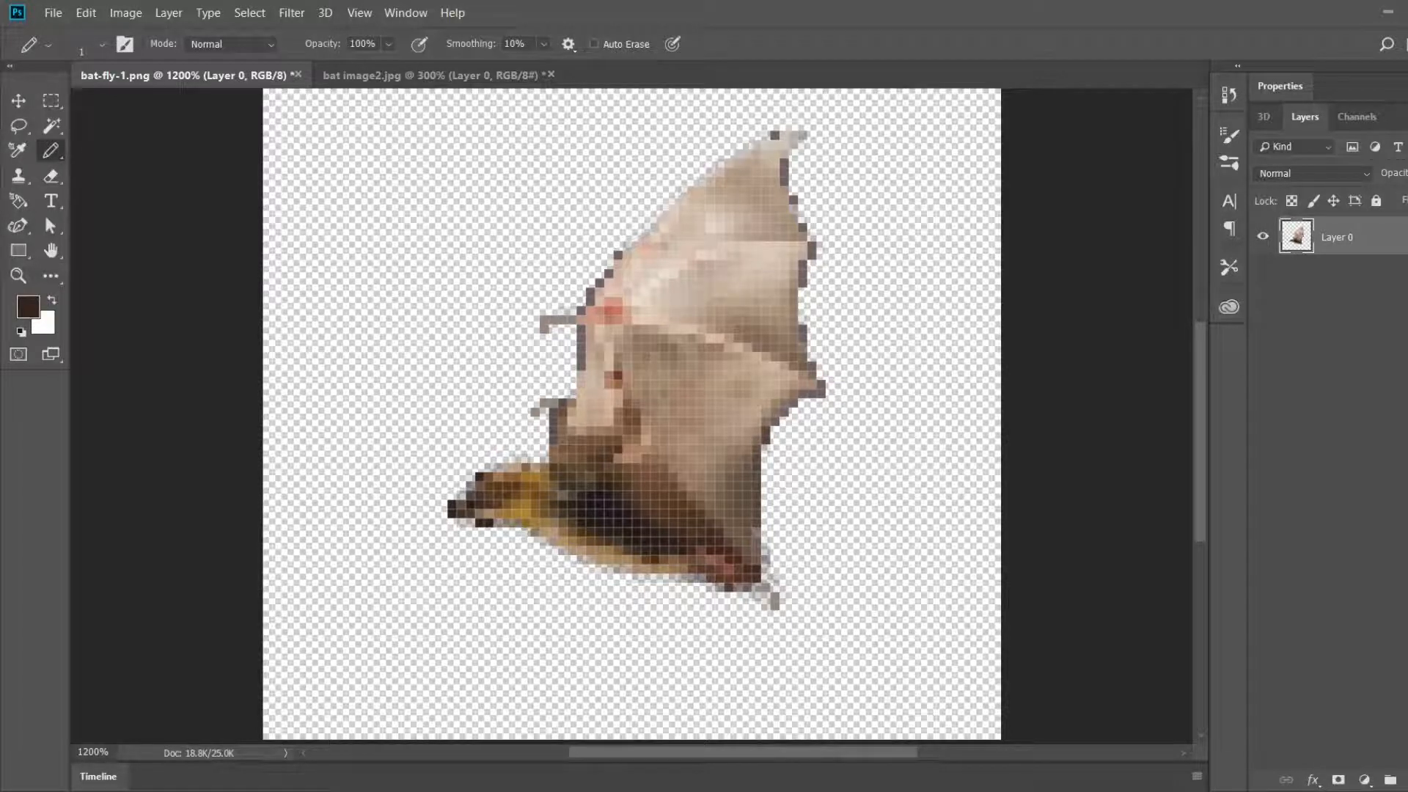
Step: Pencil a dark pixel on top of the head and fill the throat and belly edge with sampled tan pixels
{"action": "left_click", "coordinate": [52, 177]}
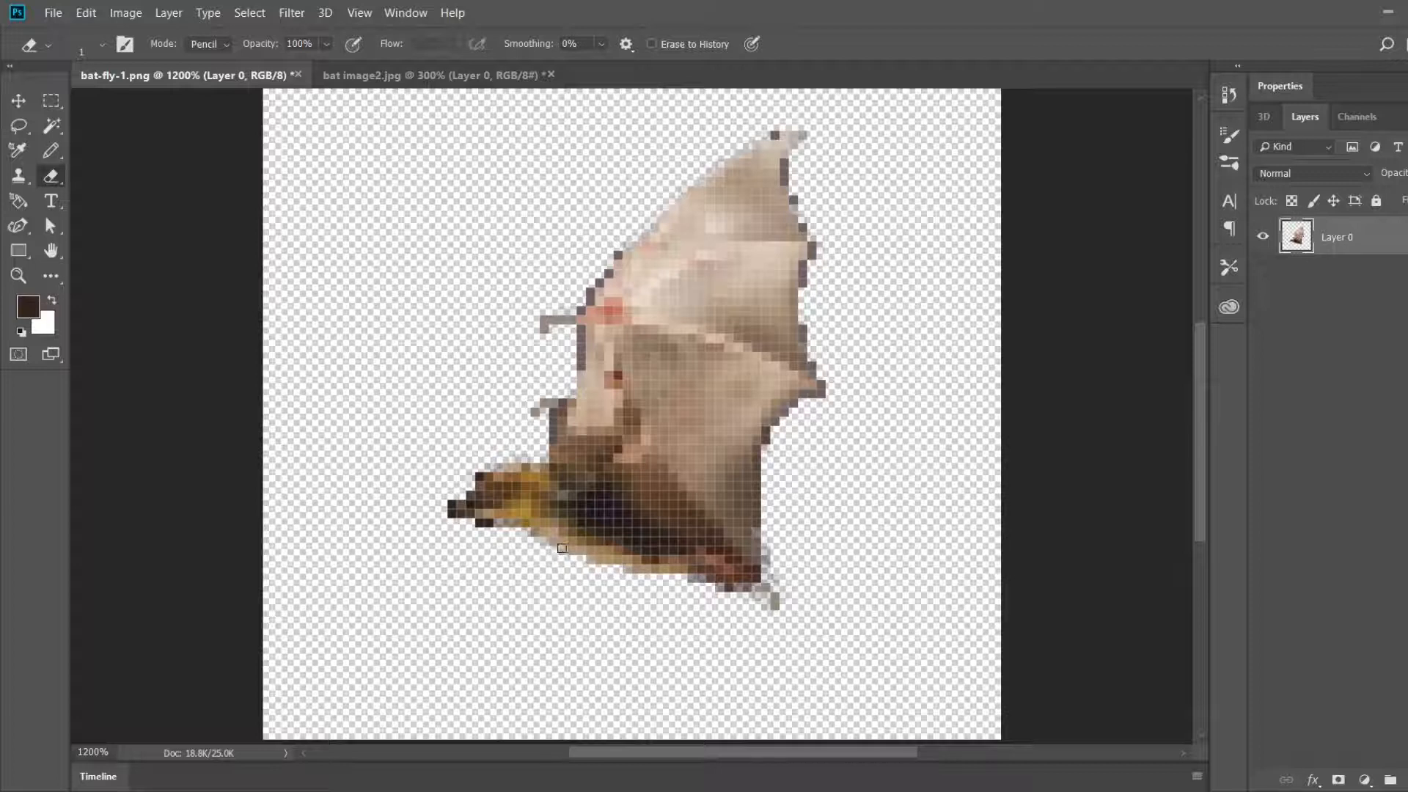
{"action": "key", "text": "i"}
{"action": "key", "text": "b"}
{"action": "left_click", "coordinate": [503, 473], "text": "alt"}
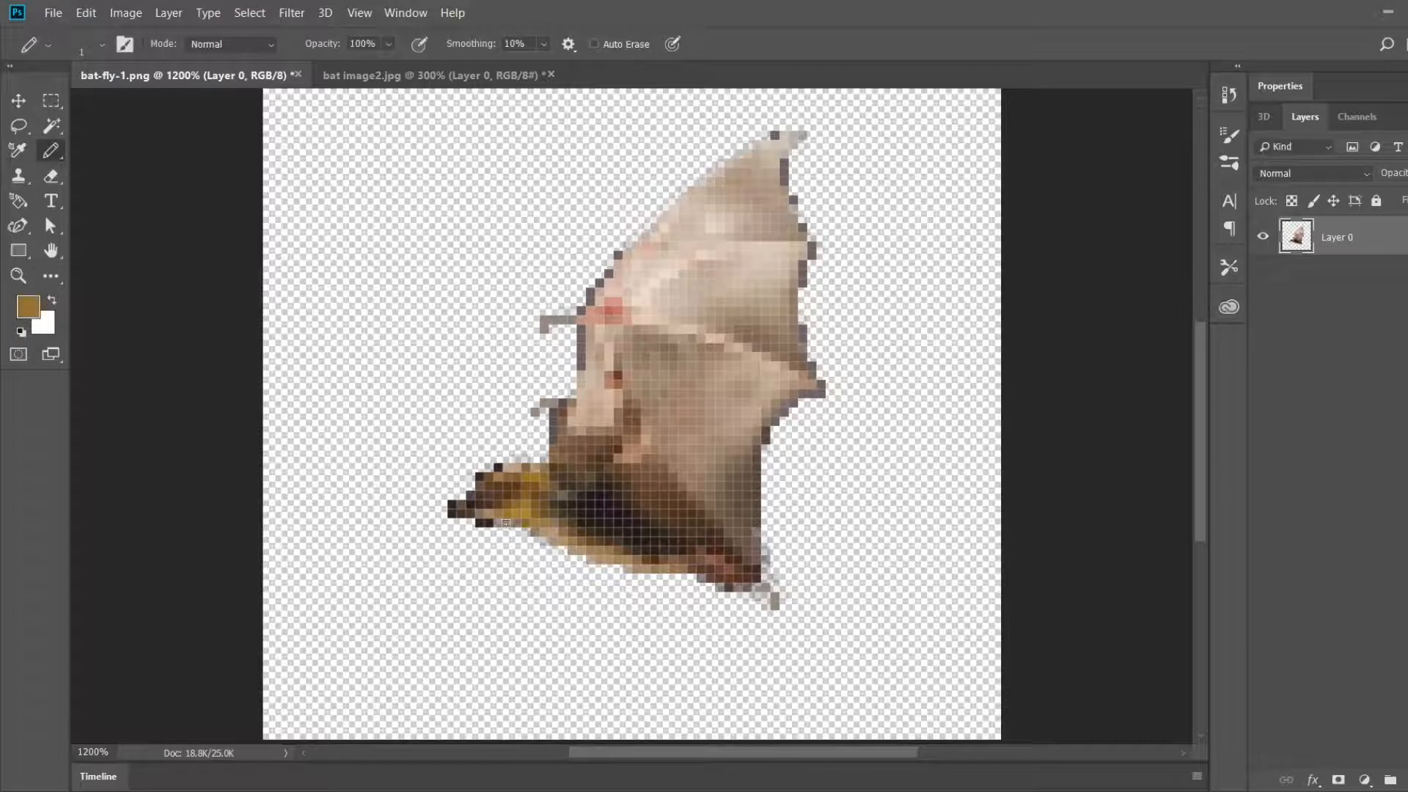
{"action": "left_click", "coordinate": [544, 532], "text": "alt"}
{"action": "left_click_drag", "start_coordinate": [534, 532], "coordinate": [556, 541]}
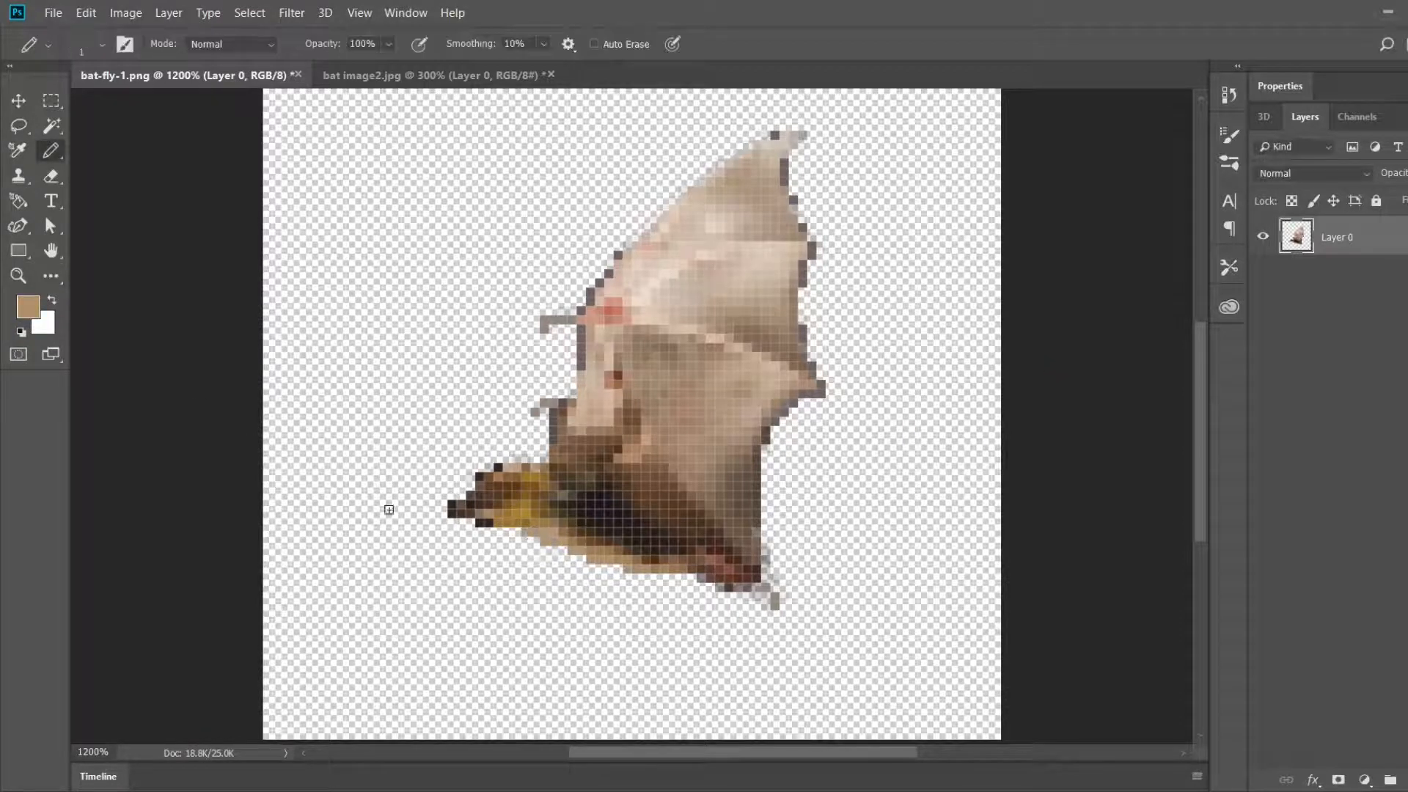
Step: Retouch the rump with reddish-brown pixels, clean up the lower wing edge and touch up the upper wing edge
{"action": "left_click", "coordinate": [708, 568], "text": "alt"}
{"action": "mouse_move", "coordinate": [702, 578]}
{"action": "left_mouse_down"}
{"action": "mouse_move", "coordinate": [746, 587]}
{"action": "mouse_move", "coordinate": [757, 531]}
{"action": "left_mouse_up"}
{"action": "key", "text": "e"}
{"action": "key", "text": "b"}
{"action": "left_click", "coordinate": [793, 197], "text": "alt"}
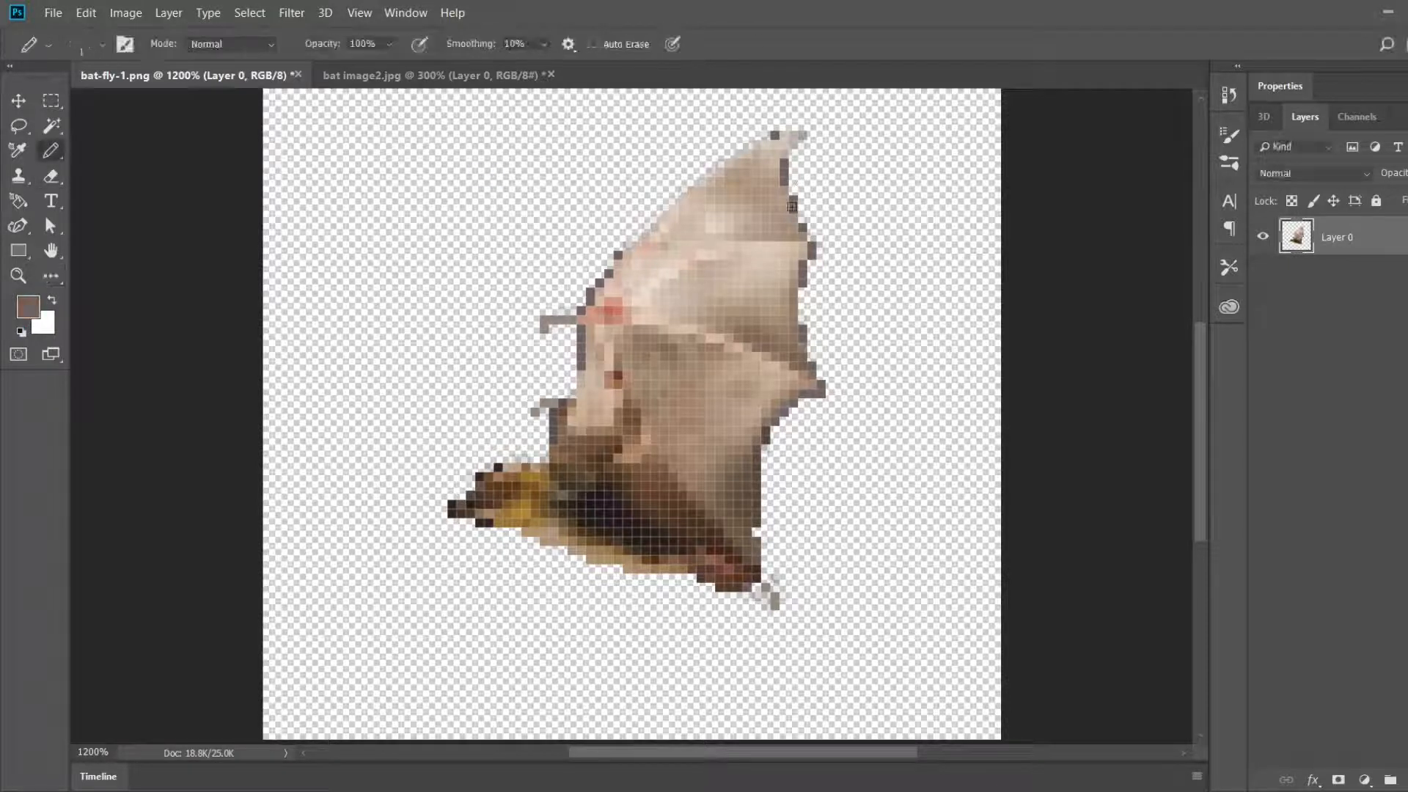
{"action": "left_click", "coordinate": [763, 137], "text": "alt"}
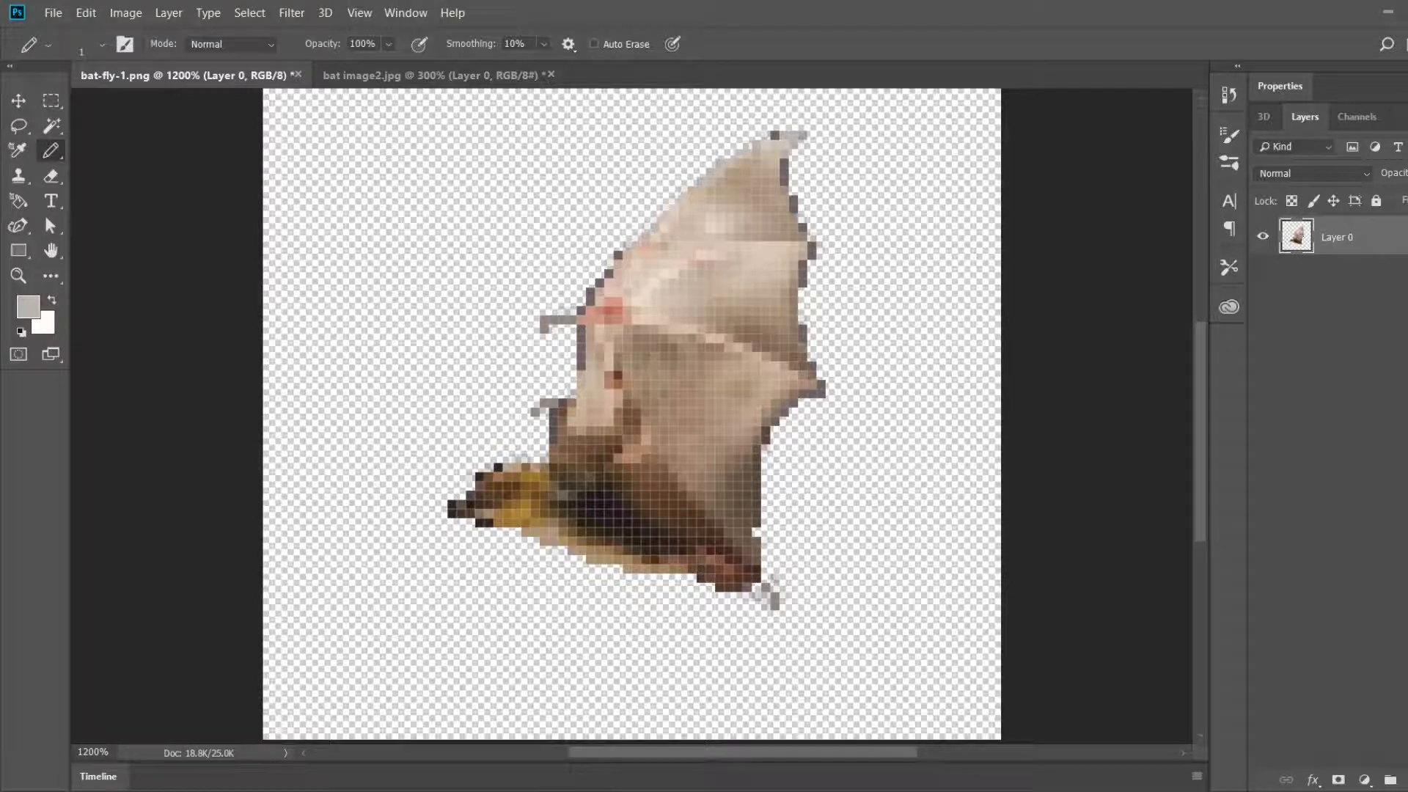
Step: Soften the outline of the snout and both wing edges with the Blur tool at brush size 2
{"action": "key", "text": "i"}
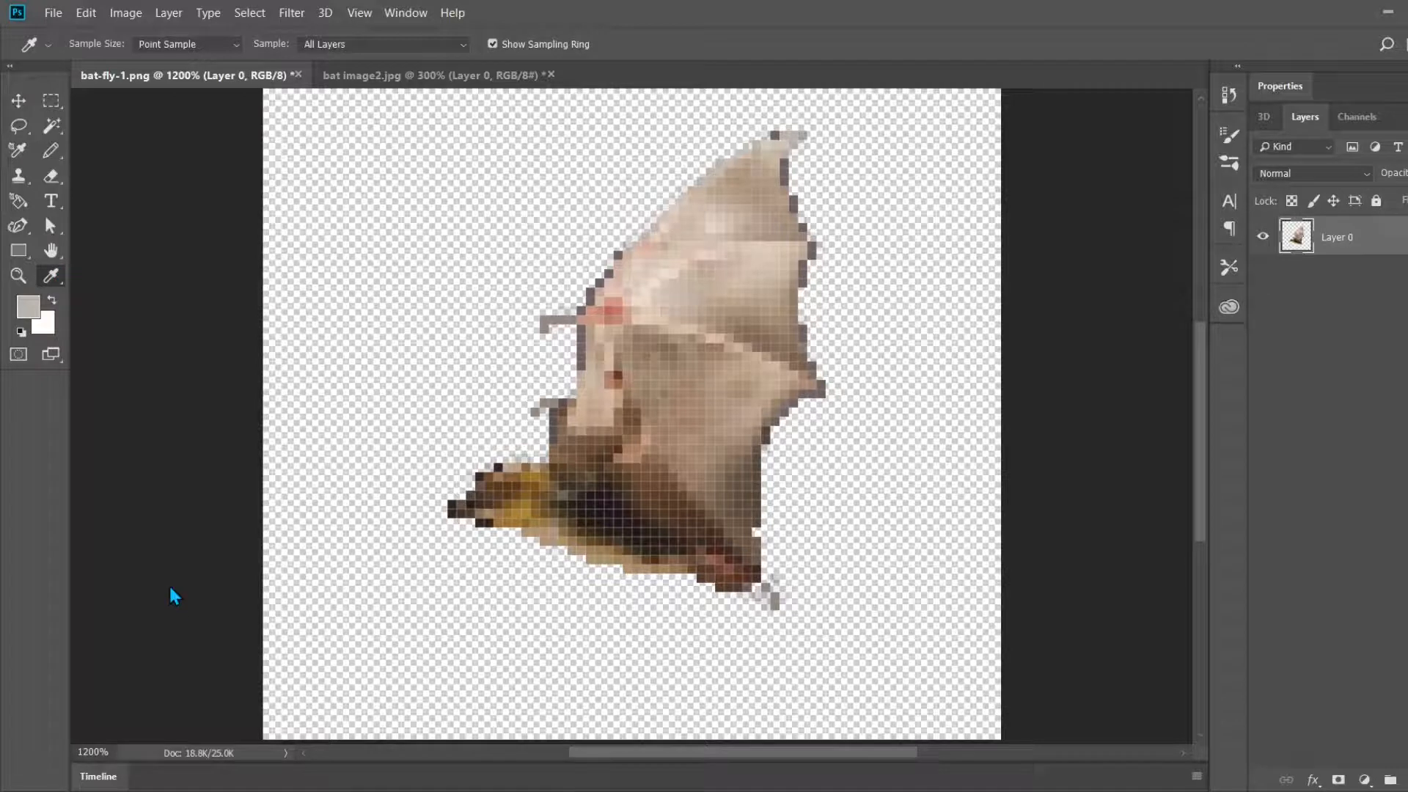
{"action": "key", "text": "r"}
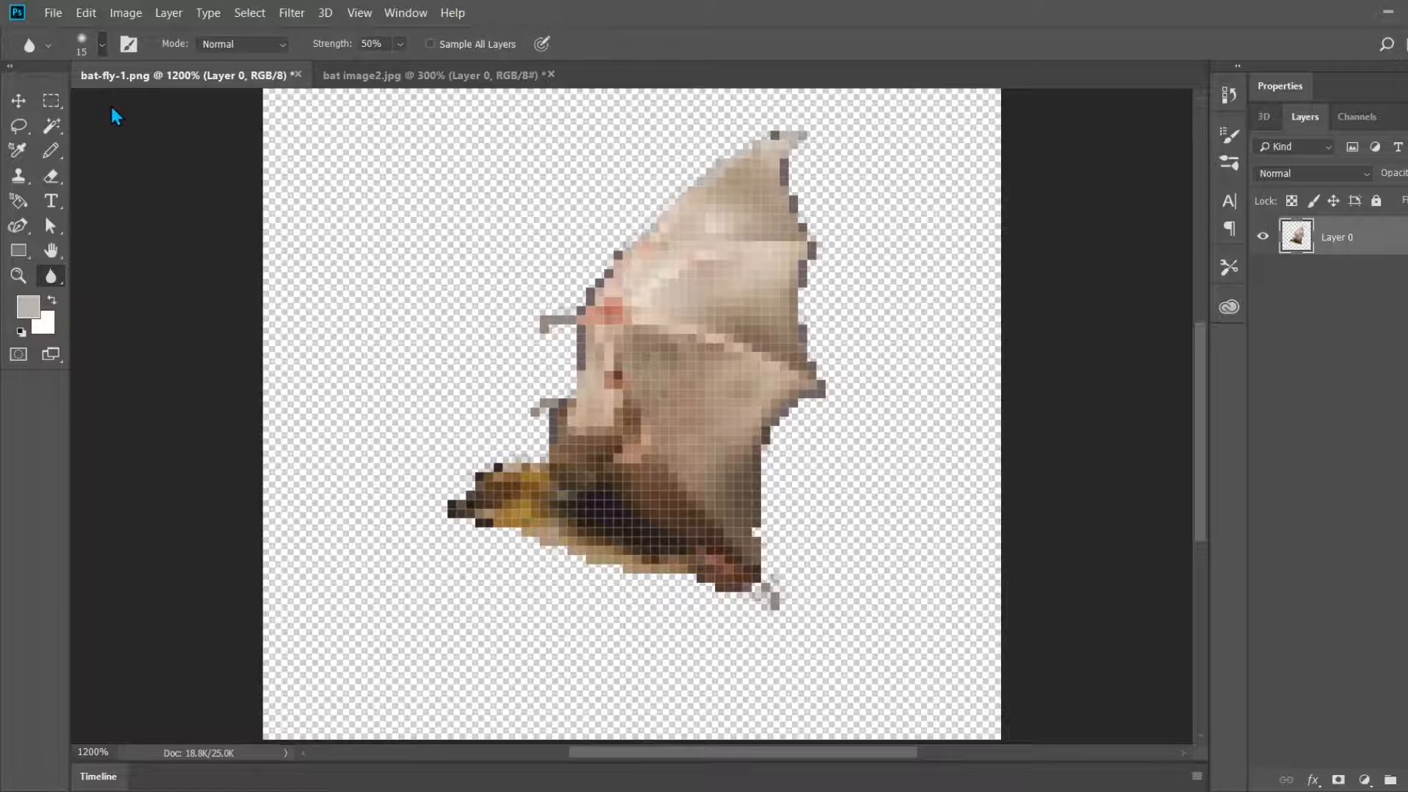
{"action": "key", "text": "bracketleft"}
{"action": "key", "text": "bracketleft"}
{"action": "key", "text": "bracketleft"}
{"action": "key", "text": "bracketleft"}
{"action": "key", "text": "bracketleft"}
{"action": "key", "text": "bracketleft"}
{"action": "key", "text": "bracketleft"}
{"action": "key", "text": "bracketleft"}
{"action": "key", "text": "bracketleft"}
{"action": "mouse_move", "coordinate": [474, 526]}
{"action": "left_mouse_down"}
{"action": "mouse_move", "coordinate": [493, 521]}
{"action": "mouse_move", "coordinate": [456, 508]}
{"action": "left_mouse_up"}
{"action": "mouse_move", "coordinate": [562, 416]}
{"action": "left_mouse_down"}
{"action": "mouse_move", "coordinate": [588, 306]}
{"action": "mouse_move", "coordinate": [609, 275]}
{"action": "left_mouse_up"}
{"action": "mouse_move", "coordinate": [781, 143]}
{"action": "left_mouse_down"}
{"action": "mouse_move", "coordinate": [779, 197]}
{"action": "mouse_move", "coordinate": [807, 252]}
{"action": "mouse_move", "coordinate": [797, 286]}
{"action": "left_mouse_up"}
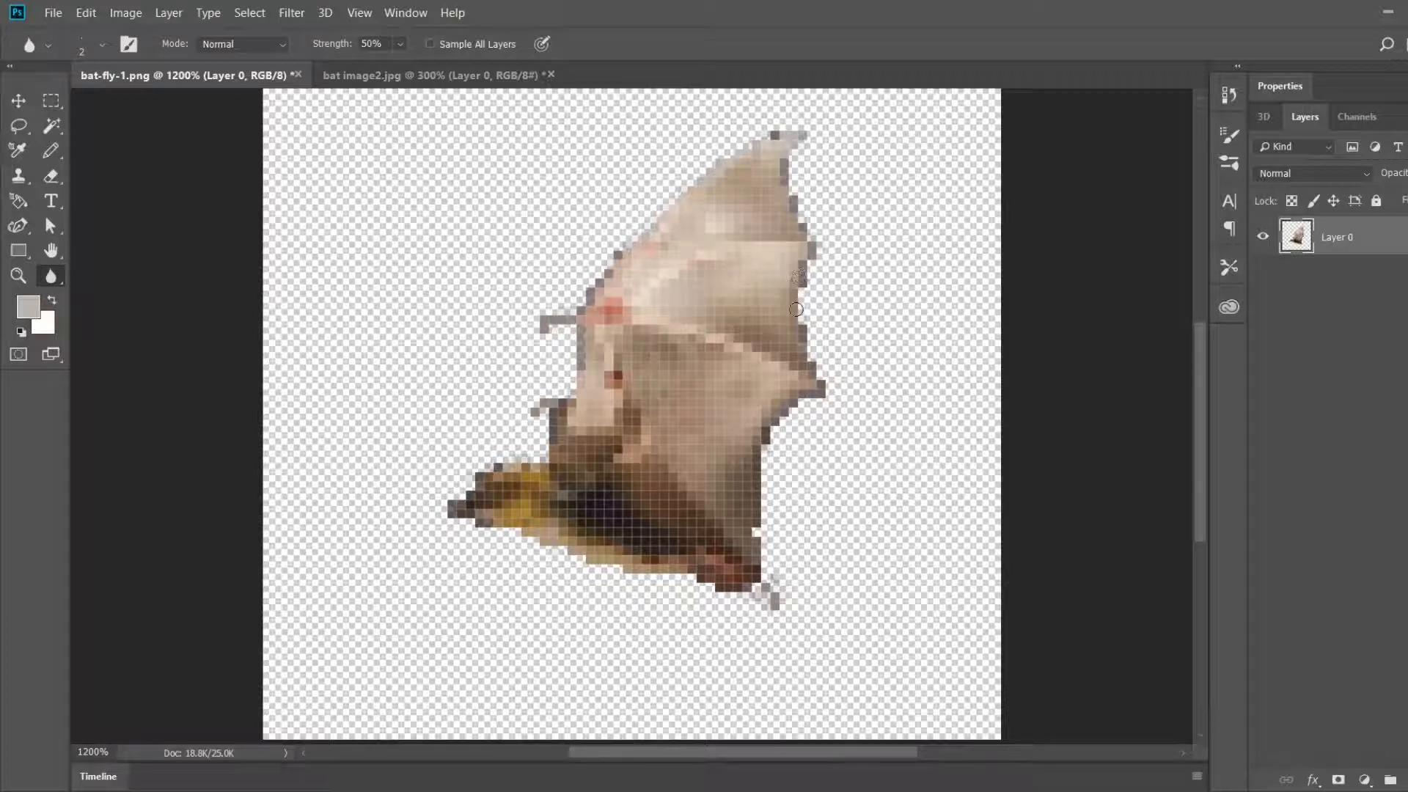
{"action": "key", "text": "e"}
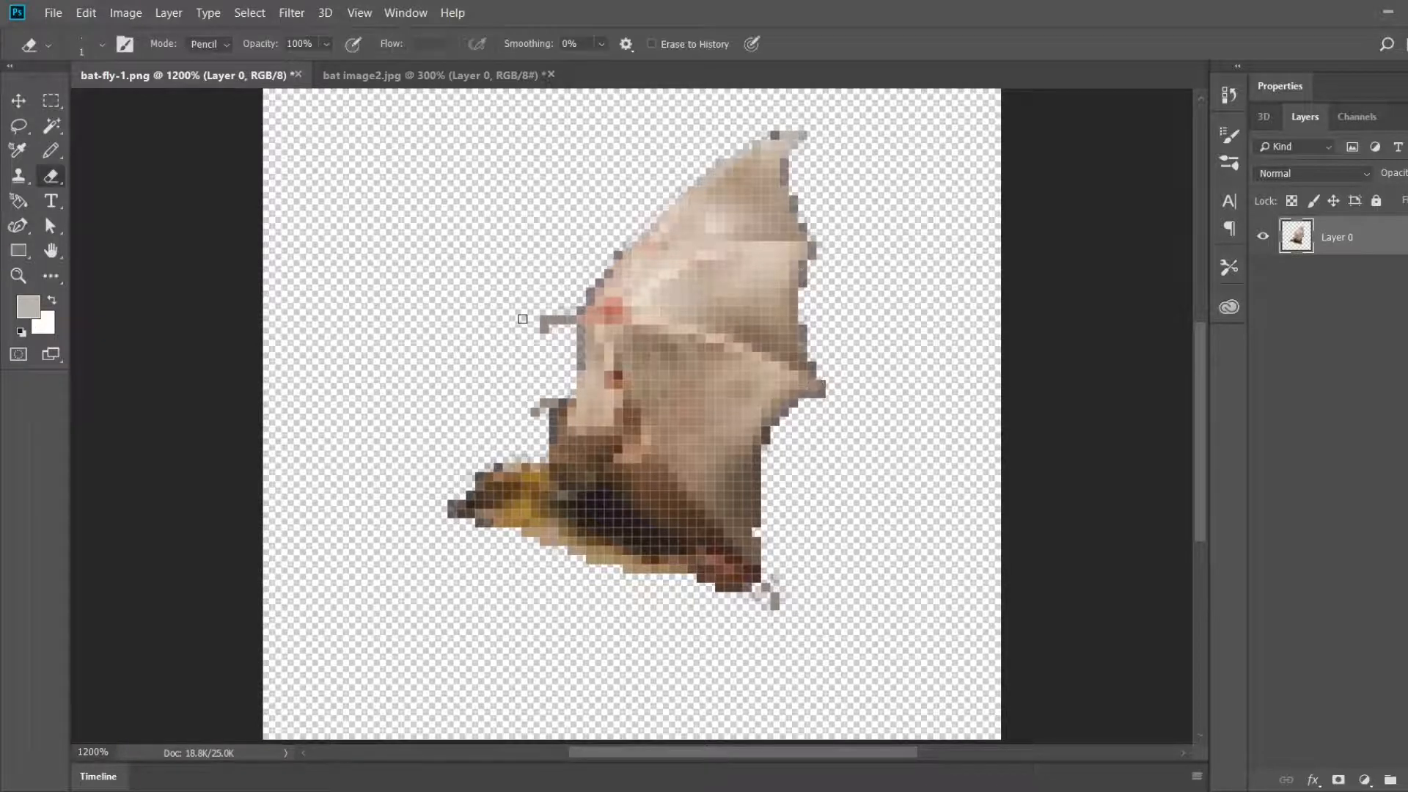
{"action": "key", "text": "i"}
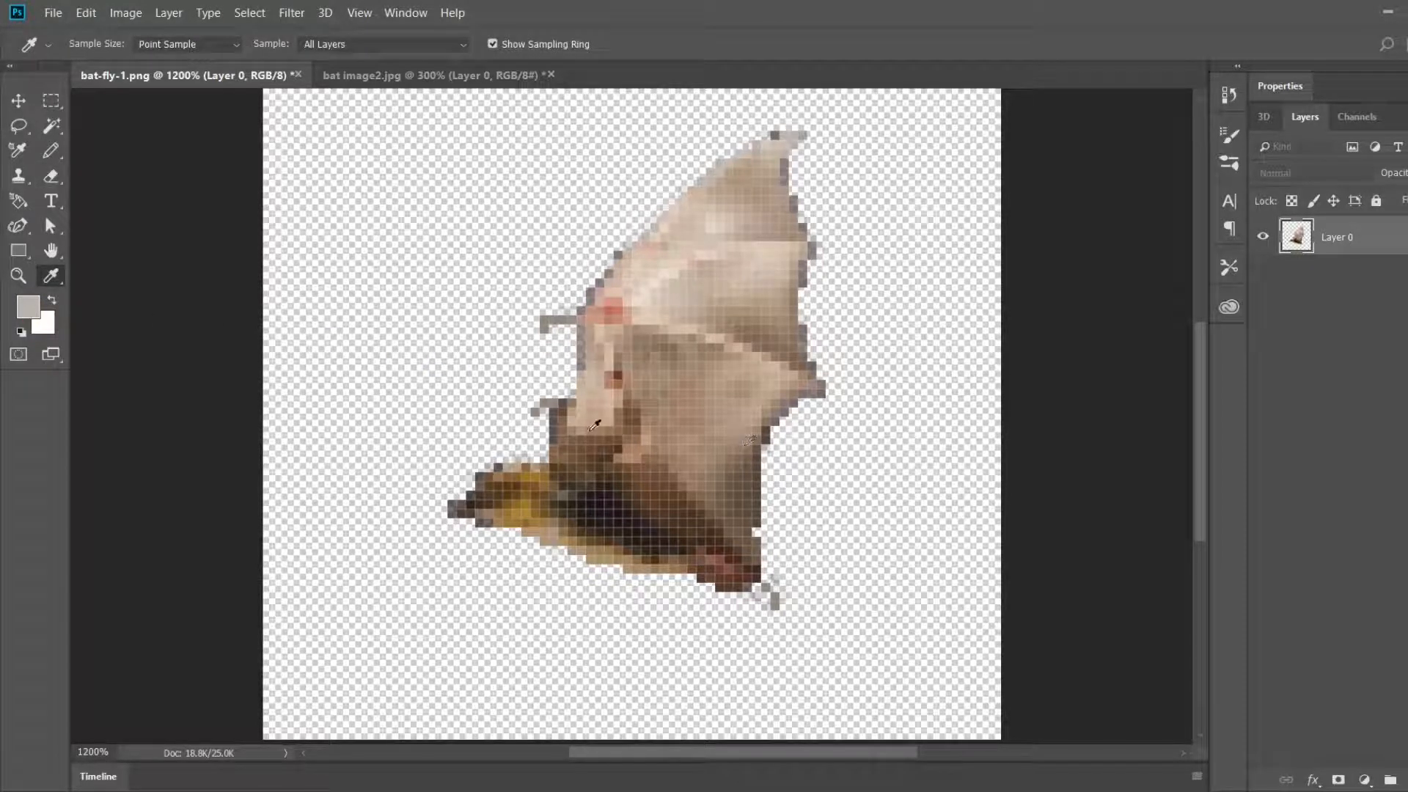
Step: Darken the claw tips on the wing and foot with pencil pixels in a dark grey-brown
{"action": "left_click", "coordinate": [578, 406]}
{"action": "key", "text": "b"}
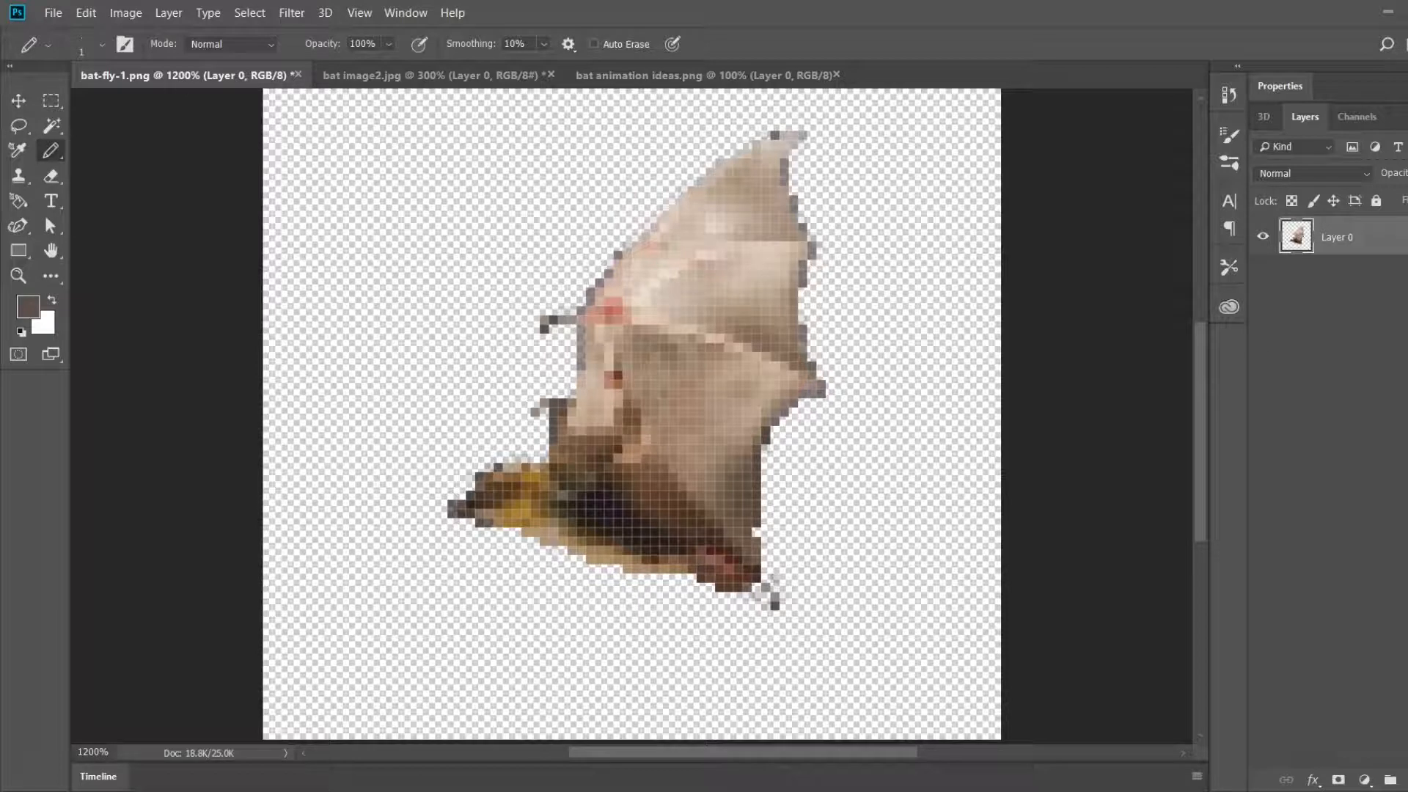
Step: Examine the wing poses of the reference sprites in bat animation ideas.png at 600% zoom
{"action": "left_click", "coordinate": [660, 76]}
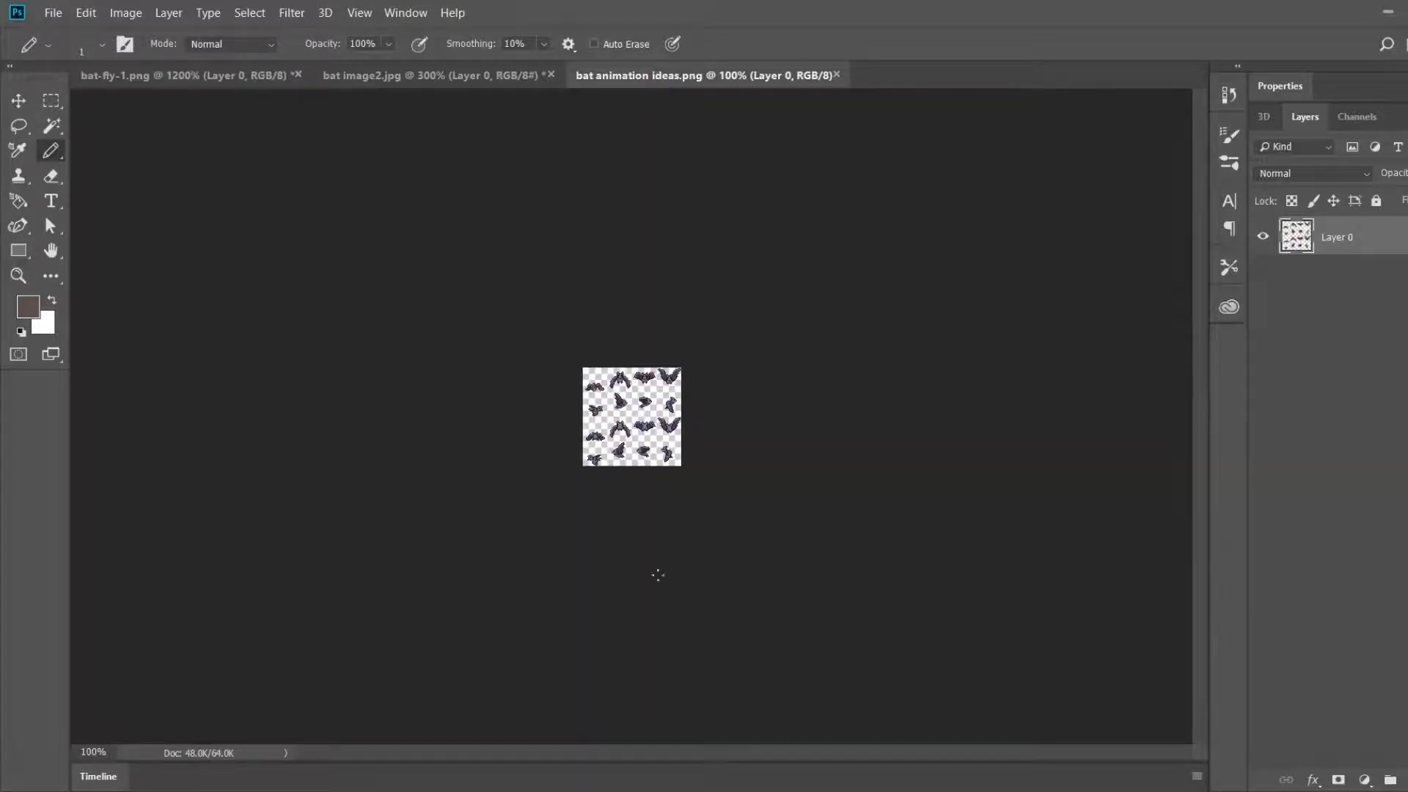
{"action": "key", "text": "ctrl+plus"}
{"action": "key", "text": "ctrl+plus"}
{"action": "key", "text": "ctrl+plus"}
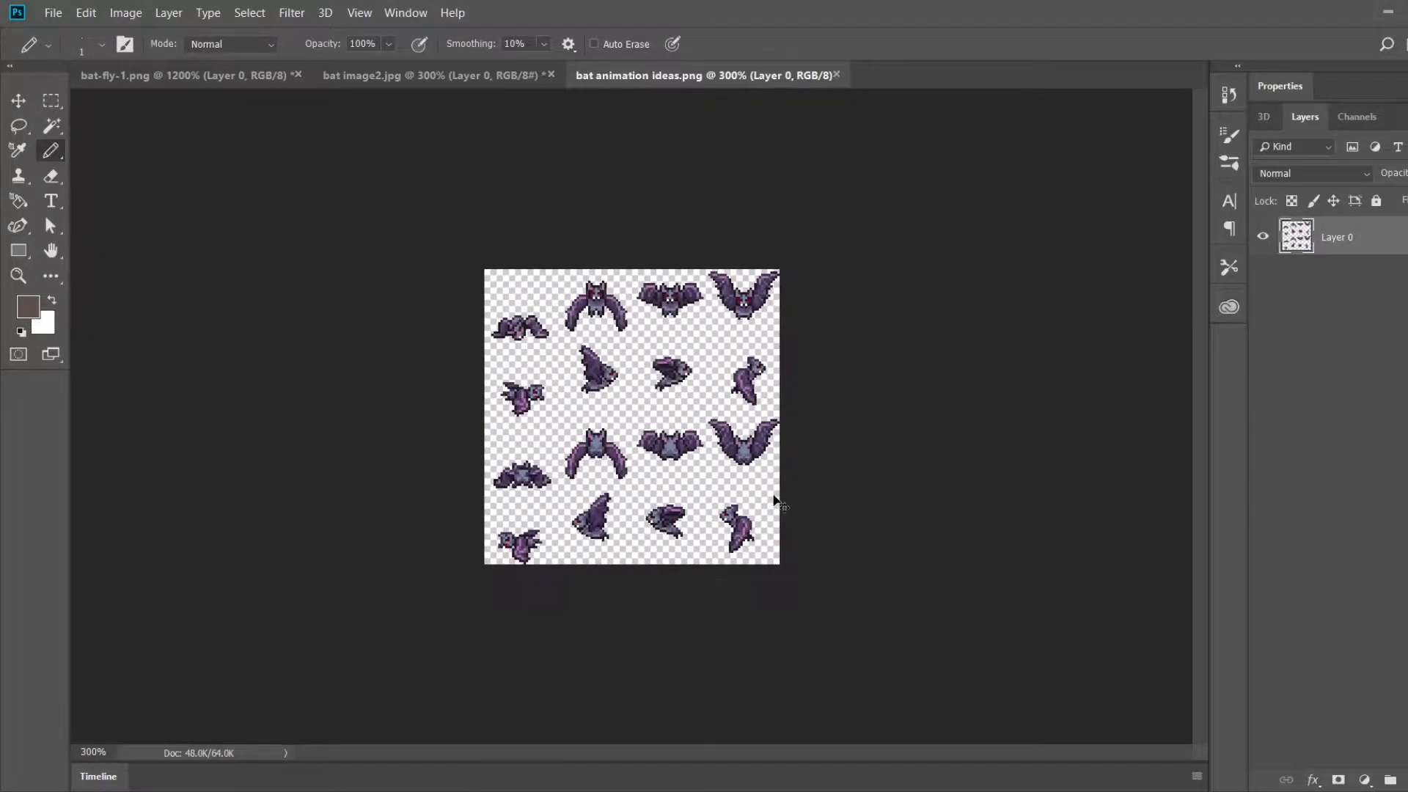
{"action": "key", "text": "ctrl+plus"}
{"action": "key", "text": "ctrl+plus"}
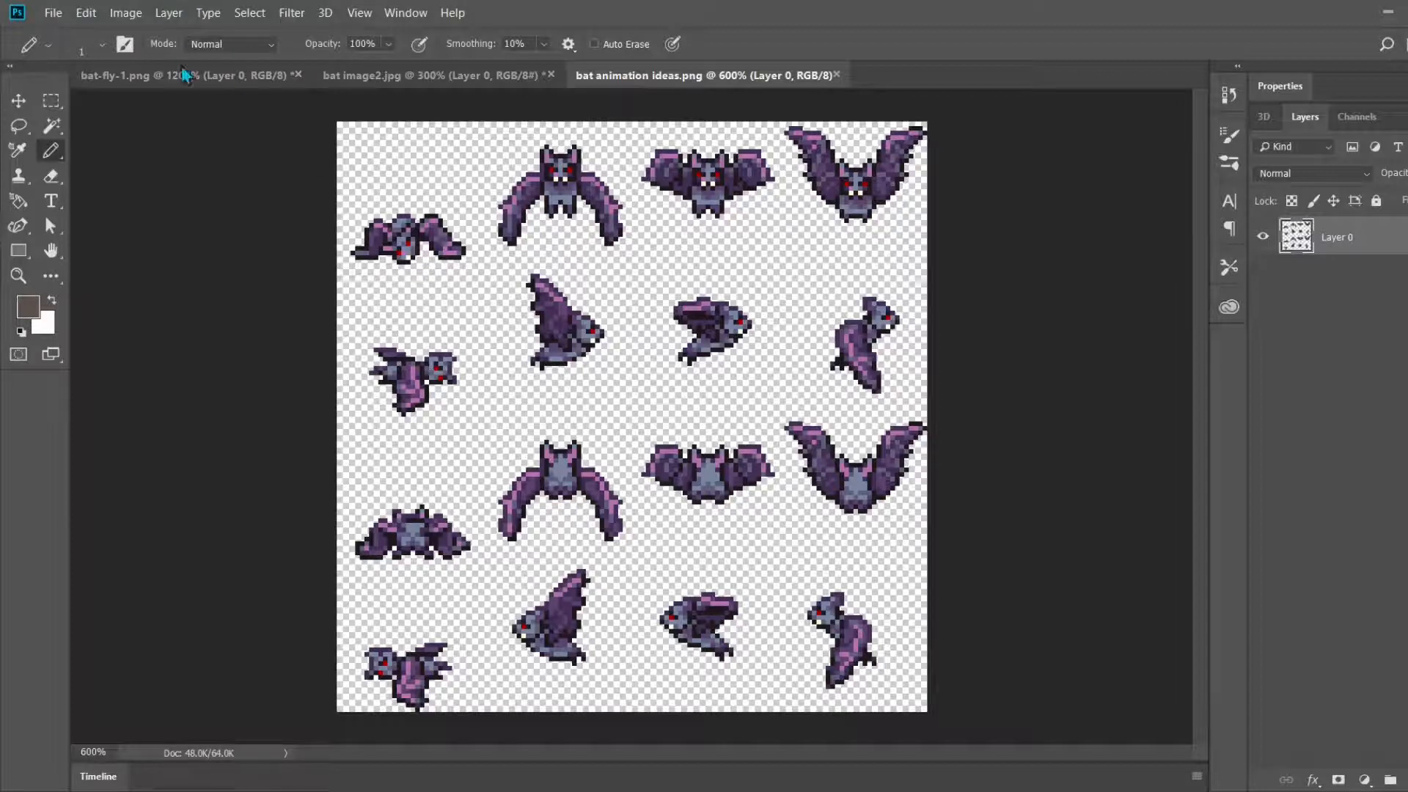
{"action": "left_click", "coordinate": [169, 81]}
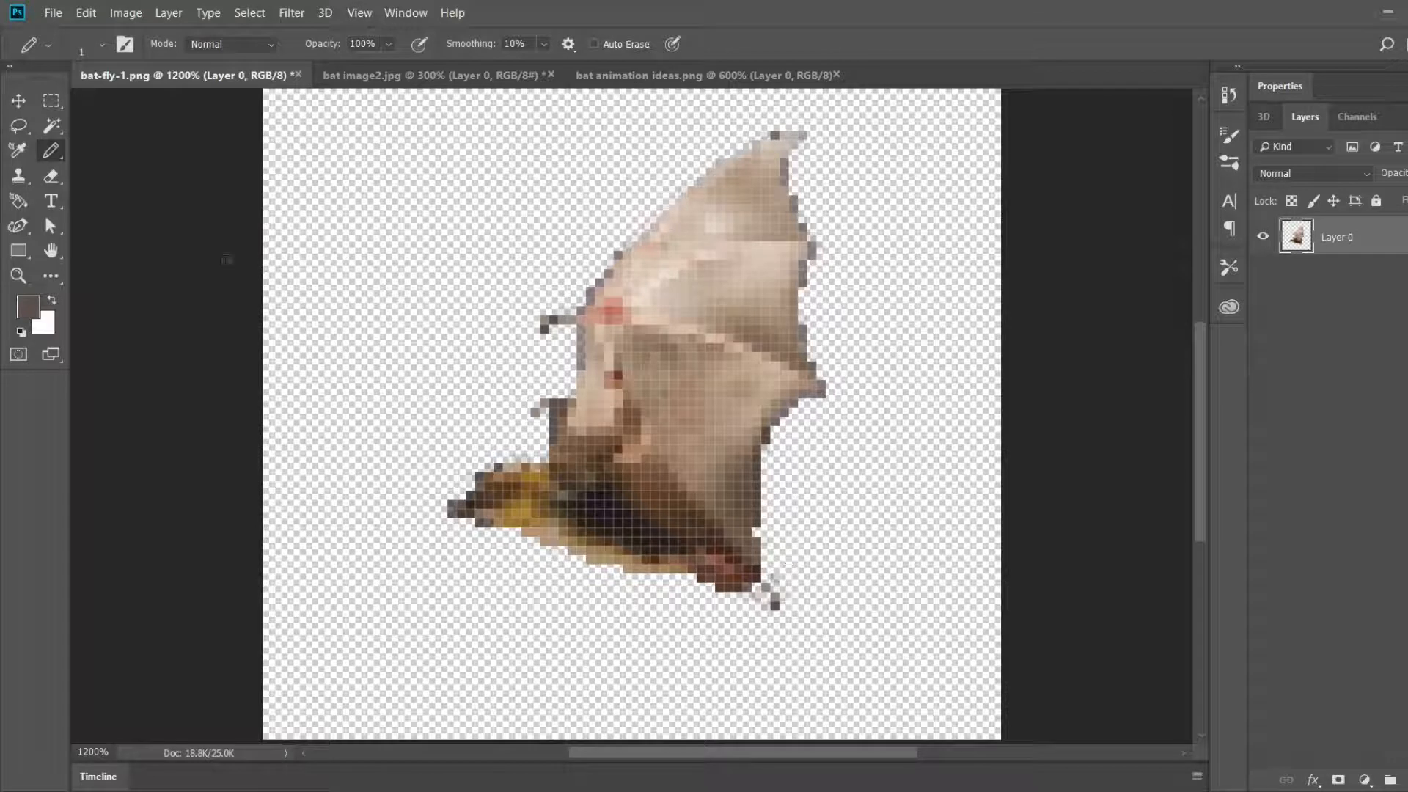
Step: Lasso the whole wing in bat-fly-1.png, cut it from the body and paste it onto a new layer
{"action": "left_click", "coordinate": [19, 126]}
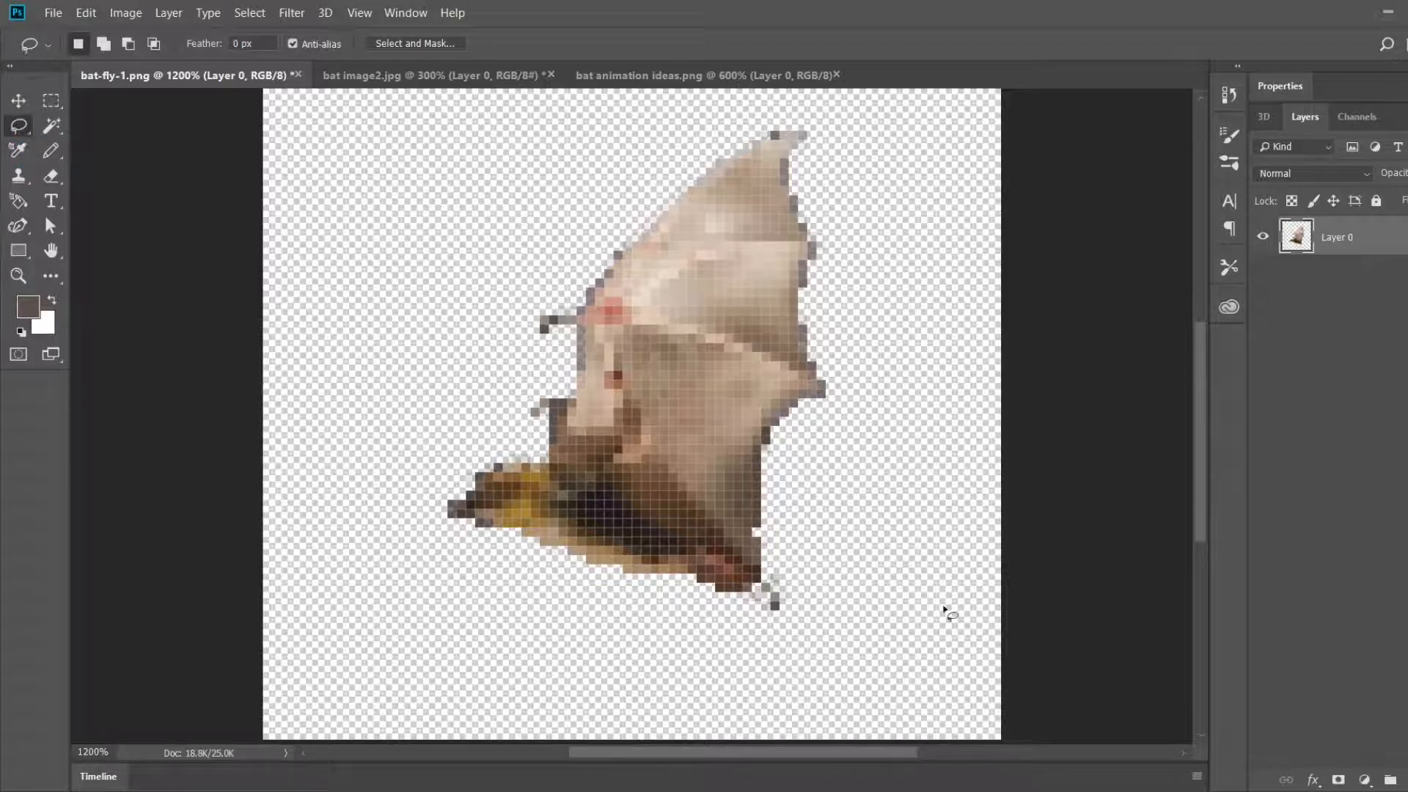
{"action": "mouse_move", "coordinate": [757, 574]}
{"action": "left_mouse_down"}
{"action": "mouse_move", "coordinate": [787, 577]}
{"action": "mouse_move", "coordinate": [741, 551]}
{"action": "mouse_move", "coordinate": [703, 493]}
{"action": "mouse_move", "coordinate": [637, 450]}
{"action": "mouse_move", "coordinate": [517, 433]}
{"action": "mouse_move", "coordinate": [487, 383]}
{"action": "mouse_move", "coordinate": [542, 249]}
{"action": "mouse_move", "coordinate": [605, 186]}
{"action": "mouse_move", "coordinate": [724, 121]}
{"action": "mouse_move", "coordinate": [846, 118]}
{"action": "mouse_move", "coordinate": [899, 242]}
{"action": "mouse_move", "coordinate": [902, 440]}
{"action": "mouse_move", "coordinate": [880, 560]}
{"action": "mouse_move", "coordinate": [850, 576]}
{"action": "left_mouse_up"}
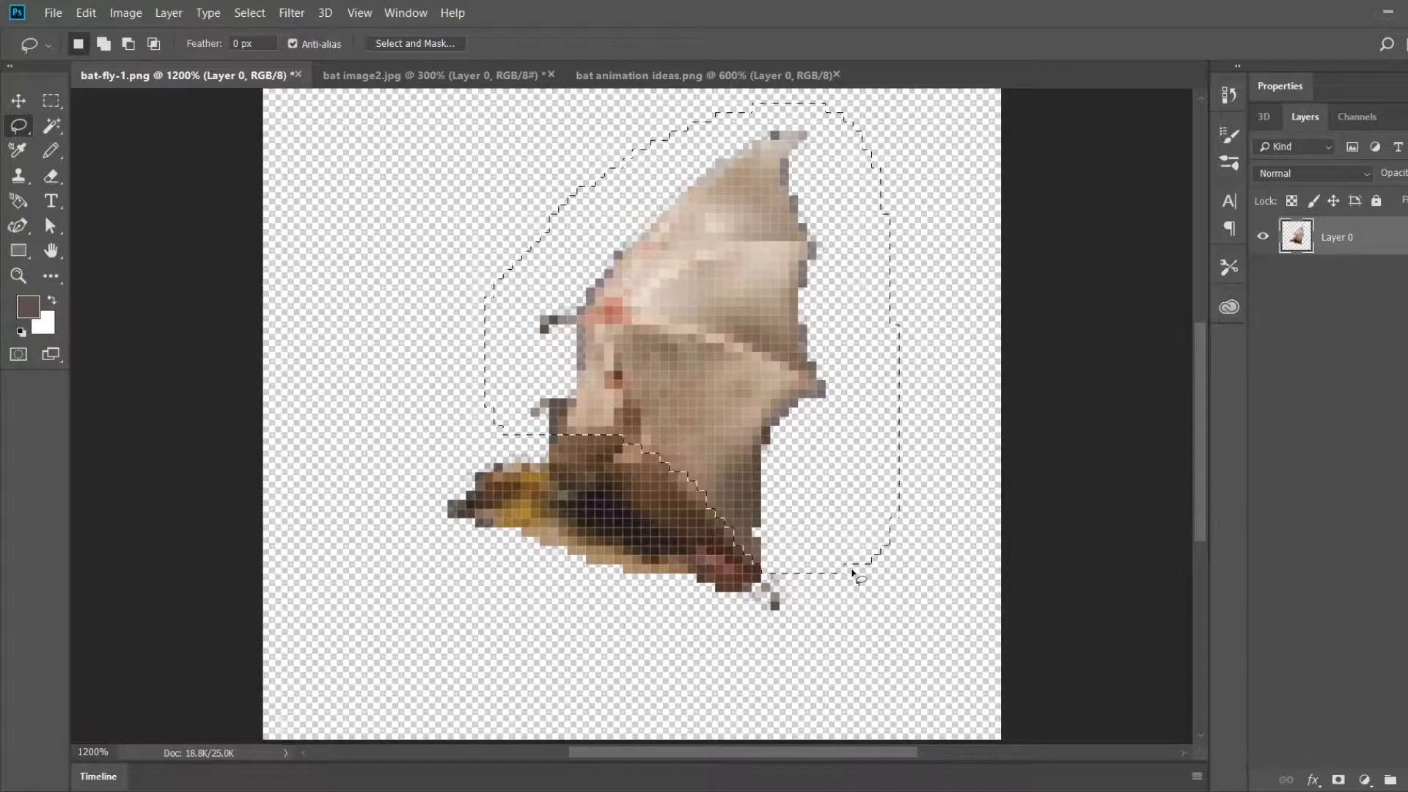
{"action": "key", "text": "ctrl+x"}
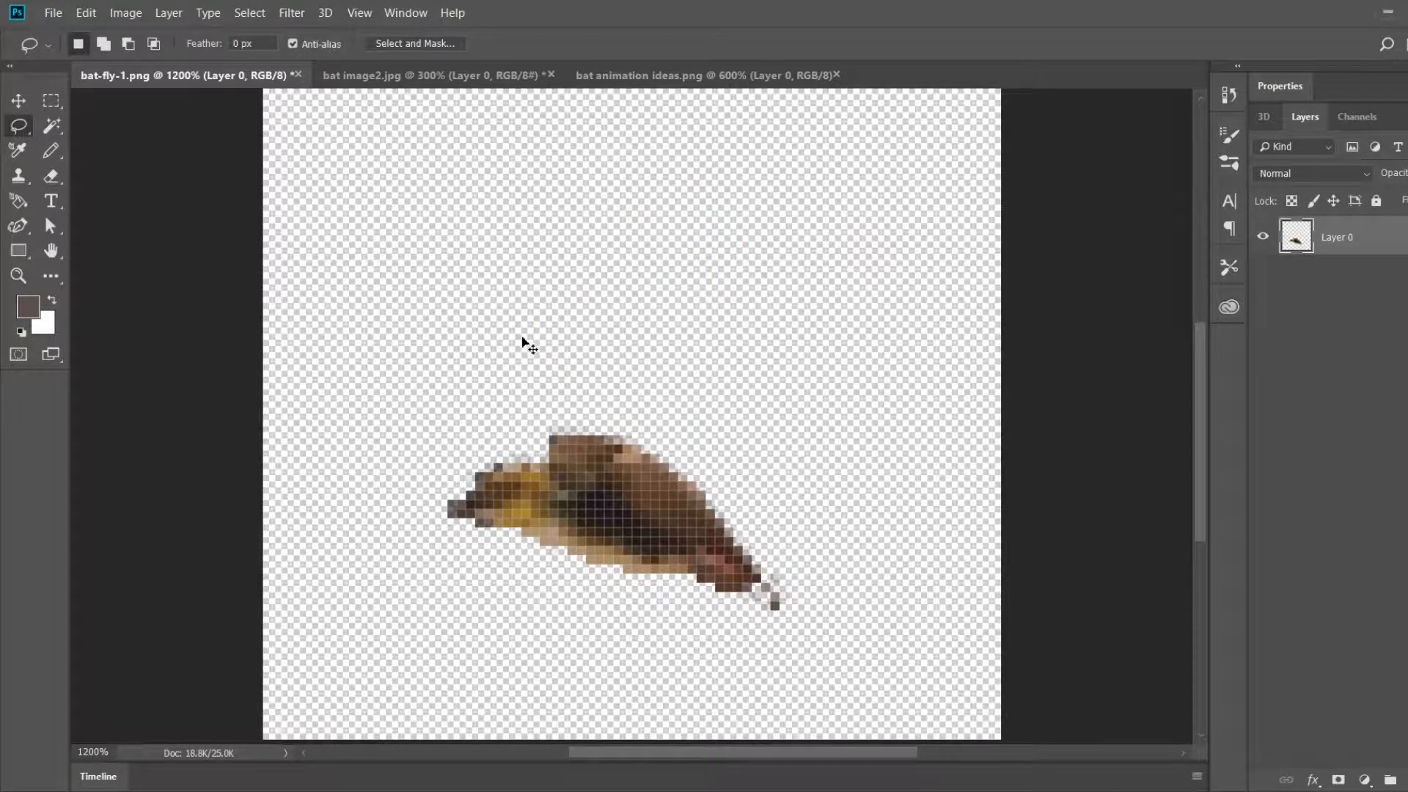
{"action": "key", "text": "ctrl+v"}
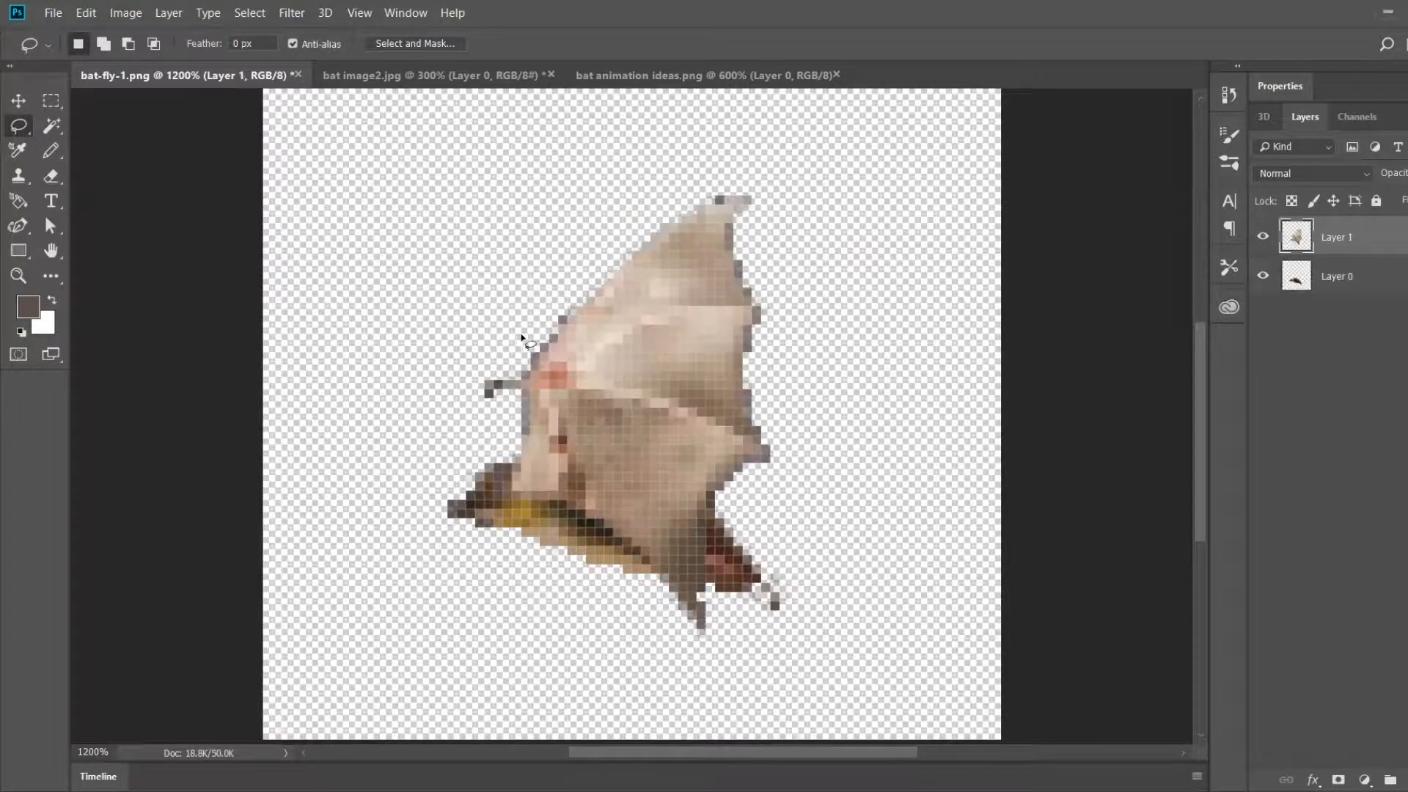
Step: Move the pasted wing off the body toward the upper-left part of the canvas
{"action": "left_click", "coordinate": [18, 99]}
{"action": "left_click_drag", "start_coordinate": [642, 328], "coordinate": [340, 157]}
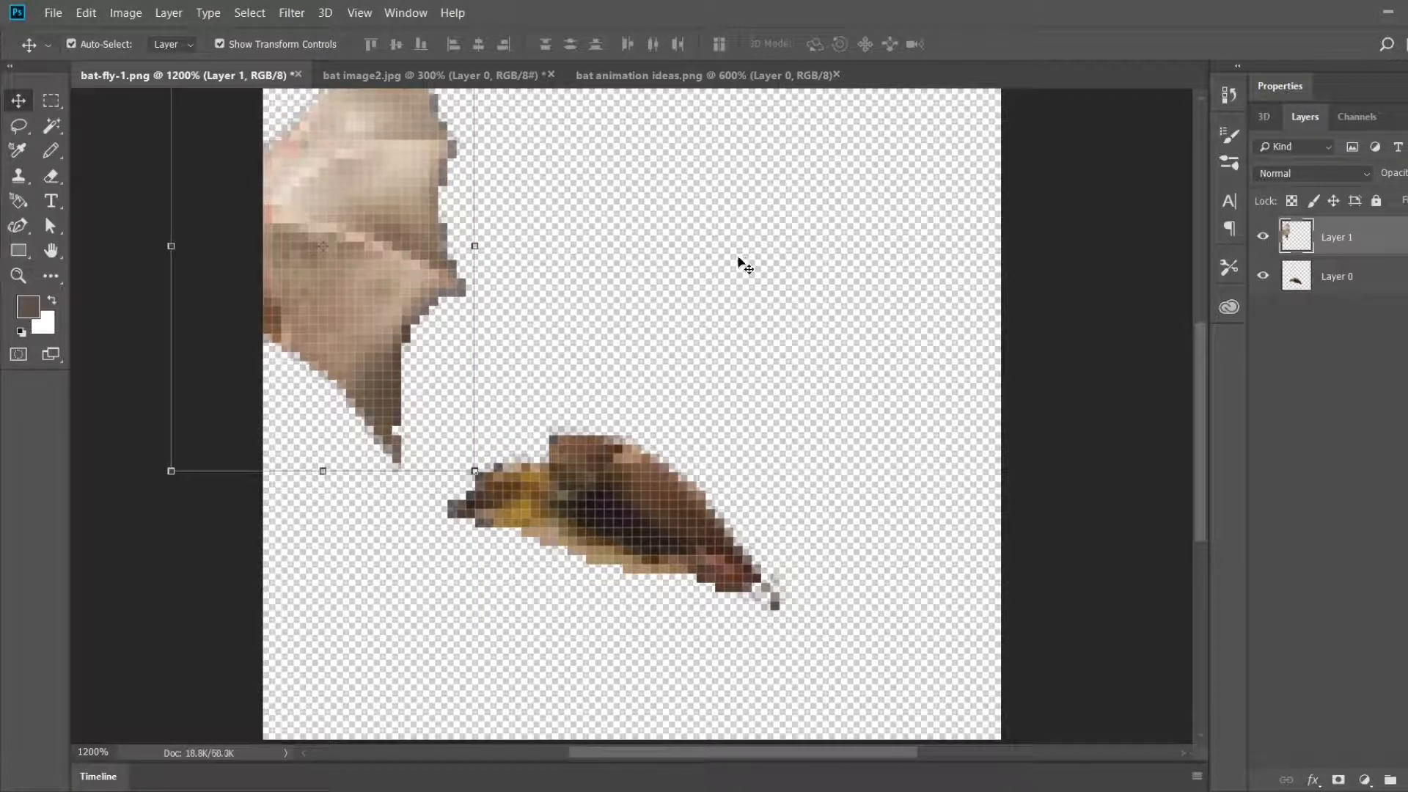
{"action": "left_click_drag", "start_coordinate": [467, 233], "coordinate": [587, 214]}
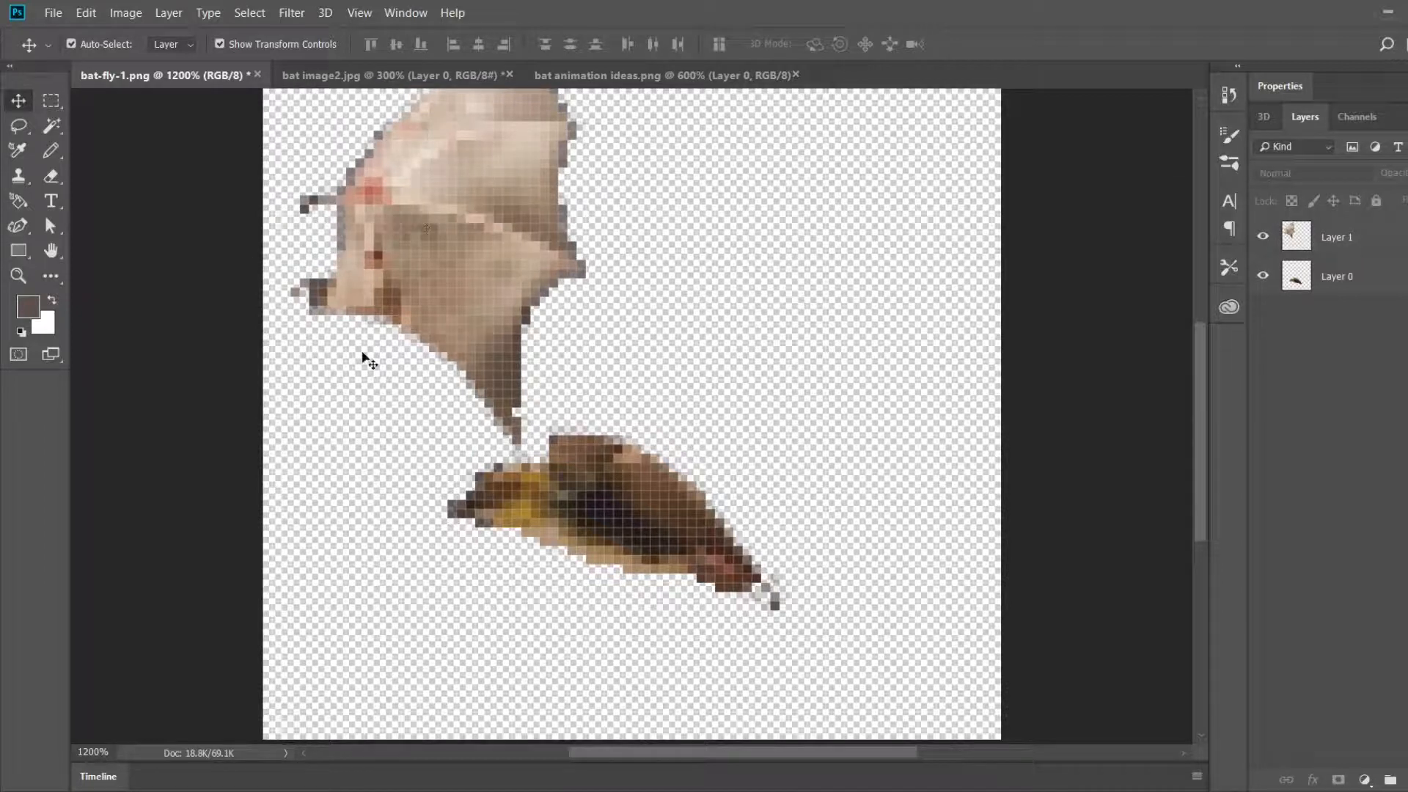
{"action": "left_click", "coordinate": [526, 146]}
{"action": "left_click_drag", "start_coordinate": [525, 147], "coordinate": [527, 245]}
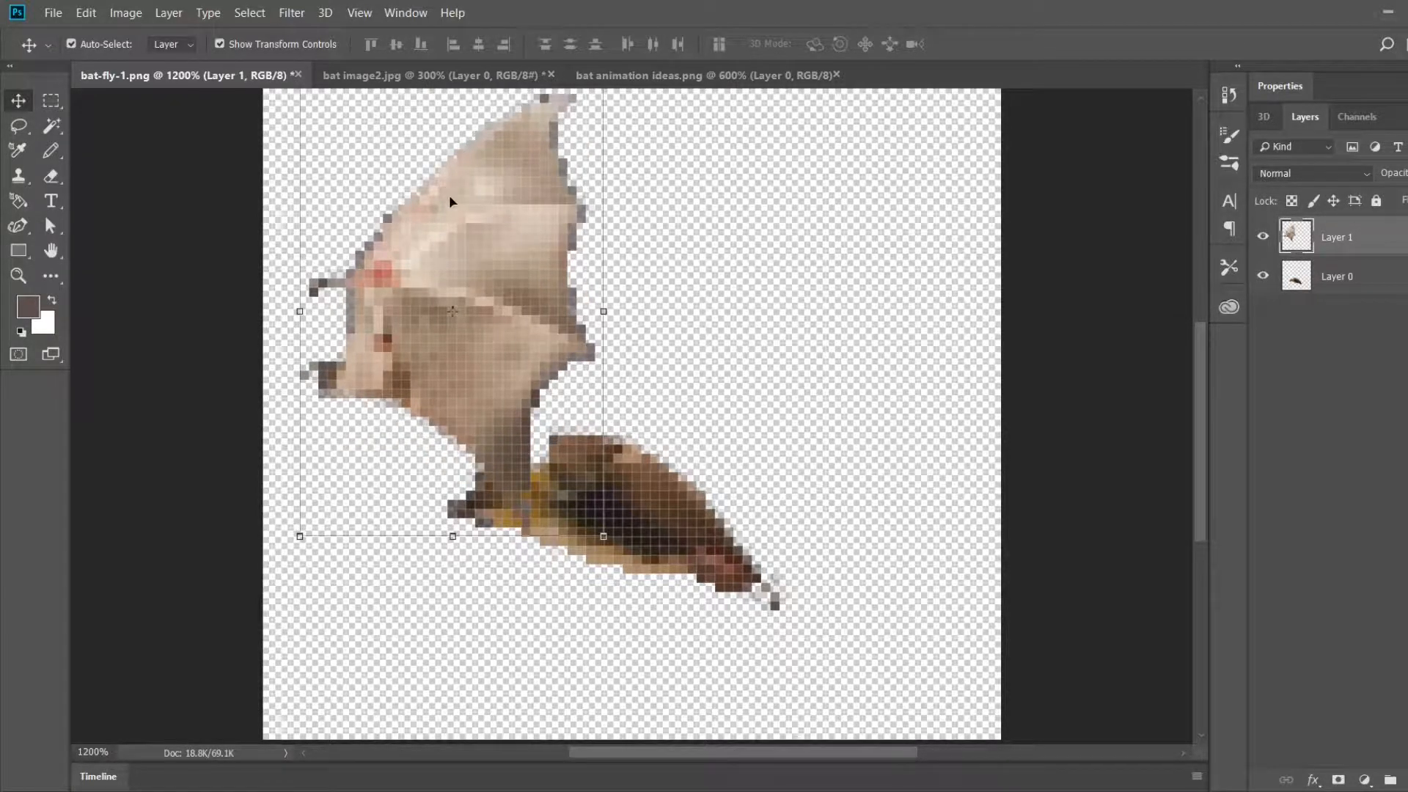
Step: Compare with the reference sprites, lasso the wing membrane on Layer 1 below its leading edge, darken it with Brightness/Contrast and deselect
{"action": "left_click", "coordinate": [770, 75]}
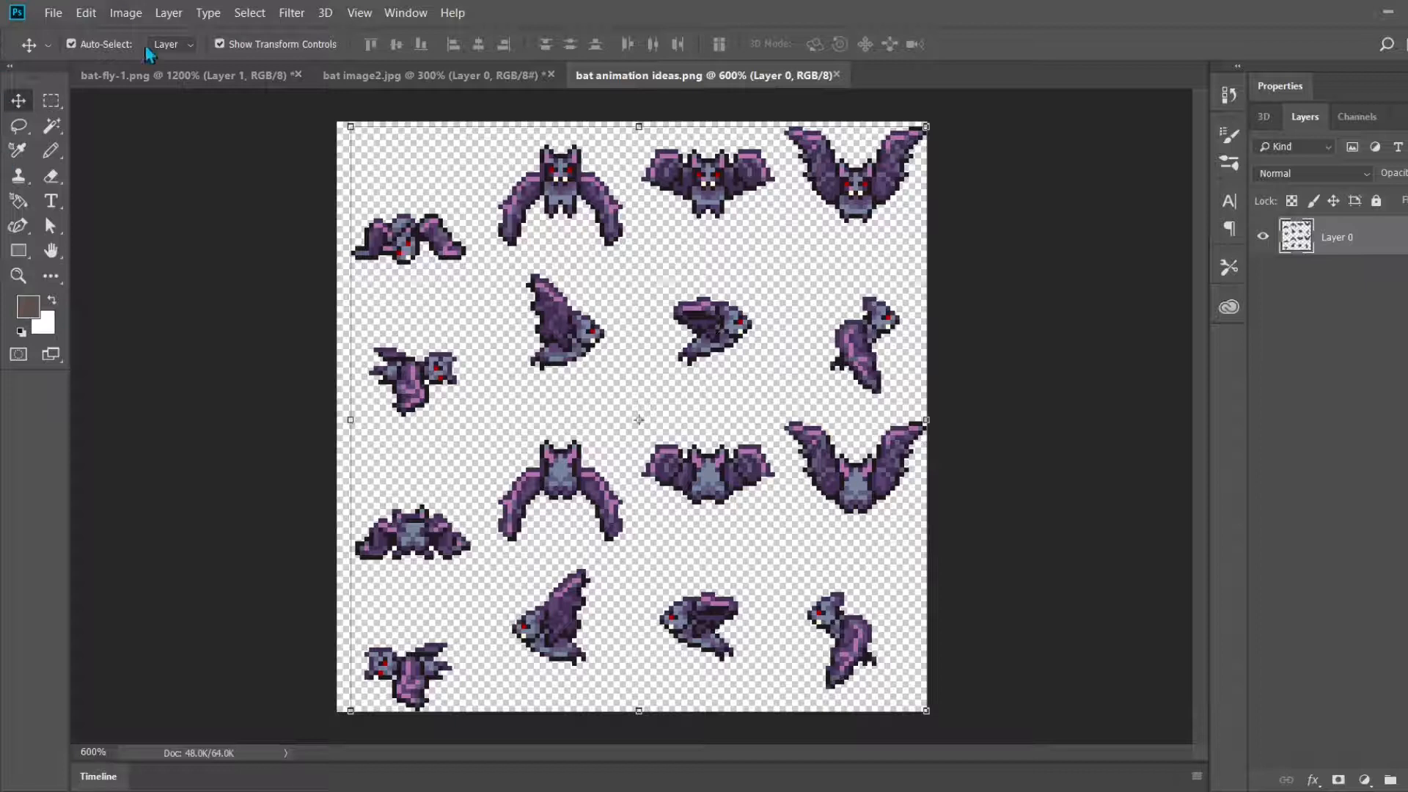
{"action": "left_click", "coordinate": [174, 77]}
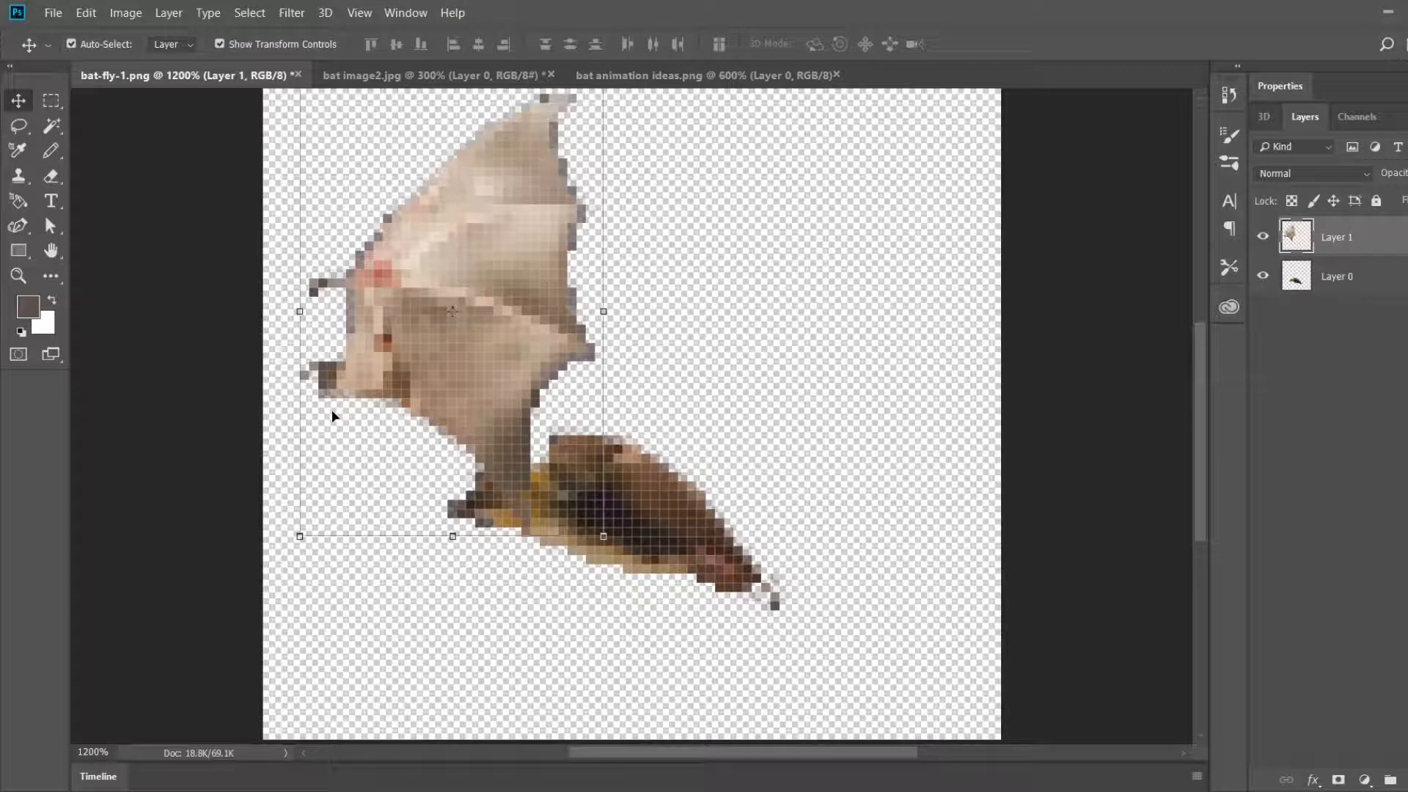
{"action": "left_click_drag", "start_coordinate": [332, 414], "coordinate": [430, 436]}
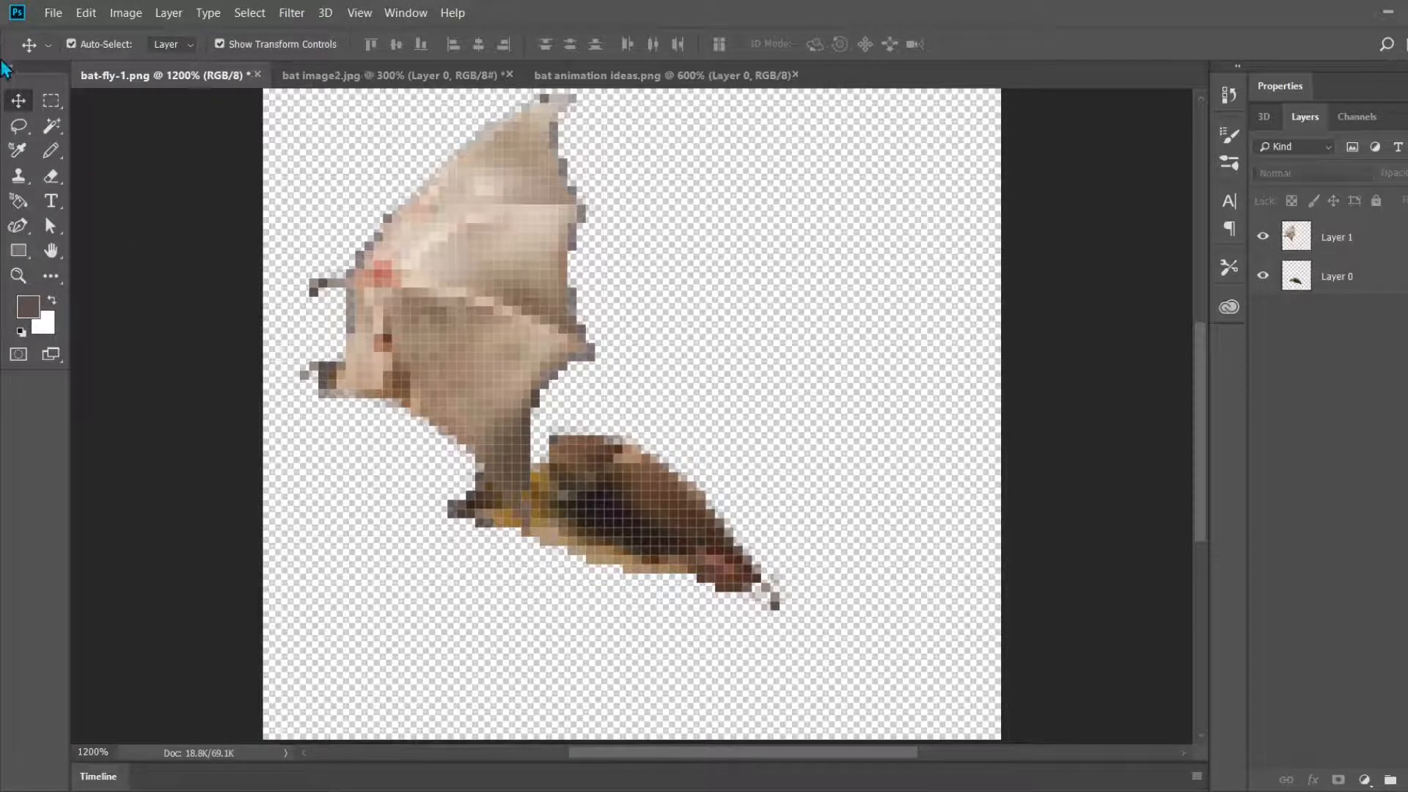
{"action": "left_click", "coordinate": [18, 126]}
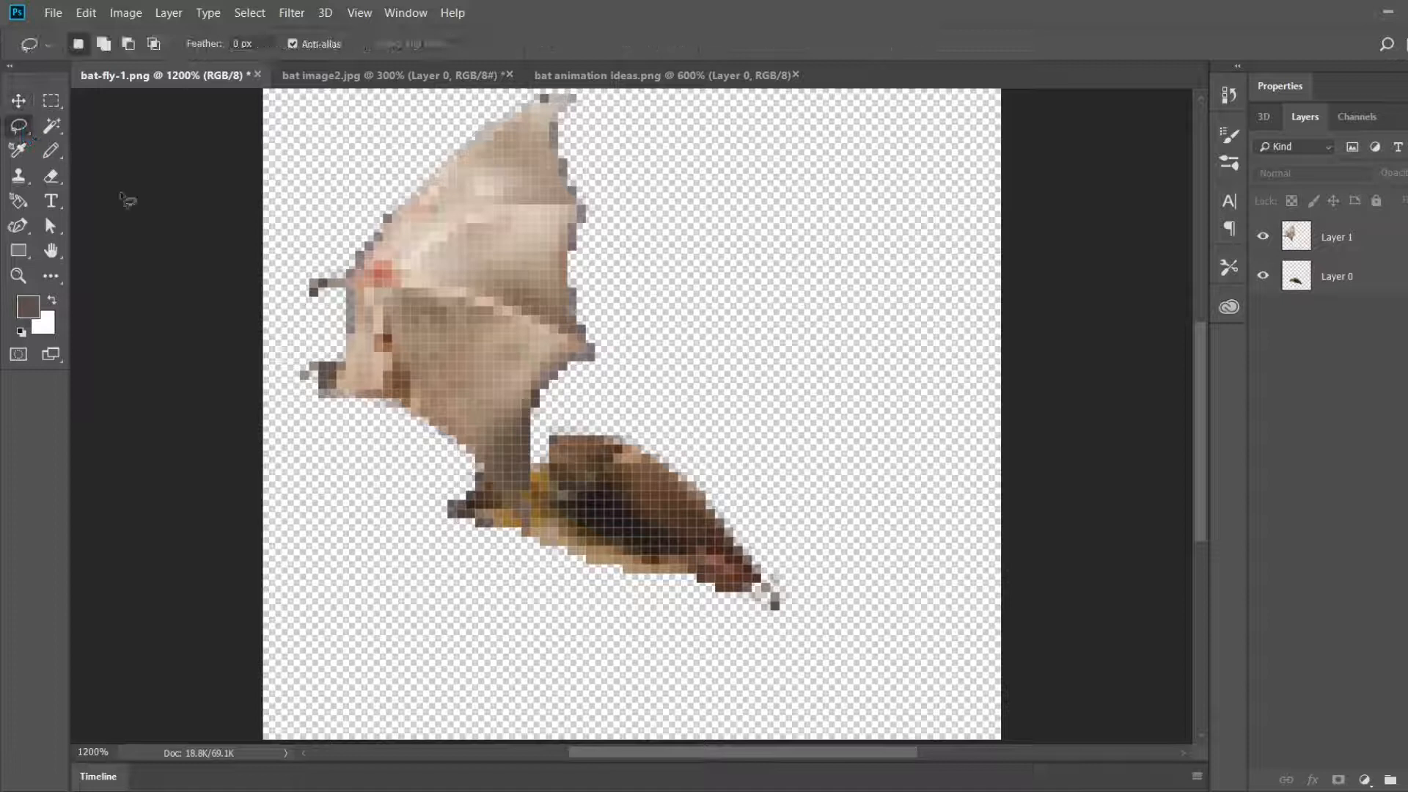
{"action": "left_click", "coordinate": [1313, 247]}
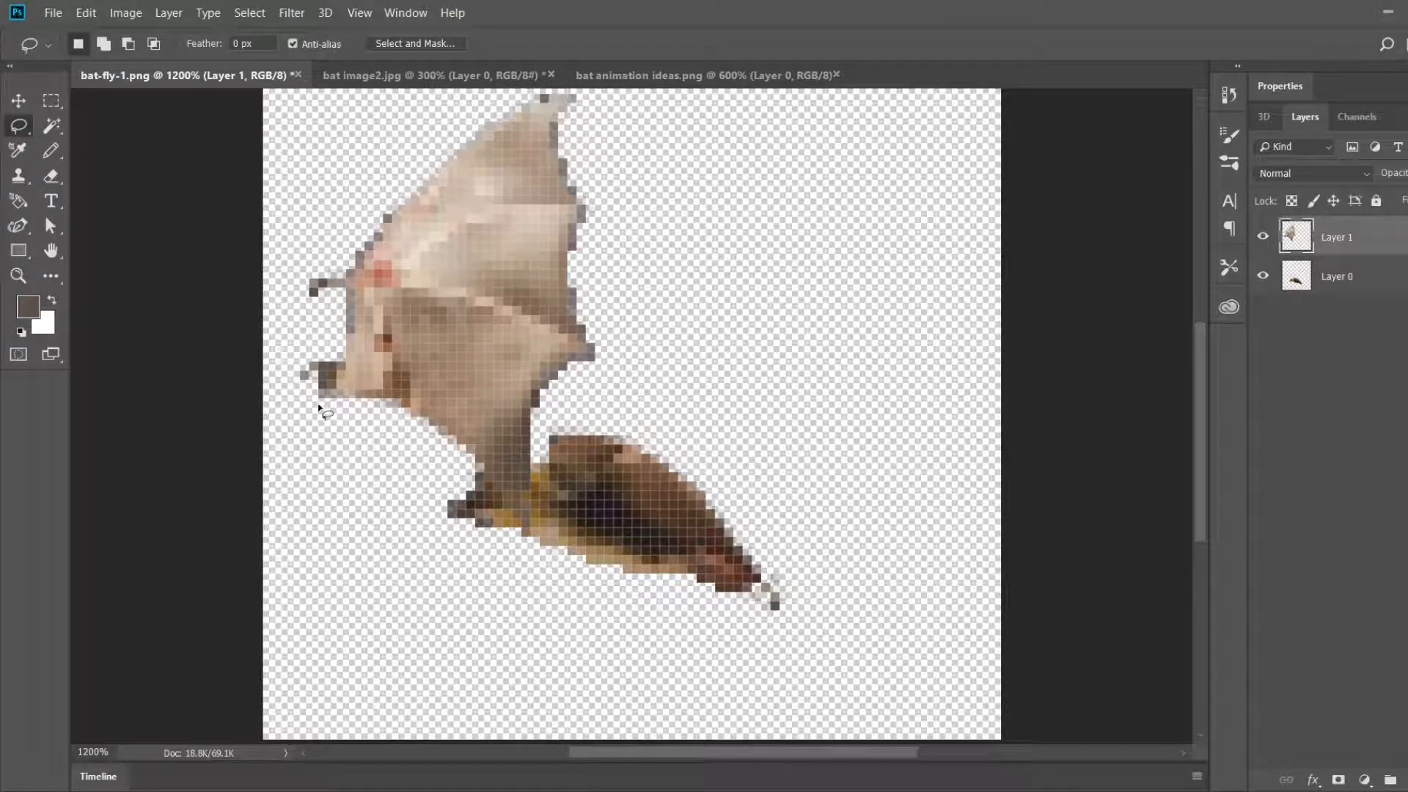
{"action": "mouse_move", "coordinate": [300, 408]}
{"action": "left_mouse_down"}
{"action": "mouse_move", "coordinate": [296, 361]}
{"action": "mouse_move", "coordinate": [517, 160]}
{"action": "mouse_move", "coordinate": [639, 214]}
{"action": "mouse_move", "coordinate": [656, 301]}
{"action": "mouse_move", "coordinate": [643, 371]}
{"action": "mouse_move", "coordinate": [541, 516]}
{"action": "mouse_move", "coordinate": [444, 534]}
{"action": "mouse_move", "coordinate": [323, 436]}
{"action": "left_mouse_up"}
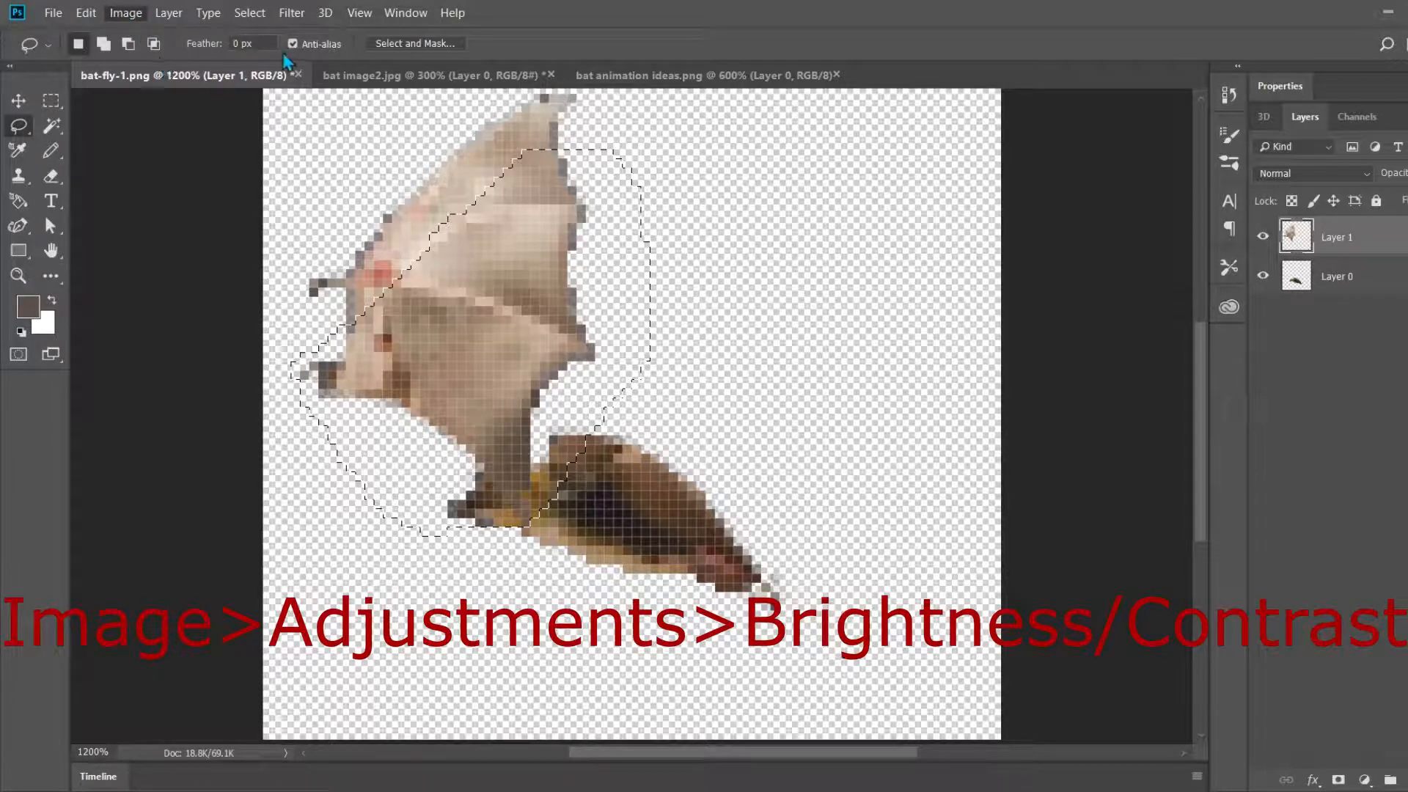
{"action": "key", "text": "i"}
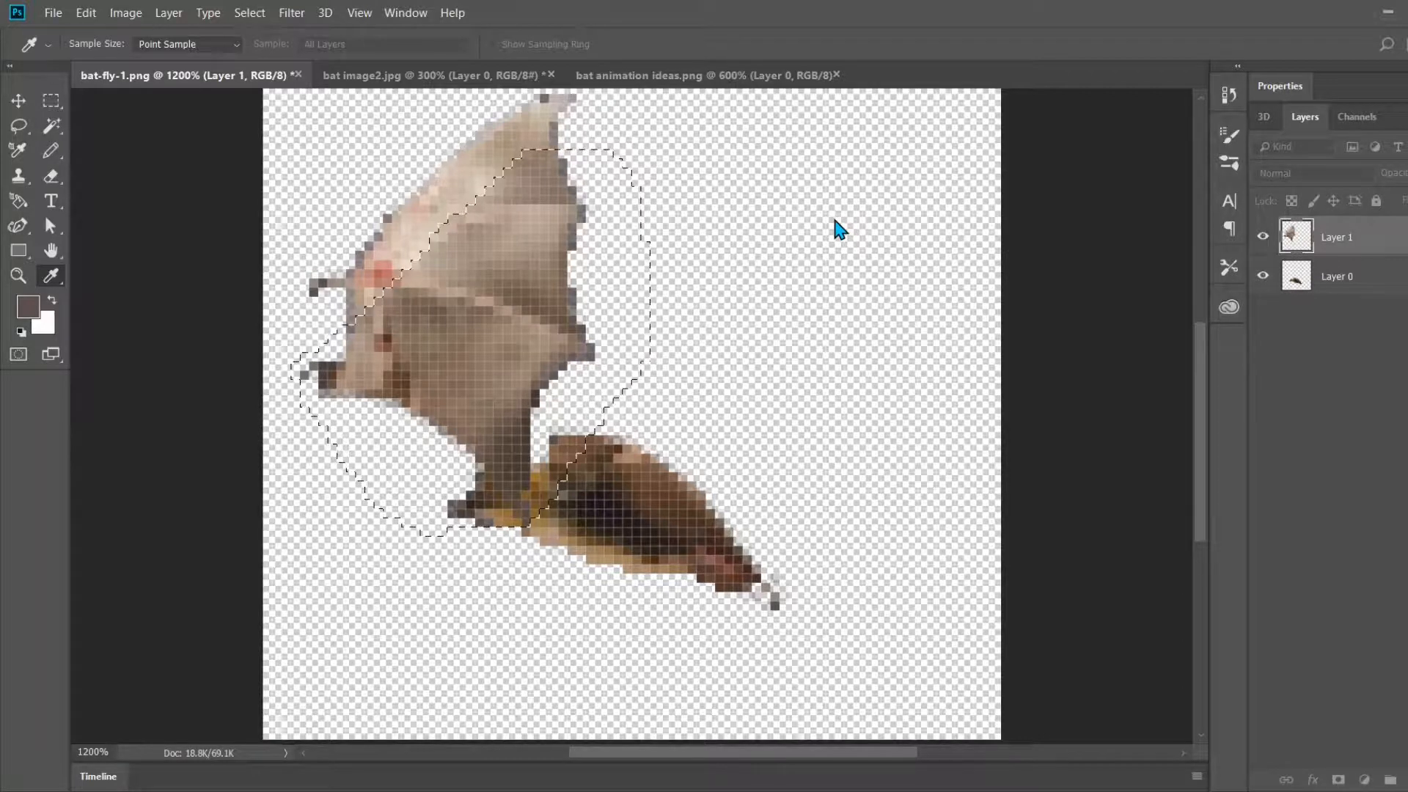
{"action": "key", "text": "l"}
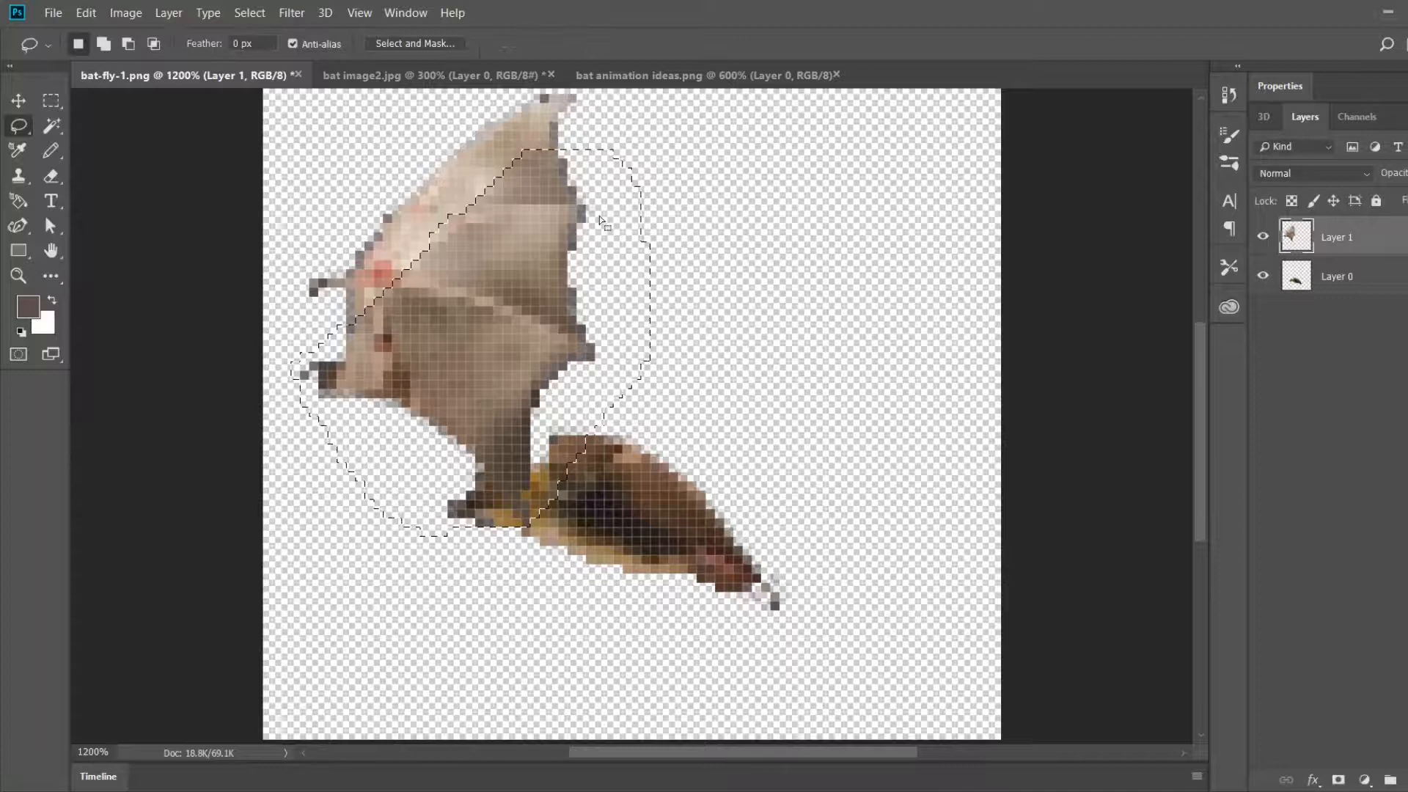
{"action": "key", "text": "ctrl+d"}
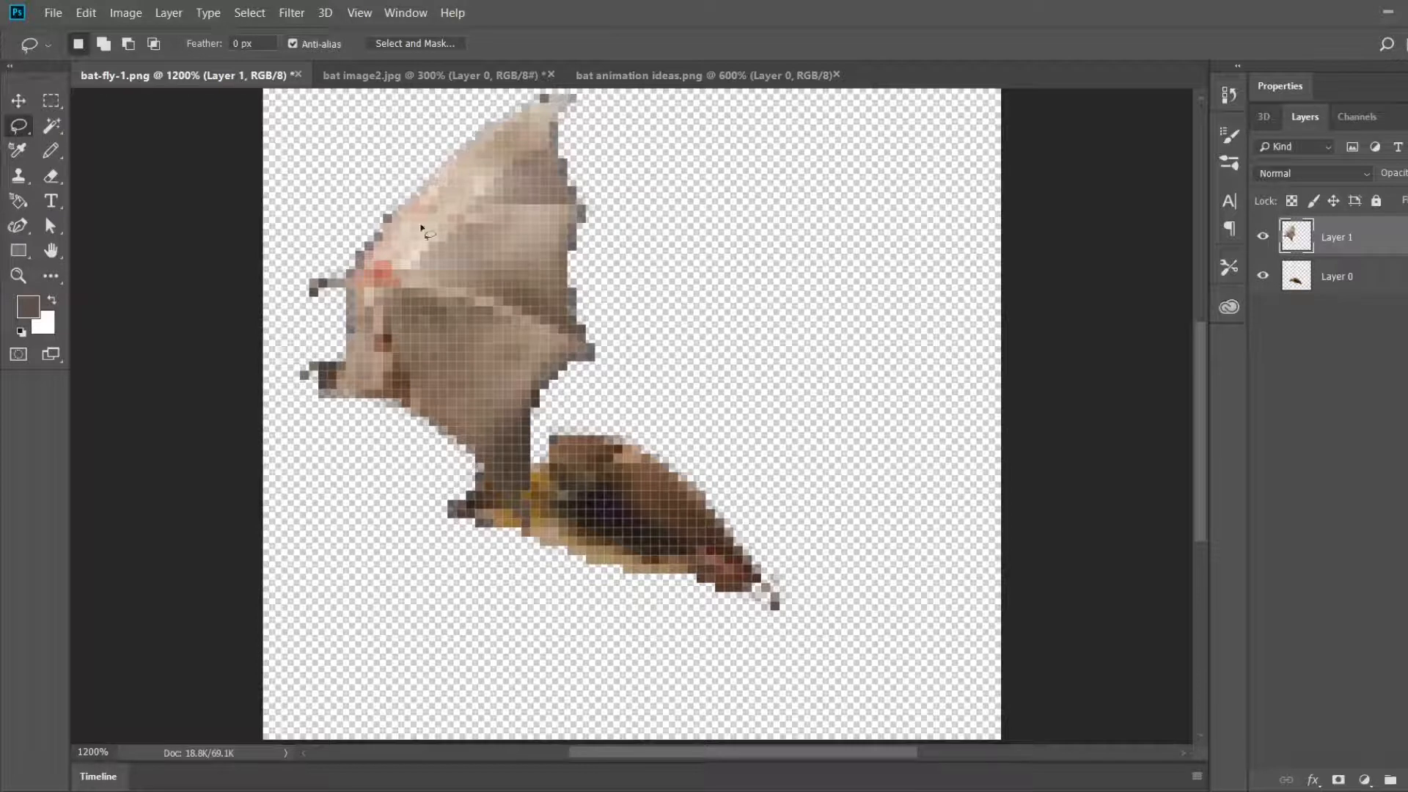
Step: Reposition the shaded wing over the bat's head, fully inside the canvas, checking the pose against the reference sprites
{"action": "left_click", "coordinate": [28, 106]}
{"action": "mouse_move", "coordinate": [505, 248]}
{"action": "left_mouse_down"}
{"action": "mouse_move", "coordinate": [420, 209]}
{"action": "mouse_move", "coordinate": [375, 222]}
{"action": "left_mouse_up"}
{"action": "left_click_drag", "start_coordinate": [330, 268], "coordinate": [367, 232]}
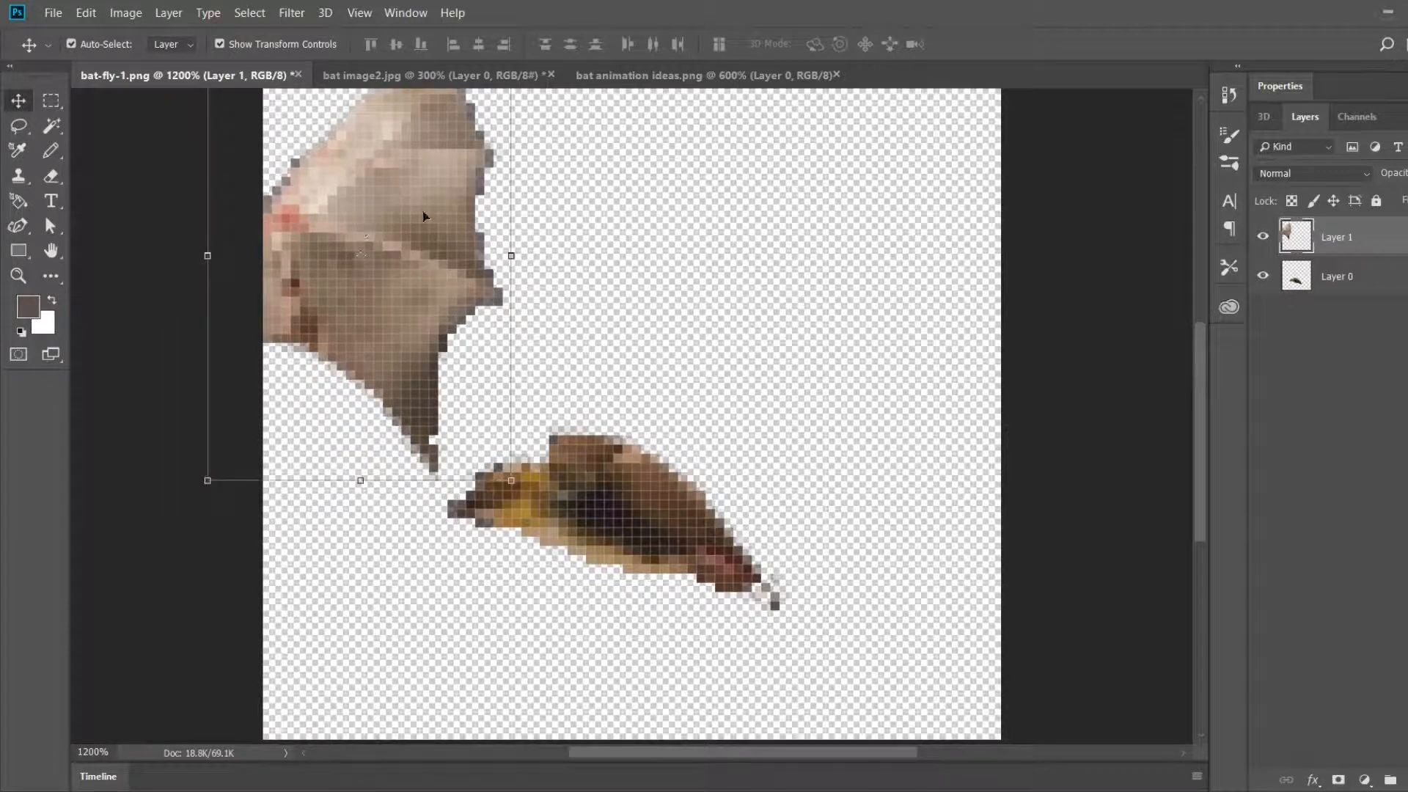
{"action": "left_click", "coordinate": [663, 76]}
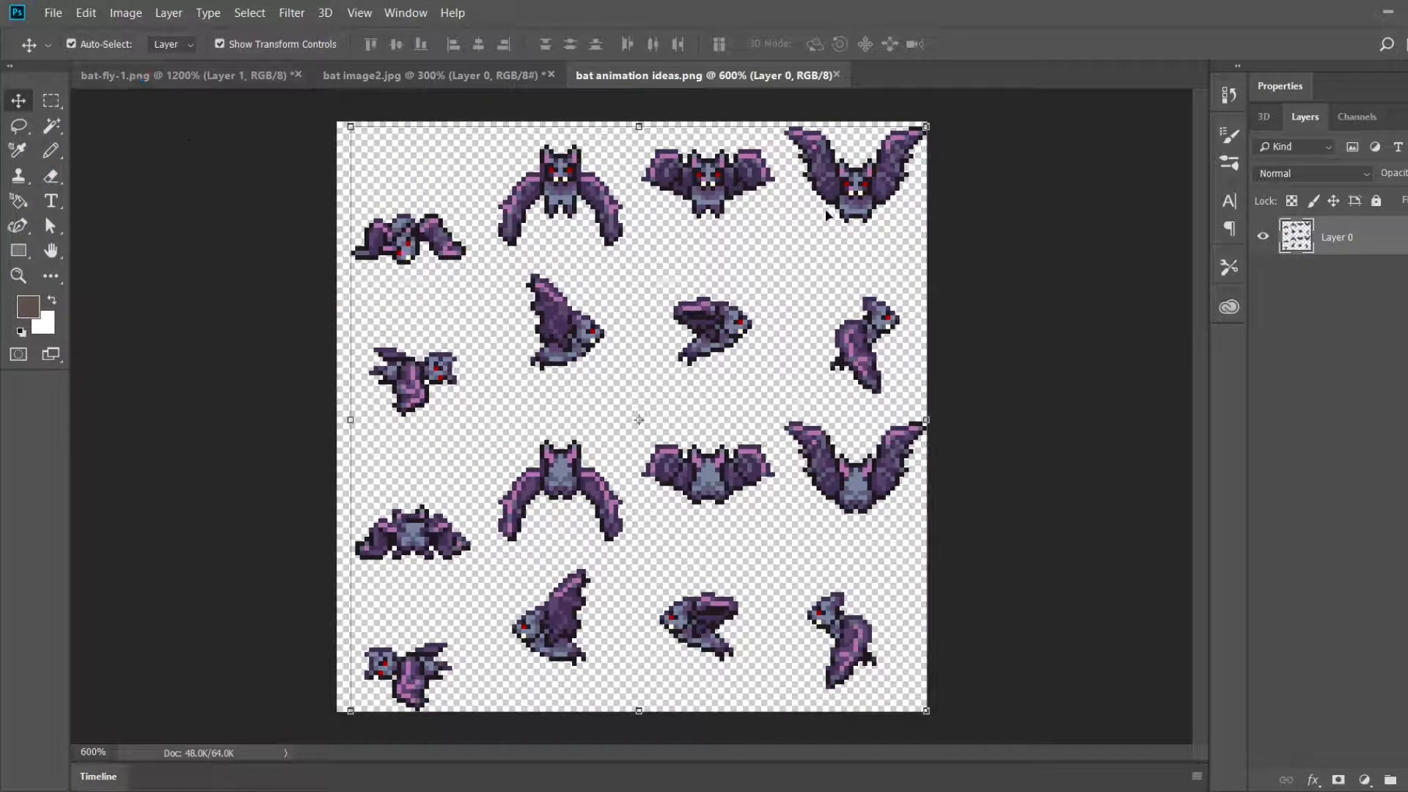
{"action": "left_click", "coordinate": [176, 75]}
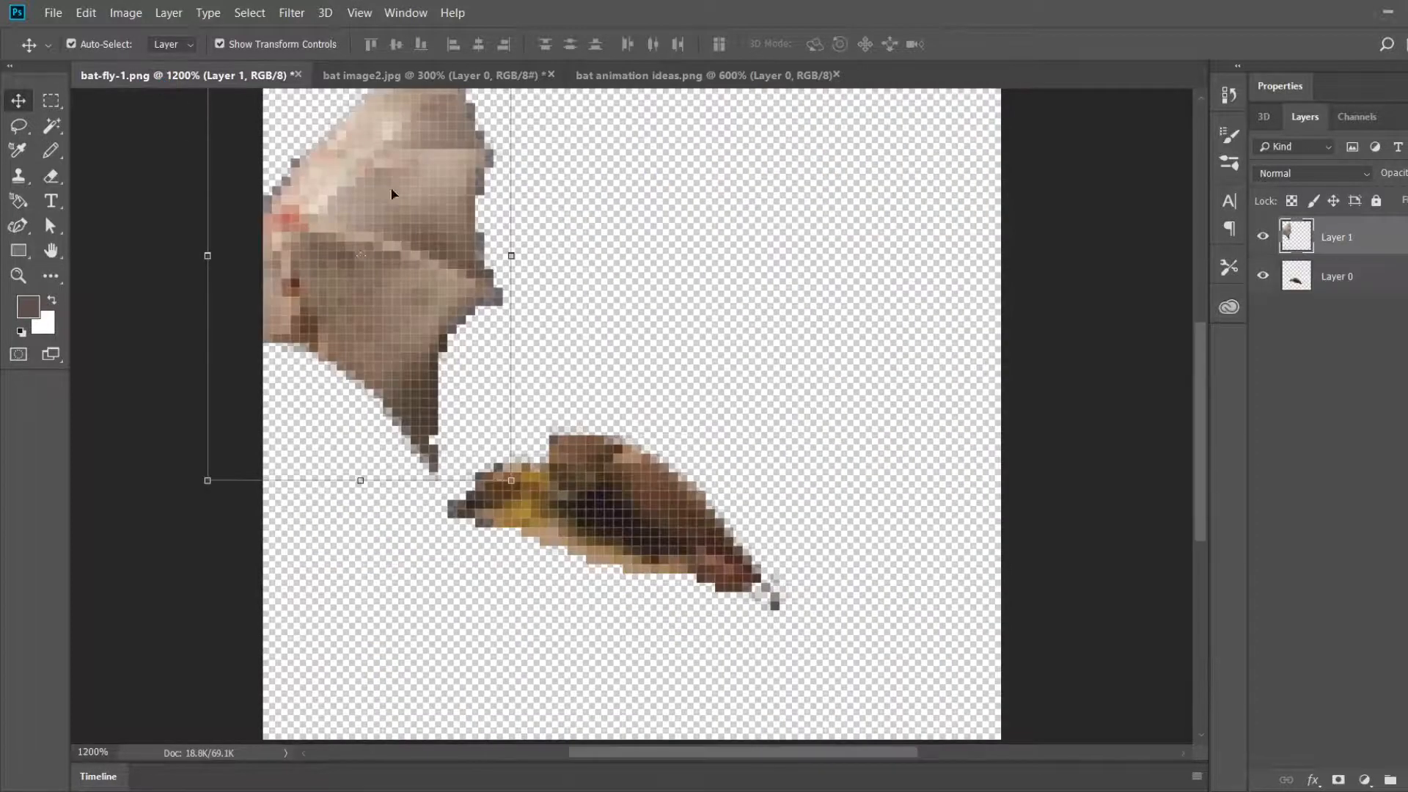
{"action": "left_click_drag", "start_coordinate": [473, 308], "coordinate": [502, 327]}
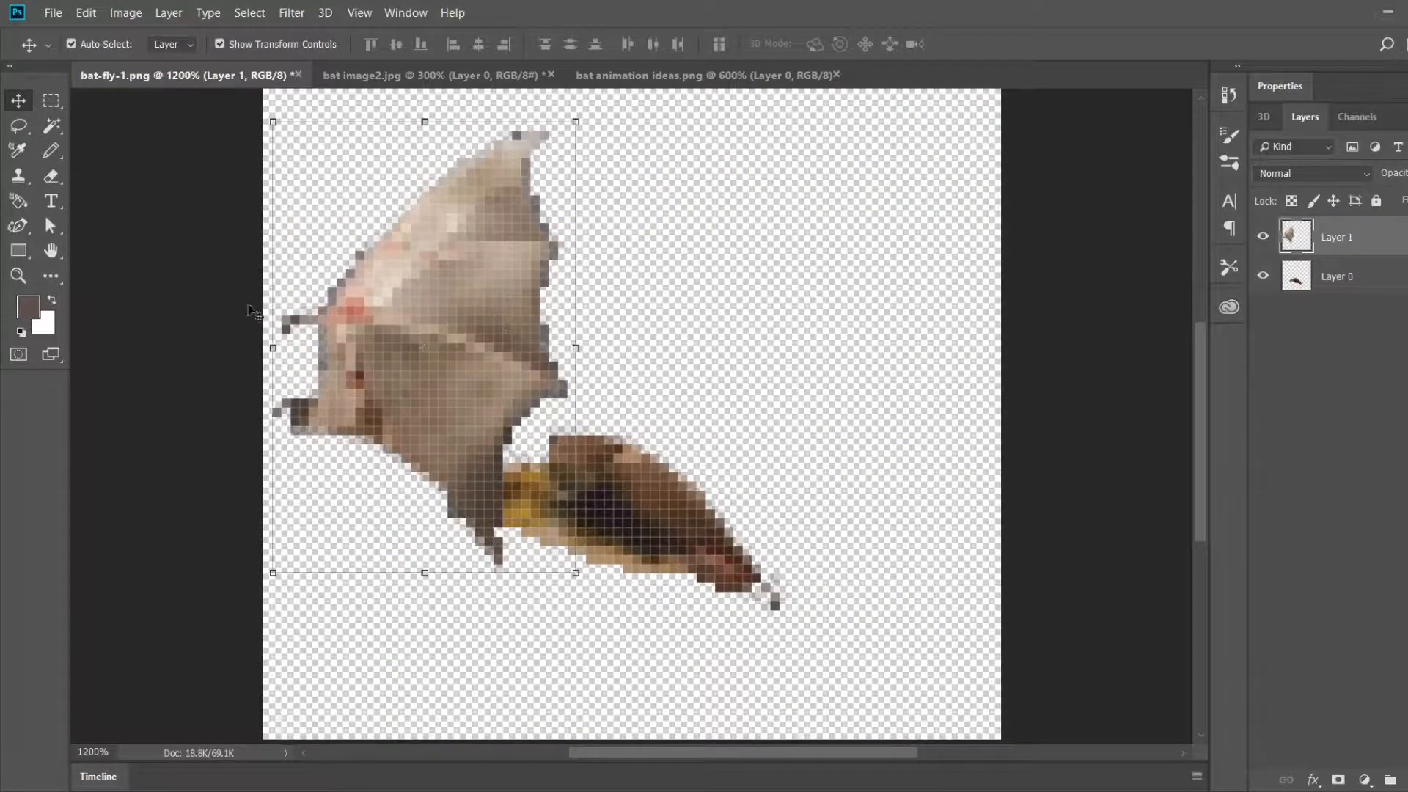
Step: Lasso the light leading edge of the wing, cut it out and paste it onto a new layer
{"action": "left_click", "coordinate": [19, 126]}
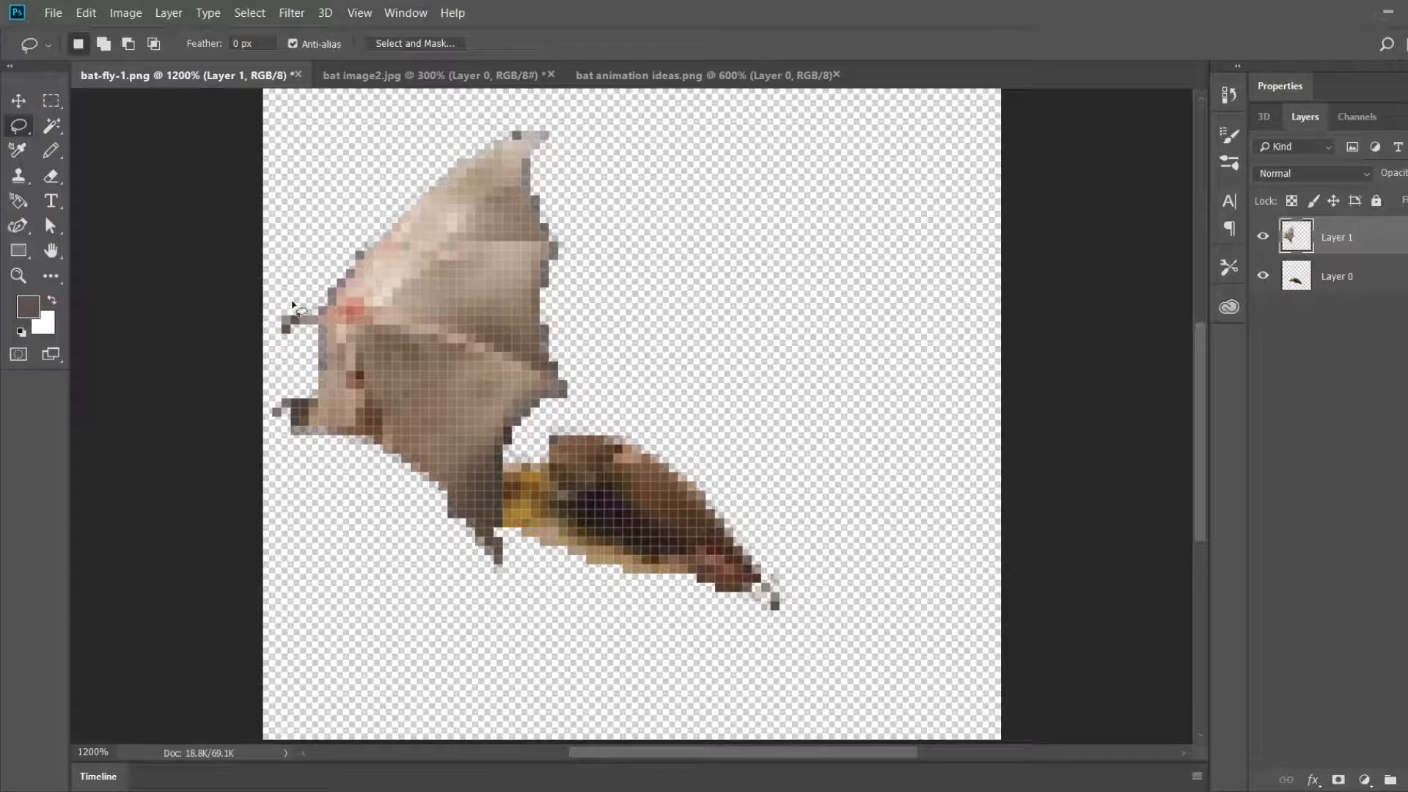
{"action": "mouse_move", "coordinate": [292, 299]}
{"action": "left_mouse_down"}
{"action": "mouse_move", "coordinate": [267, 320]}
{"action": "mouse_move", "coordinate": [269, 347]}
{"action": "mouse_move", "coordinate": [298, 360]}
{"action": "mouse_move", "coordinate": [403, 282]}
{"action": "left_mouse_up"}
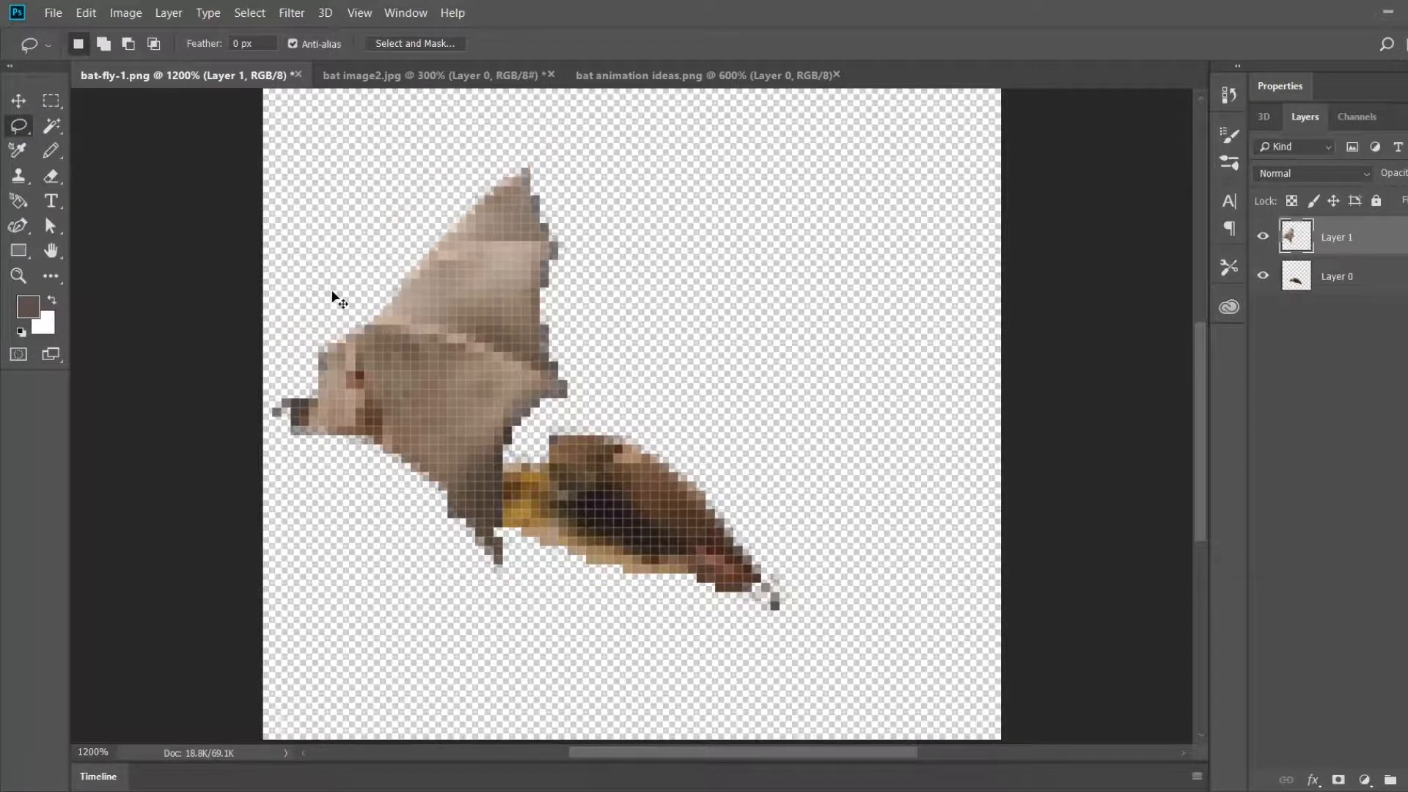
{"action": "key", "text": "ctrl+v"}
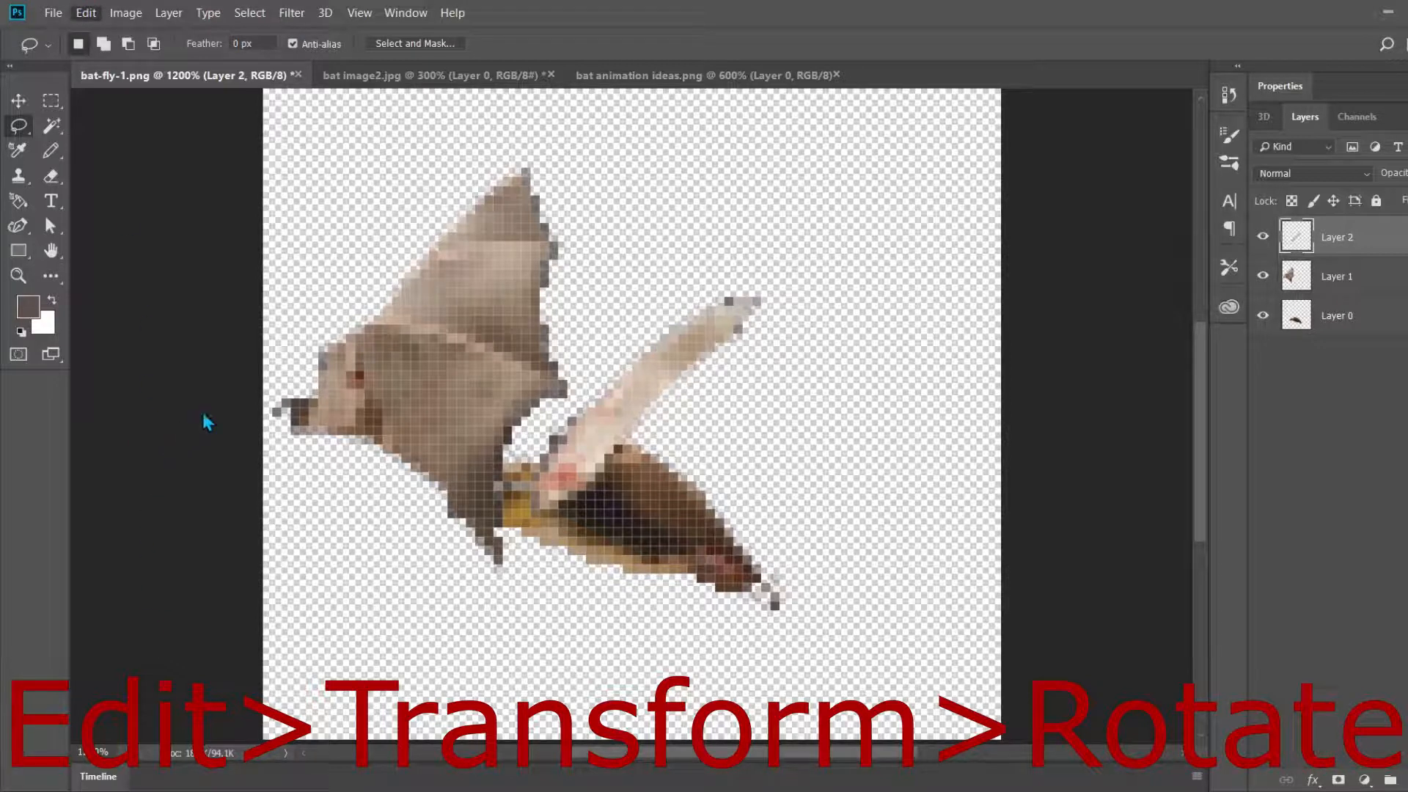
{"action": "key", "text": "ctrl+t"}
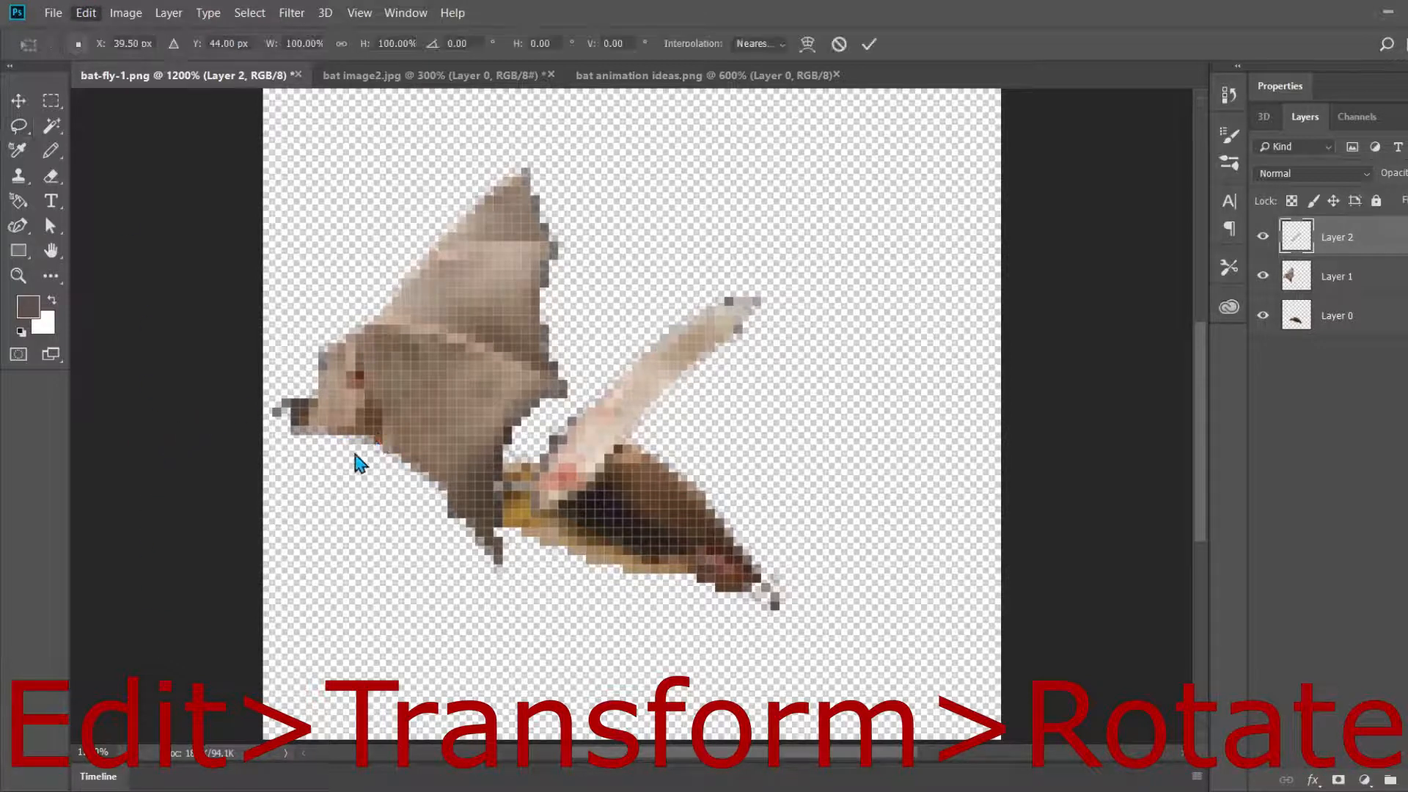
{"action": "left_click_drag", "start_coordinate": [742, 157], "coordinate": [899, 276]}
{"action": "left_click_drag", "start_coordinate": [688, 337], "coordinate": [801, 326]}
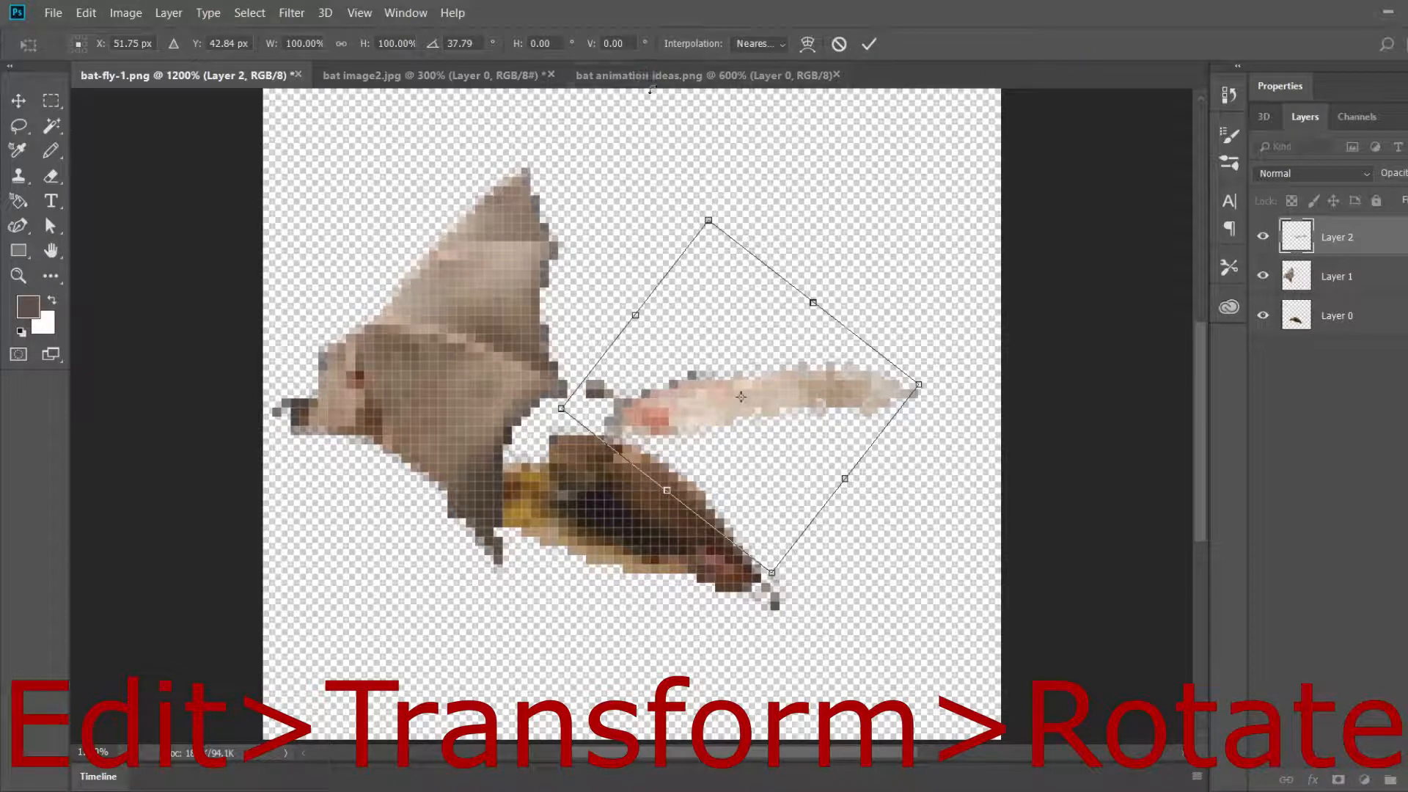
{"action": "left_click", "coordinate": [641, 73]}
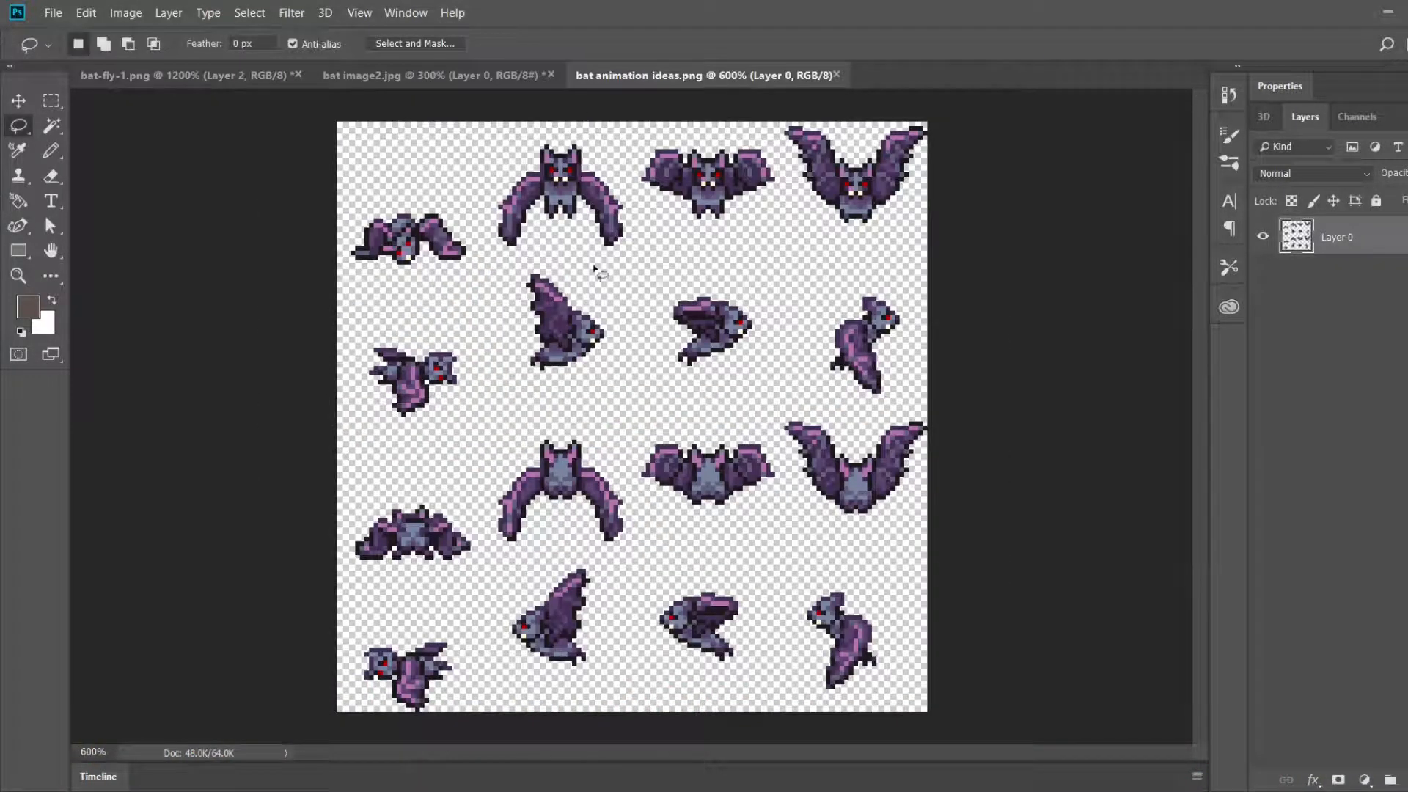
{"action": "left_click", "coordinate": [157, 75]}
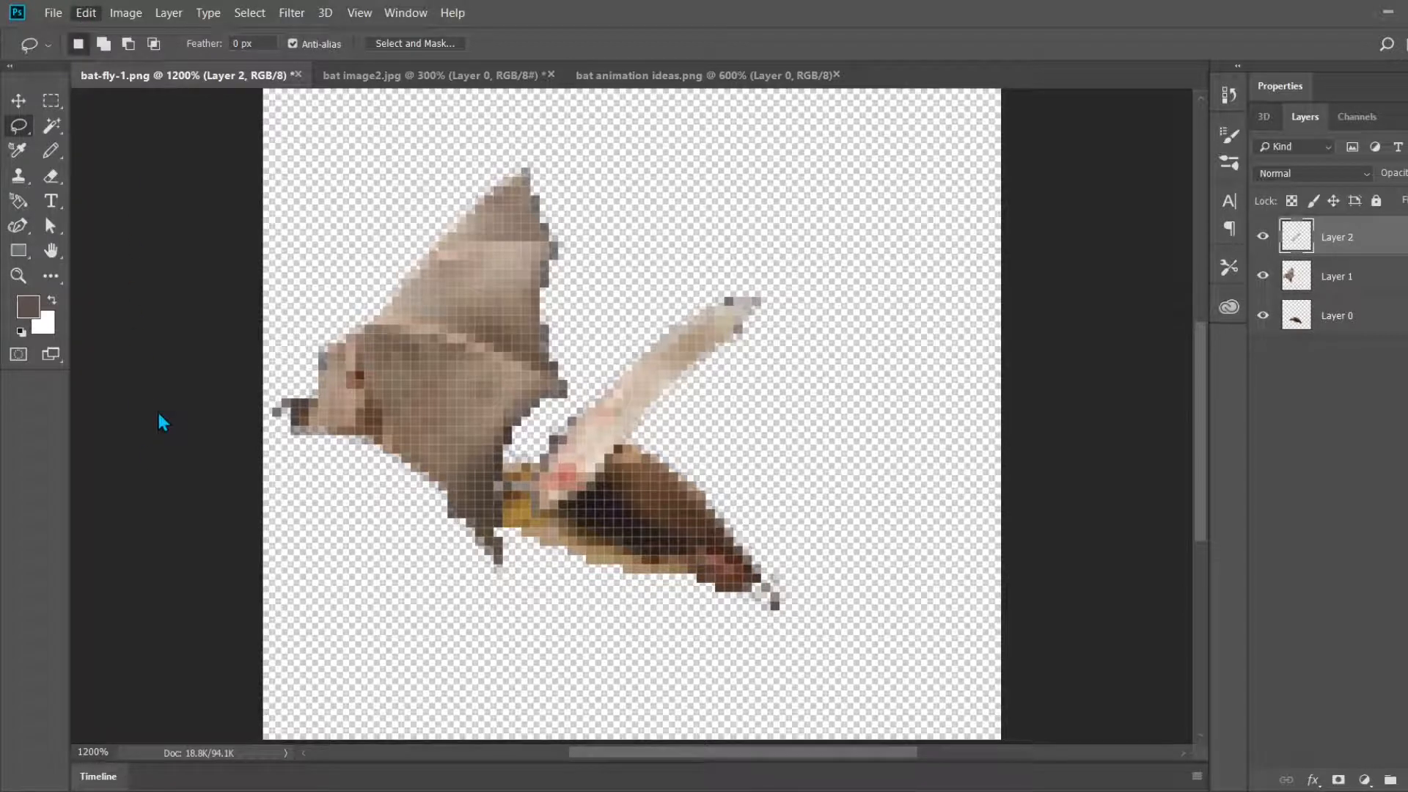
Step: Rotate the leading-edge strip clockwise until nearly horizontal and place it just above the bat's back
{"action": "key", "text": "ctrl+t"}
{"action": "left_click_drag", "start_coordinate": [921, 220], "coordinate": [1068, 442]}
{"action": "left_click_drag", "start_coordinate": [673, 407], "coordinate": [734, 409]}
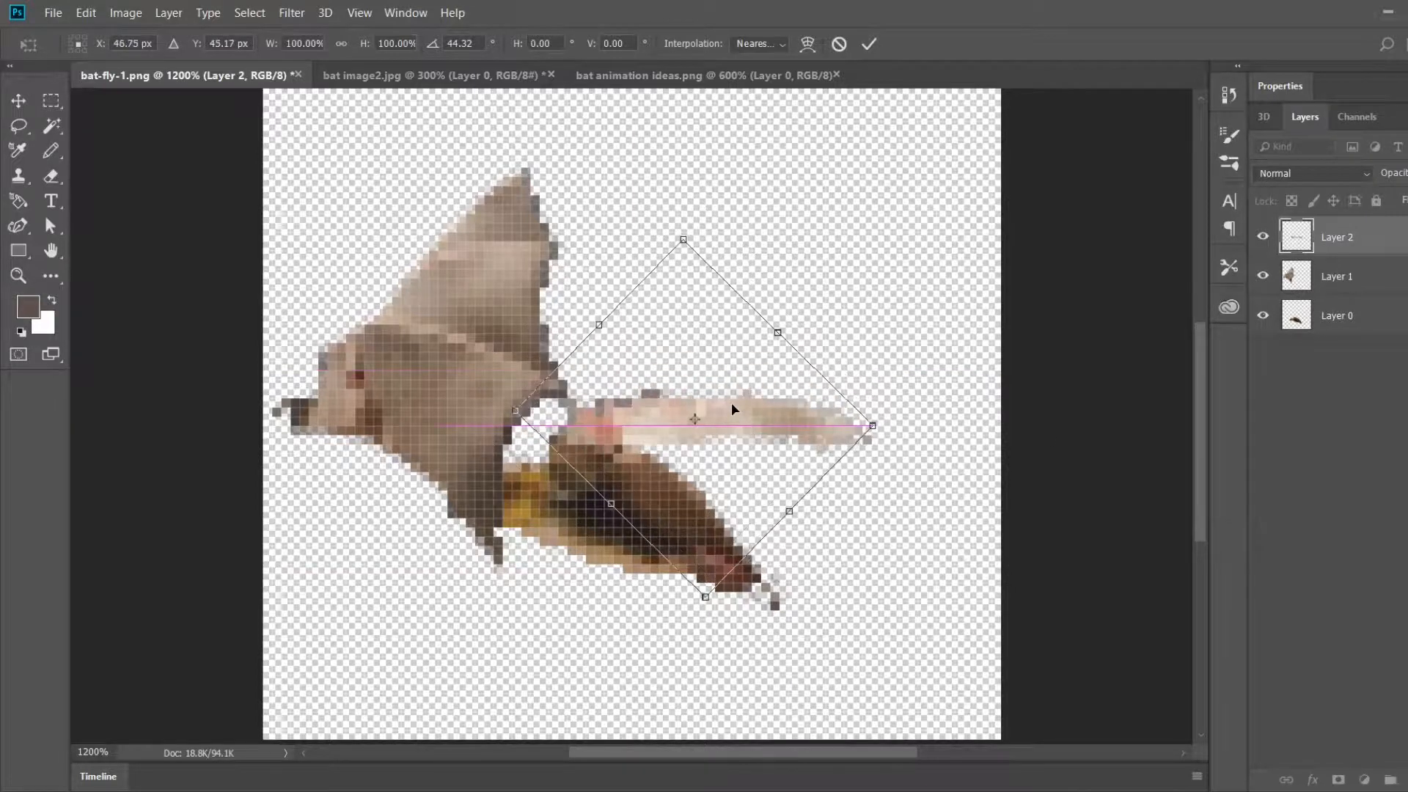
{"action": "left_click_drag", "start_coordinate": [919, 423], "coordinate": [923, 415]}
{"action": "left_click_drag", "start_coordinate": [708, 422], "coordinate": [727, 397]}
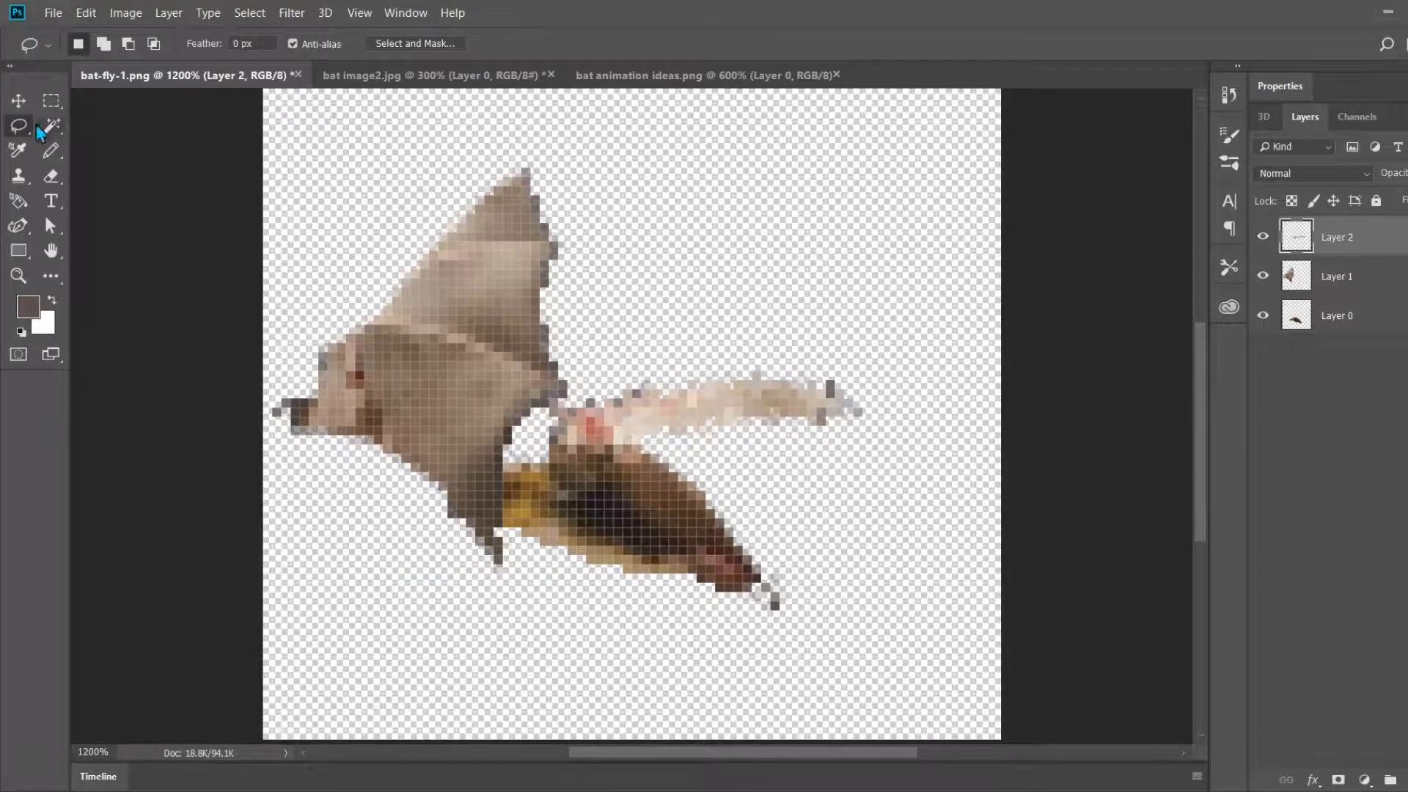
Step: Move the remaining wing membrane up and left away from the body and bring up the bat animation ideas.png reference
{"action": "left_click", "coordinate": [18, 100]}
{"action": "left_click_drag", "start_coordinate": [469, 345], "coordinate": [403, 223]}
{"action": "left_click", "coordinate": [695, 79]}
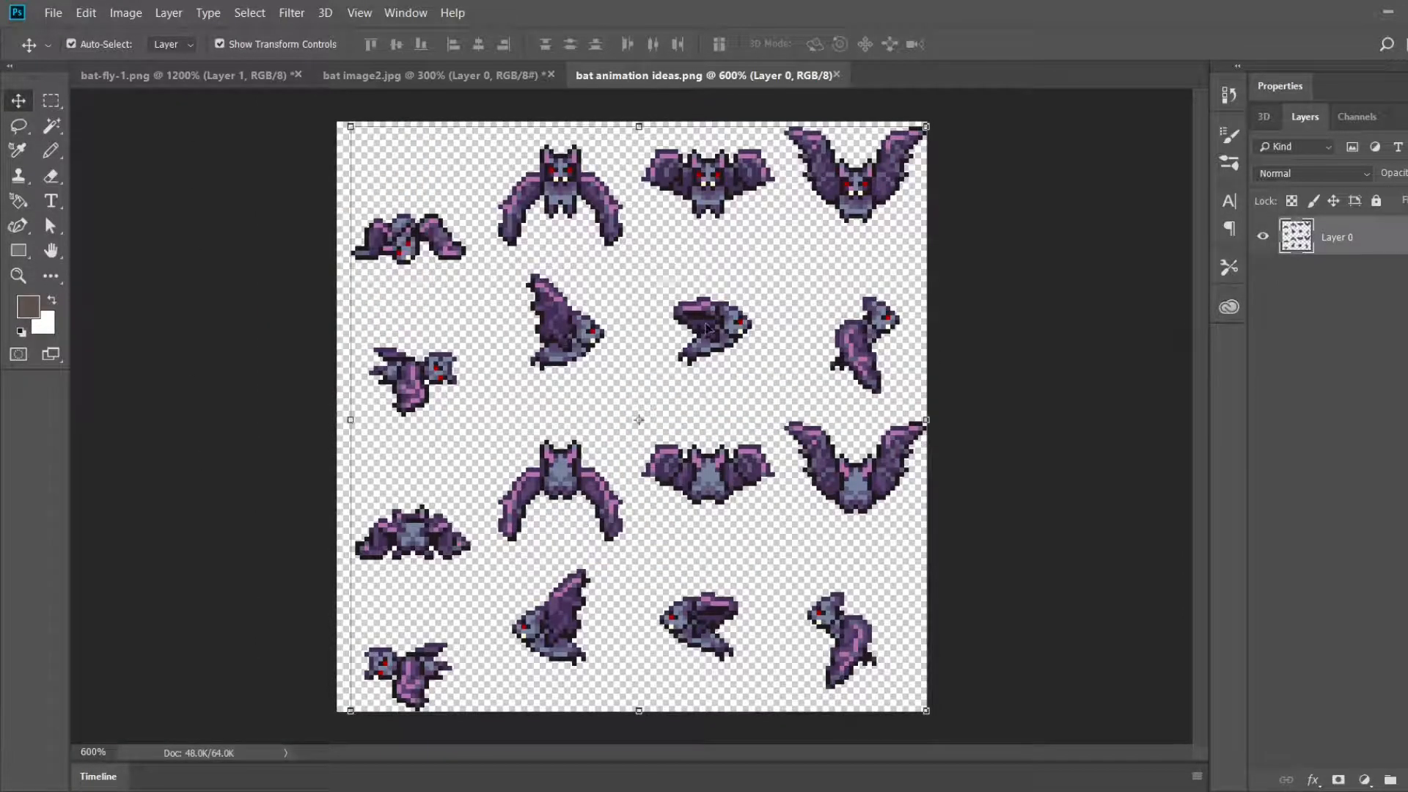
Step: Return to bat-fly-1.png and block in a white folded membrane on Layer 1 beneath the leading-edge strip, using a 1 px Pencil
{"action": "left_click", "coordinate": [164, 74]}
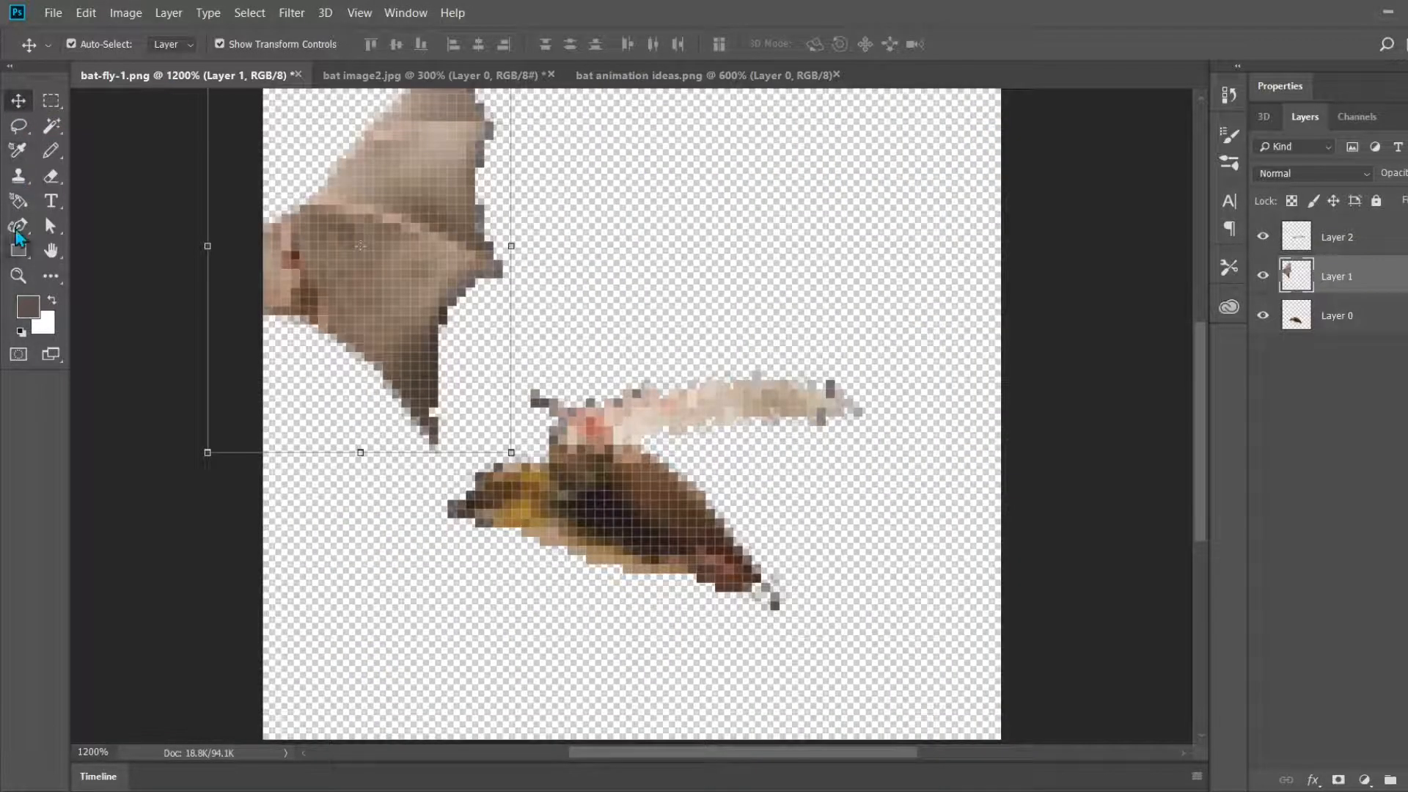
{"action": "left_click", "coordinate": [57, 154]}
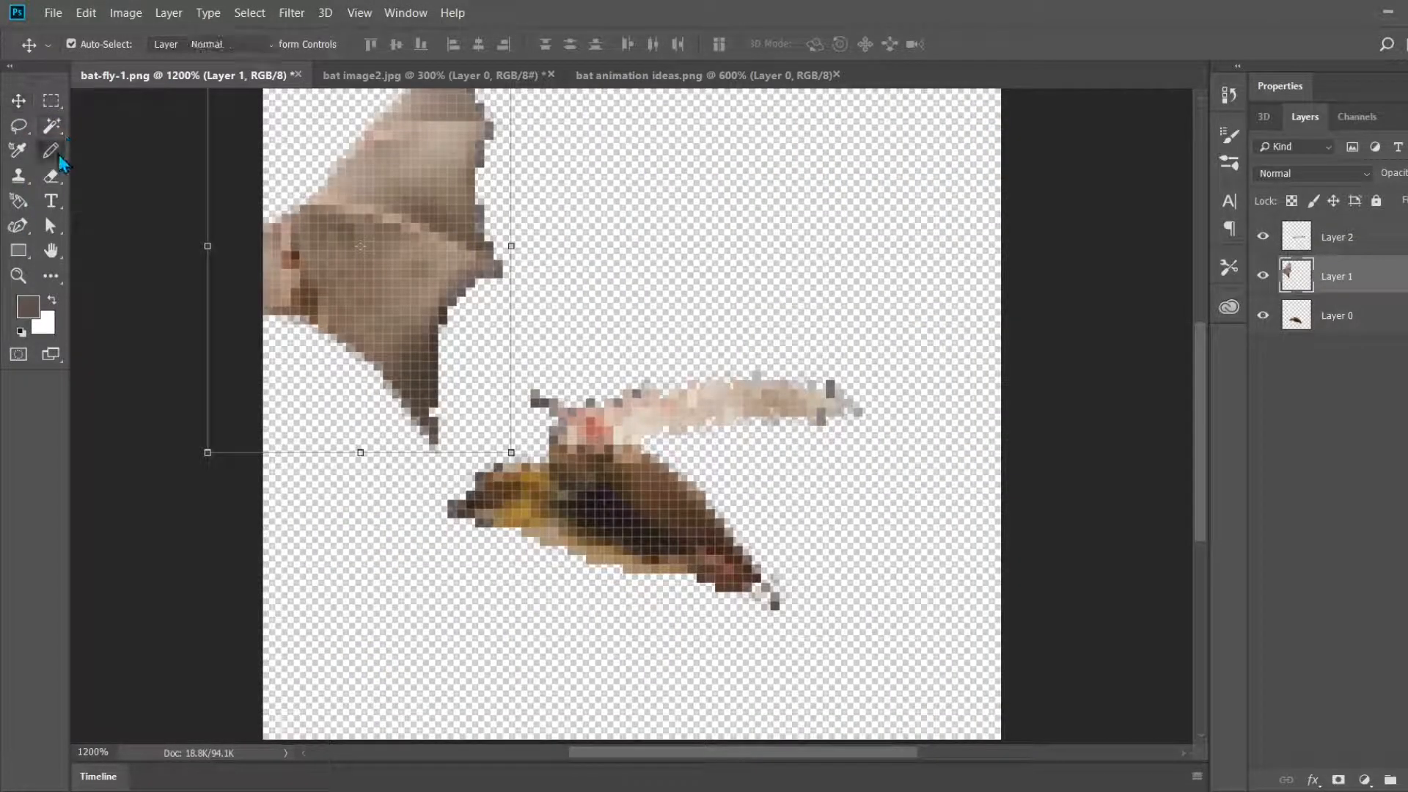
{"action": "left_click", "coordinate": [25, 317]}
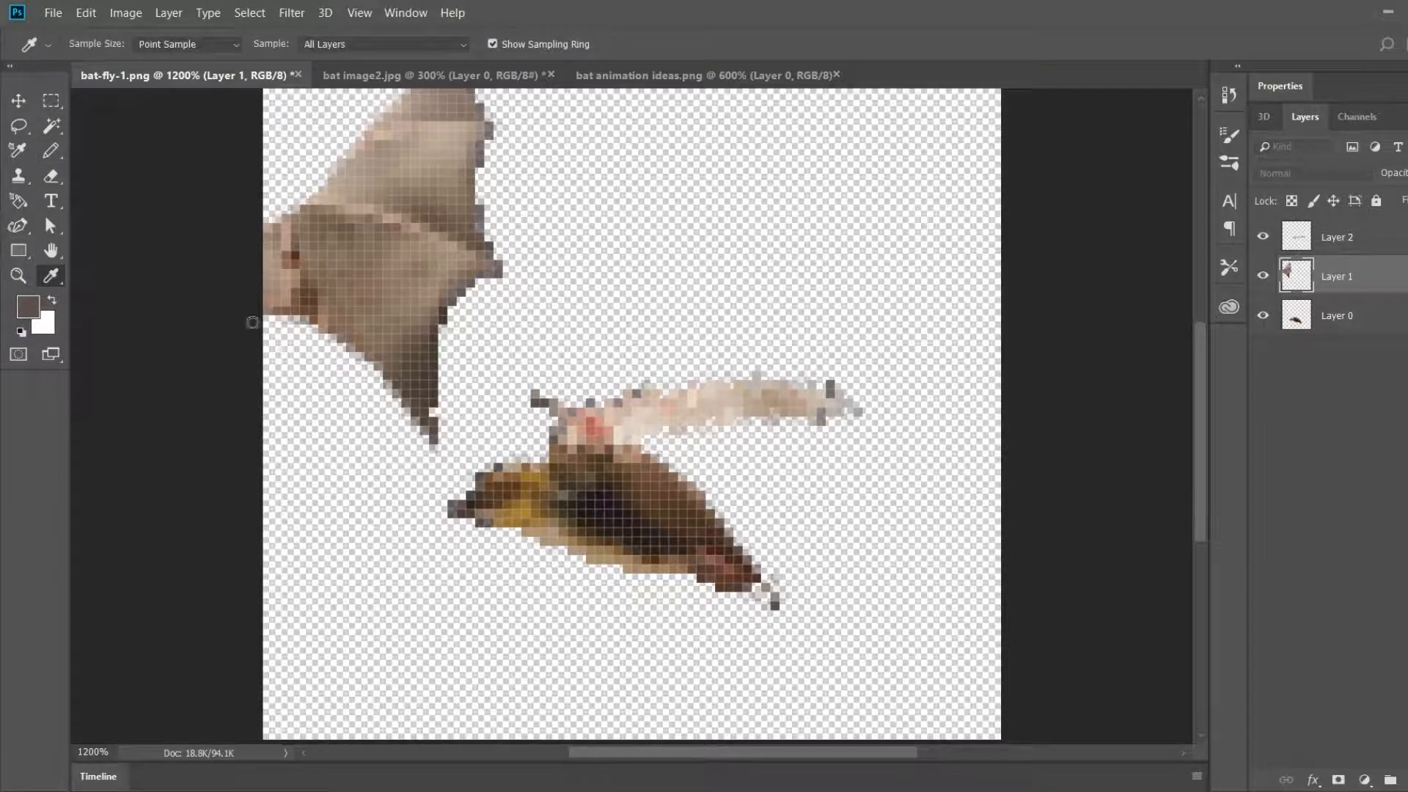
{"action": "left_click_drag", "start_coordinate": [44, 179], "coordinate": [4, 91]}
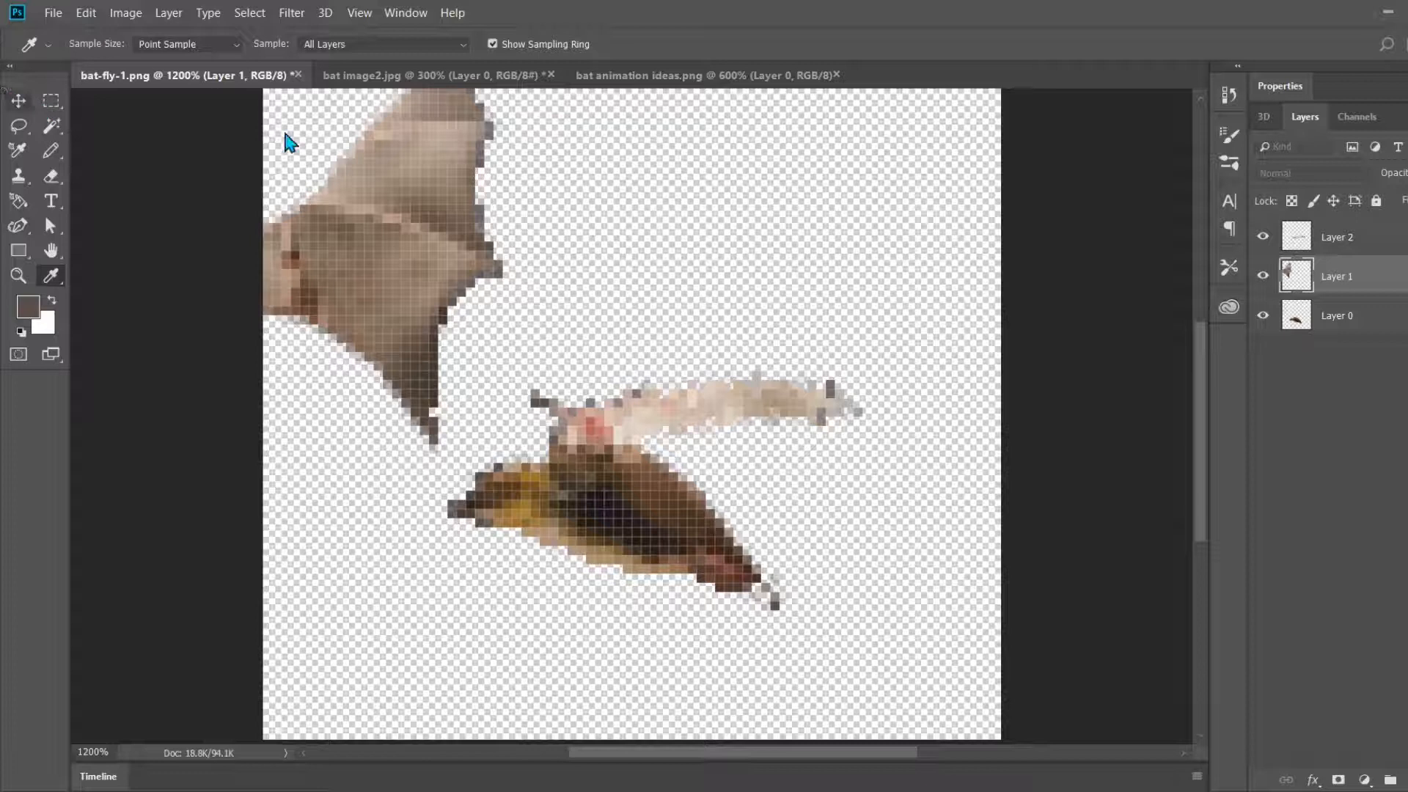
{"action": "left_click", "coordinate": [451, 170]}
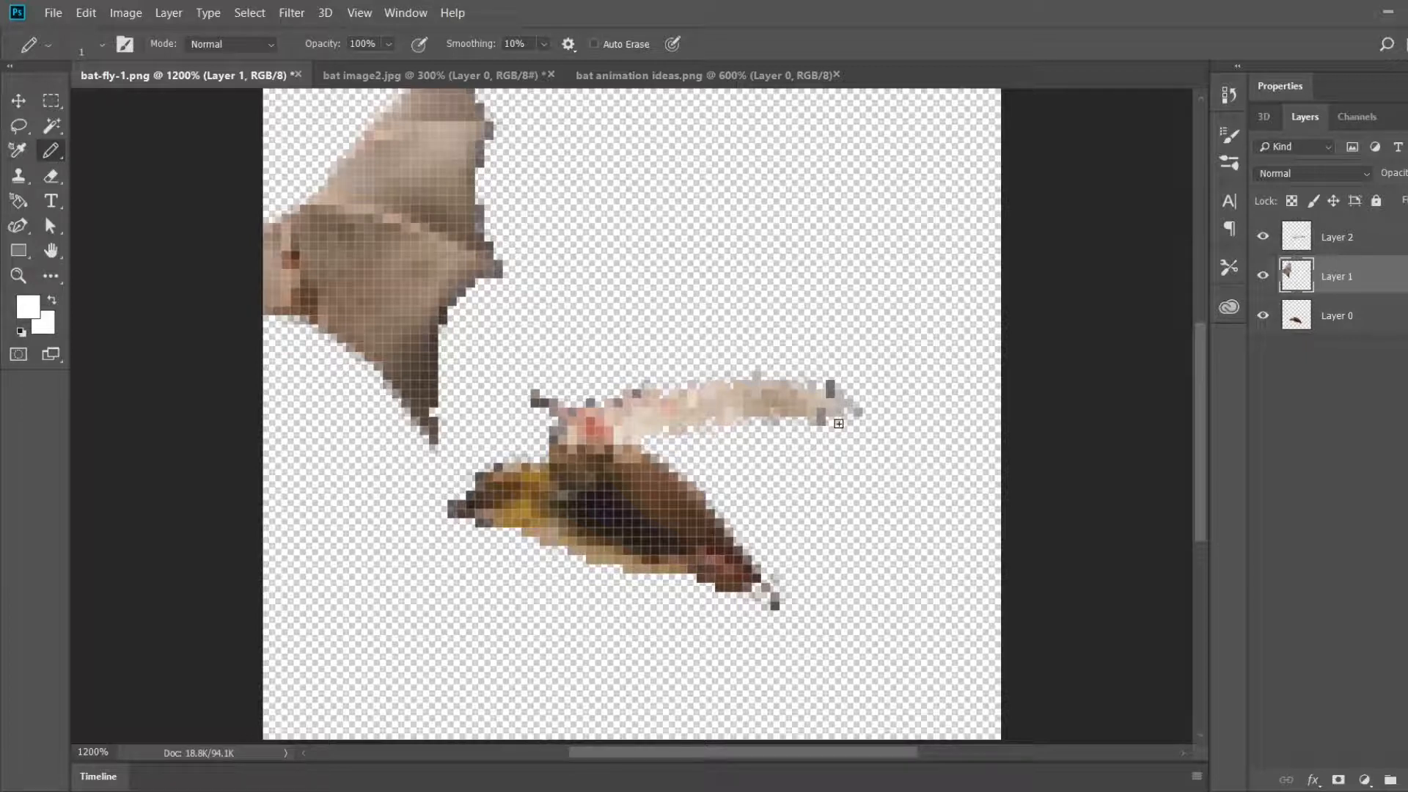
{"action": "left_click_drag", "start_coordinate": [838, 424], "coordinate": [706, 477]}
{"action": "mouse_move", "coordinate": [598, 458]}
{"action": "left_mouse_down"}
{"action": "mouse_move", "coordinate": [640, 488]}
{"action": "mouse_move", "coordinate": [759, 467]}
{"action": "mouse_move", "coordinate": [864, 421]}
{"action": "mouse_move", "coordinate": [839, 431]}
{"action": "left_mouse_up"}
{"action": "key", "text": "ctrl+z"}
{"action": "mouse_move", "coordinate": [697, 483]}
{"action": "left_mouse_down"}
{"action": "mouse_move", "coordinate": [693, 442]}
{"action": "mouse_move", "coordinate": [782, 447]}
{"action": "mouse_move", "coordinate": [729, 442]}
{"action": "mouse_move", "coordinate": [784, 424]}
{"action": "left_mouse_up"}
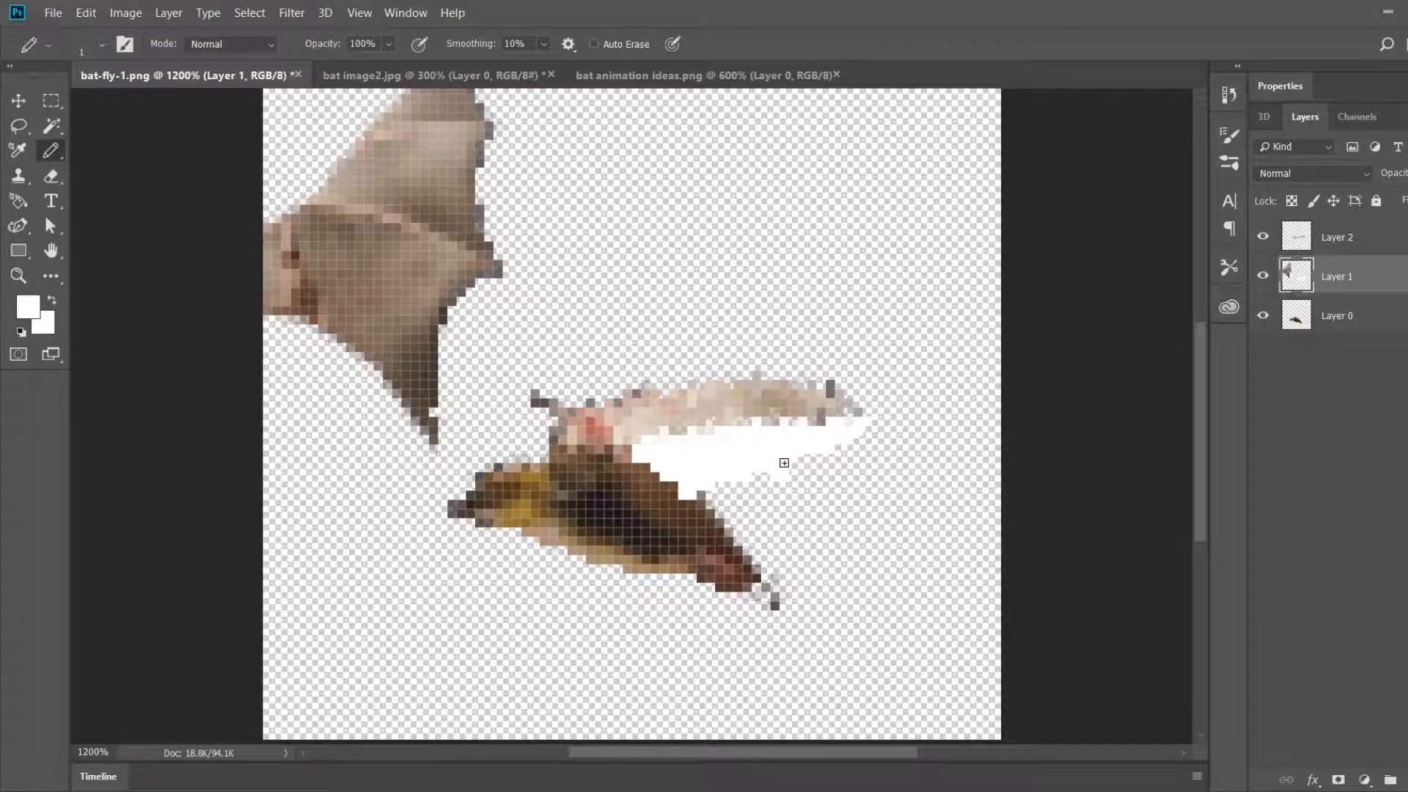
Step: Sample brown from the sprite and repaint the bat's back edge where the white membrane overlaps it
{"action": "left_click", "coordinate": [50, 276]}
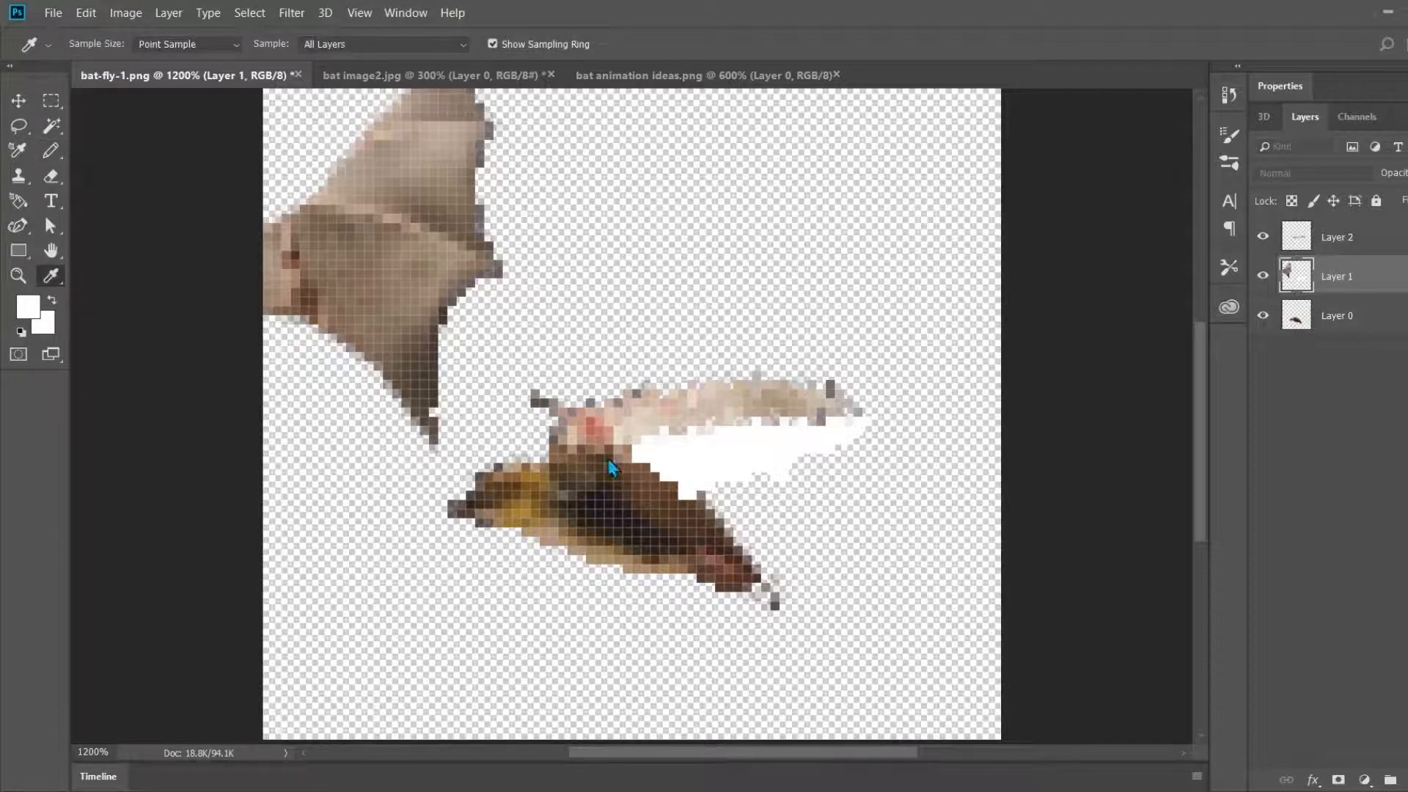
{"action": "left_click", "coordinate": [426, 405]}
{"action": "left_click", "coordinate": [672, 590]}
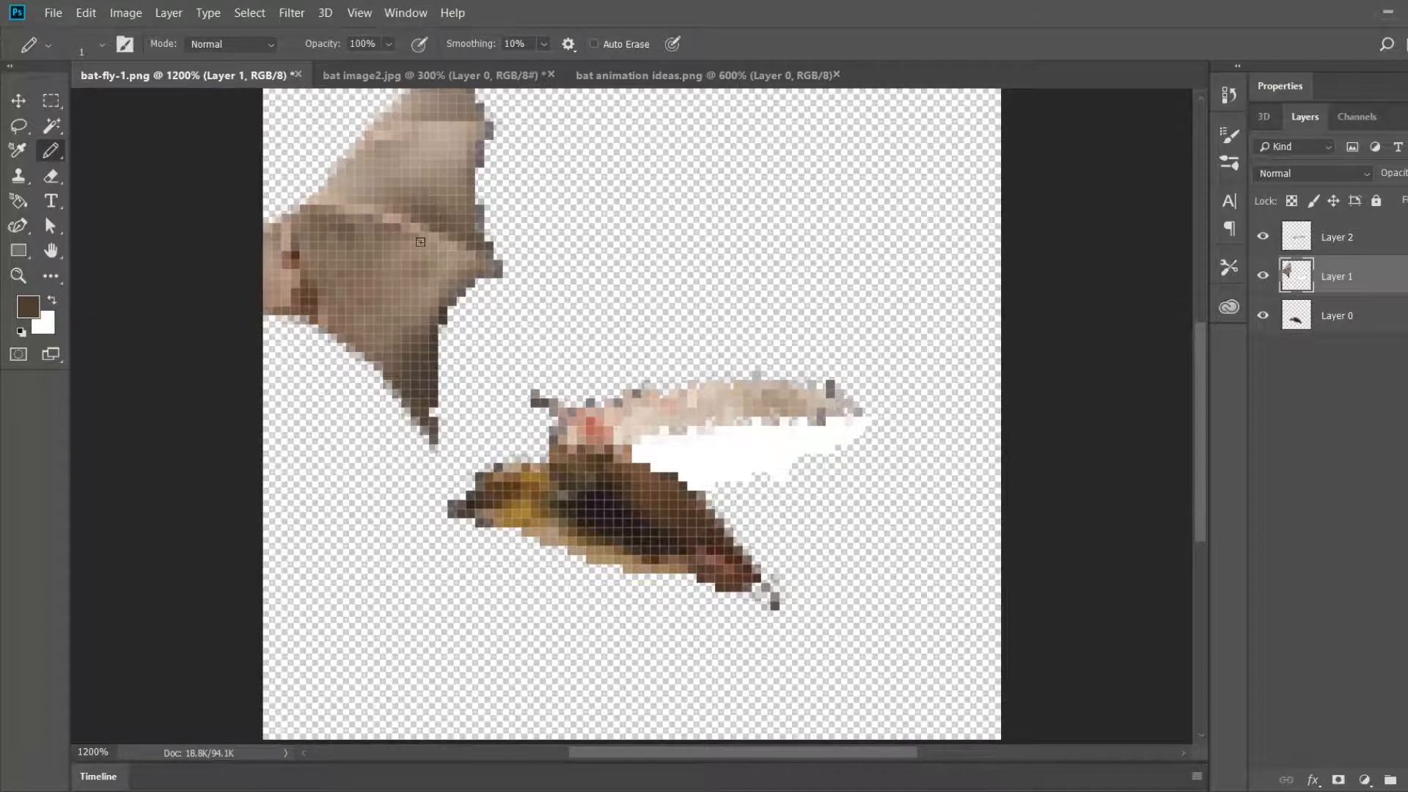
{"action": "scroll", "coordinate": [228, 298], "scroll_direction": "up", "scroll_amount": 2}
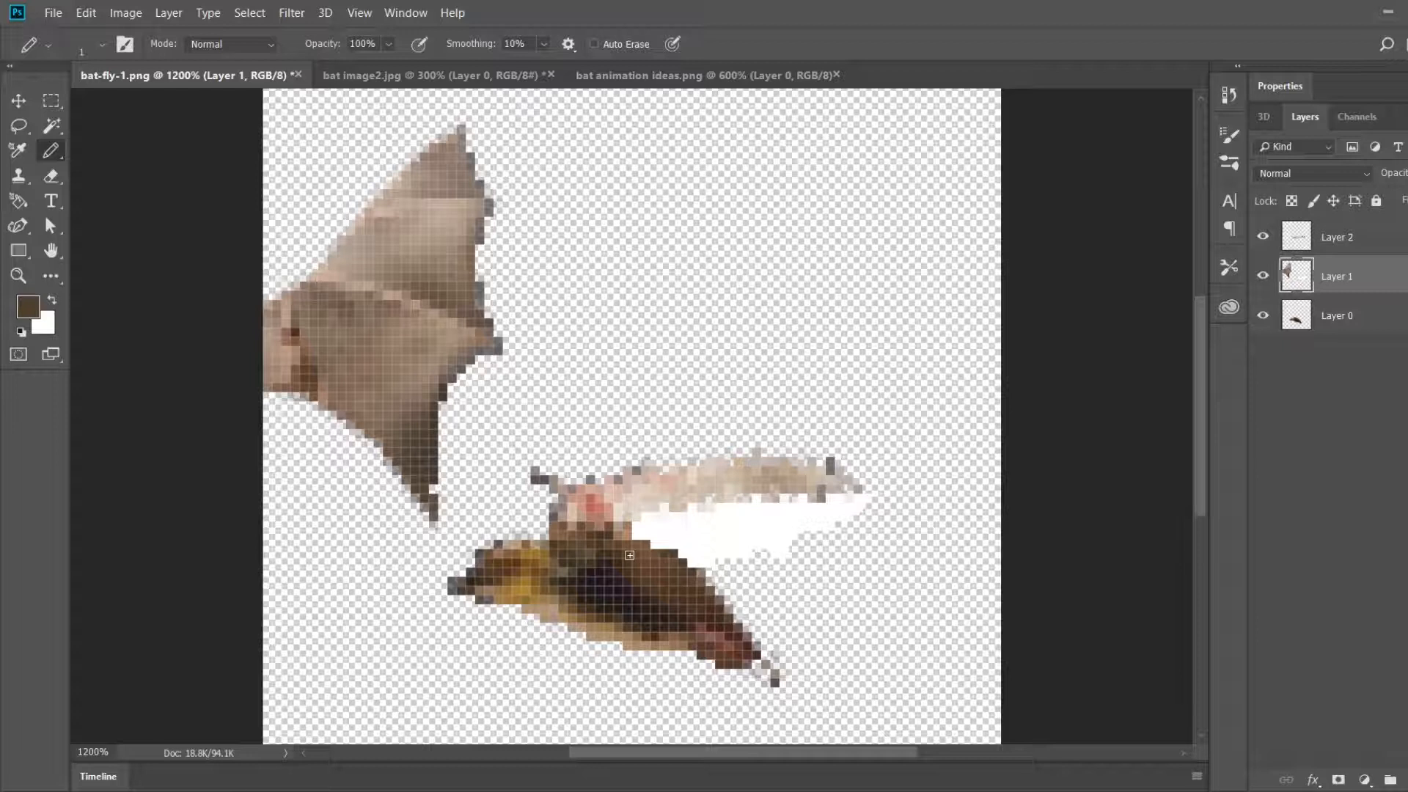
{"action": "scroll", "coordinate": [629, 556], "scroll_direction": "down", "scroll_amount": 1}
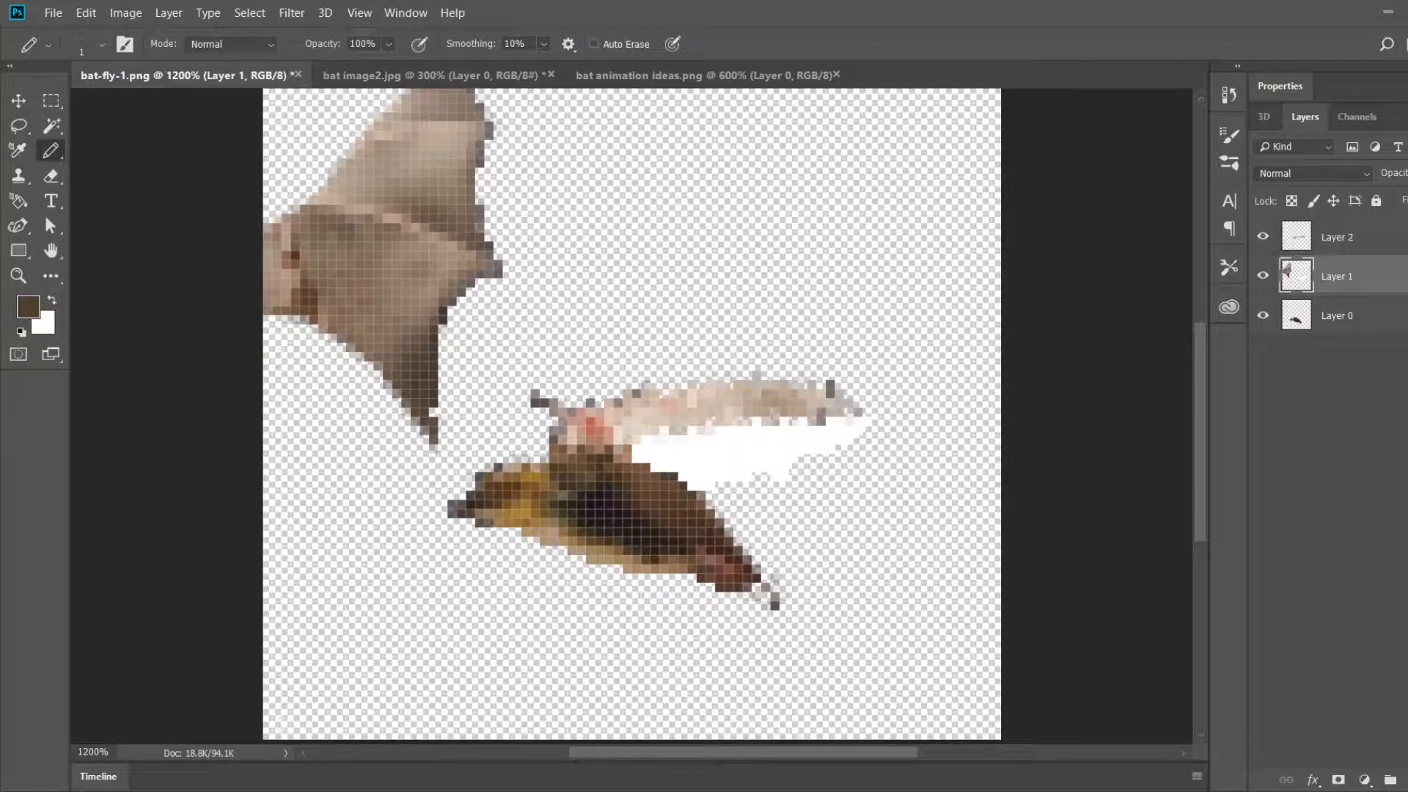
Step: Paint sampled dark brown pixels along the white membrane's lower edge where it meets the bat's back
{"action": "left_click", "coordinate": [660, 476], "text": "alt"}
{"action": "mouse_move", "coordinate": [663, 468]}
{"action": "left_mouse_down"}
{"action": "mouse_move", "coordinate": [701, 459]}
{"action": "mouse_move", "coordinate": [719, 476]}
{"action": "mouse_move", "coordinate": [710, 485]}
{"action": "mouse_move", "coordinate": [691, 477]}
{"action": "mouse_move", "coordinate": [710, 450]}
{"action": "mouse_move", "coordinate": [745, 475]}
{"action": "mouse_move", "coordinate": [728, 476]}
{"action": "left_mouse_up"}
{"action": "left_click", "coordinate": [682, 487], "text": "alt"}
{"action": "left_click", "coordinate": [669, 470], "text": "alt"}
{"action": "left_click", "coordinate": [29, 301]}
{"action": "key", "text": "Return"}
{"action": "left_click", "coordinate": [29, 306]}
{"action": "key", "text": "Return"}
{"action": "left_click", "coordinate": [29, 311]}
{"action": "key", "text": "Return"}
{"action": "left_click", "coordinate": [682, 472]}
Step: Check bat animation ideas.png, return to bat-fly-1.png and extend the membrane's lower-edge shadow with brown sampled from the old wing's trailing edge
{"action": "left_click", "coordinate": [29, 307]}
{"action": "key", "text": "Return"}
{"action": "left_click", "coordinate": [674, 78]}
{"action": "left_click", "coordinate": [183, 75]}
{"action": "left_click", "coordinate": [29, 308]}
{"action": "left_click", "coordinate": [432, 330]}
{"action": "key", "text": "Return"}
{"action": "left_click", "coordinate": [729, 468]}
Step: Shade the folded membrane's outer tip and the underside of the strip with dark browns sampled from the old wing's edge
{"action": "left_click", "coordinate": [29, 307]}
{"action": "left_click", "coordinate": [441, 325]}
{"action": "key", "text": "Return"}
{"action": "left_click", "coordinate": [30, 316]}
{"action": "left_click", "coordinate": [500, 277]}
{"action": "key", "text": "Return"}
{"action": "mouse_move", "coordinate": [830, 421]}
{"action": "left_mouse_down"}
{"action": "mouse_move", "coordinate": [868, 422]}
{"action": "mouse_move", "coordinate": [763, 429]}
{"action": "left_mouse_up"}
{"action": "left_click", "coordinate": [867, 430]}
Step: Shade the membrane between its tip and middle, and touch up its inner end, with mid browns sampled from the old wing's folds
{"action": "left_click", "coordinate": [30, 309]}
{"action": "left_click", "coordinate": [441, 223]}
{"action": "key", "text": "Return"}
{"action": "left_click", "coordinate": [31, 306]}
{"action": "mouse_move", "coordinate": [812, 433]}
{"action": "left_mouse_down"}
{"action": "mouse_move", "coordinate": [749, 432]}
{"action": "mouse_move", "coordinate": [848, 439]}
{"action": "mouse_move", "coordinate": [792, 454]}
{"action": "mouse_move", "coordinate": [744, 422]}
{"action": "mouse_move", "coordinate": [714, 468]}
{"action": "mouse_move", "coordinate": [790, 472]}
{"action": "mouse_move", "coordinate": [738, 433]}
{"action": "mouse_move", "coordinate": [773, 460]}
{"action": "mouse_move", "coordinate": [705, 432]}
{"action": "mouse_move", "coordinate": [757, 467]}
{"action": "left_mouse_up"}
{"action": "left_click", "coordinate": [423, 212]}
{"action": "key", "text": "Return"}
{"action": "left_click", "coordinate": [31, 308]}
{"action": "left_click", "coordinate": [433, 220]}
{"action": "key", "text": "Return"}
{"action": "left_click", "coordinate": [27, 314]}
{"action": "left_click", "coordinate": [647, 442]}
Step: Fill the centre of the folded membrane with progressively lighter tans sampled from the old wing's upper panel
{"action": "left_click", "coordinate": [29, 307]}
{"action": "left_click", "coordinate": [459, 209]}
{"action": "key", "text": "Return"}
{"action": "left_click", "coordinate": [793, 450]}
{"action": "left_click", "coordinate": [757, 439]}
{"action": "left_click", "coordinate": [747, 422]}
{"action": "left_click", "coordinate": [28, 307]}
{"action": "left_click", "coordinate": [454, 193], "text": "alt"}
{"action": "left_click", "coordinate": [784, 458]}
{"action": "left_click", "coordinate": [739, 431]}
{"action": "left_click", "coordinate": [459, 179], "text": "alt"}
{"action": "left_click", "coordinate": [776, 468]}
Step: Continue filling the inner half of the membrane towards the body with light beige tones sampled from the old wing
{"action": "left_click", "coordinate": [443, 154], "text": "alt"}
{"action": "left_click", "coordinate": [273, 289], "text": "alt"}
{"action": "left_click", "coordinate": [776, 403], "text": "alt"}
{"action": "left_click", "coordinate": [779, 477]}
{"action": "mouse_move", "coordinate": [738, 458]}
{"action": "left_mouse_down"}
{"action": "mouse_move", "coordinate": [676, 447]}
{"action": "mouse_move", "coordinate": [682, 431]}
{"action": "left_mouse_up"}
{"action": "left_click", "coordinate": [710, 440]}
{"action": "left_click", "coordinate": [411, 154], "text": "alt"}
{"action": "left_click", "coordinate": [673, 440]}
{"action": "left_click", "coordinate": [691, 449]}
{"action": "left_click", "coordinate": [422, 154], "text": "alt"}
{"action": "left_click", "coordinate": [701, 440]}
{"action": "left_click", "coordinate": [433, 157], "text": "alt"}
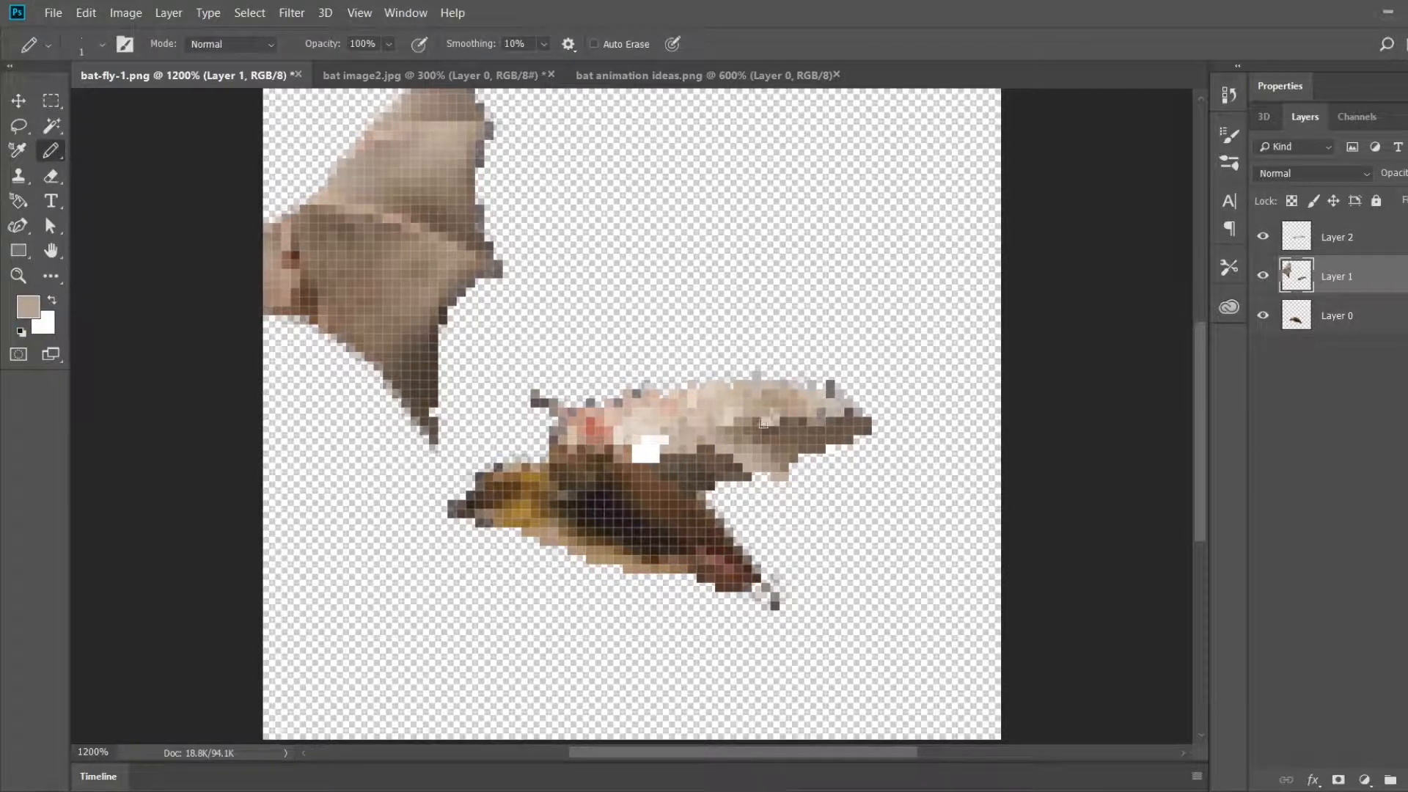
Step: Cover the last white pixels near the wing joint and touch up the membrane with beige sampled from the old wing
{"action": "left_click", "coordinate": [389, 161], "text": "alt"}
{"action": "left_click", "coordinate": [649, 456]}
{"action": "left_click", "coordinate": [383, 151], "text": "alt"}
{"action": "left_click_drag", "start_coordinate": [665, 440], "coordinate": [645, 442]}
{"action": "left_click", "coordinate": [345, 238], "text": "alt"}
{"action": "left_click", "coordinate": [726, 448], "text": "alt"}
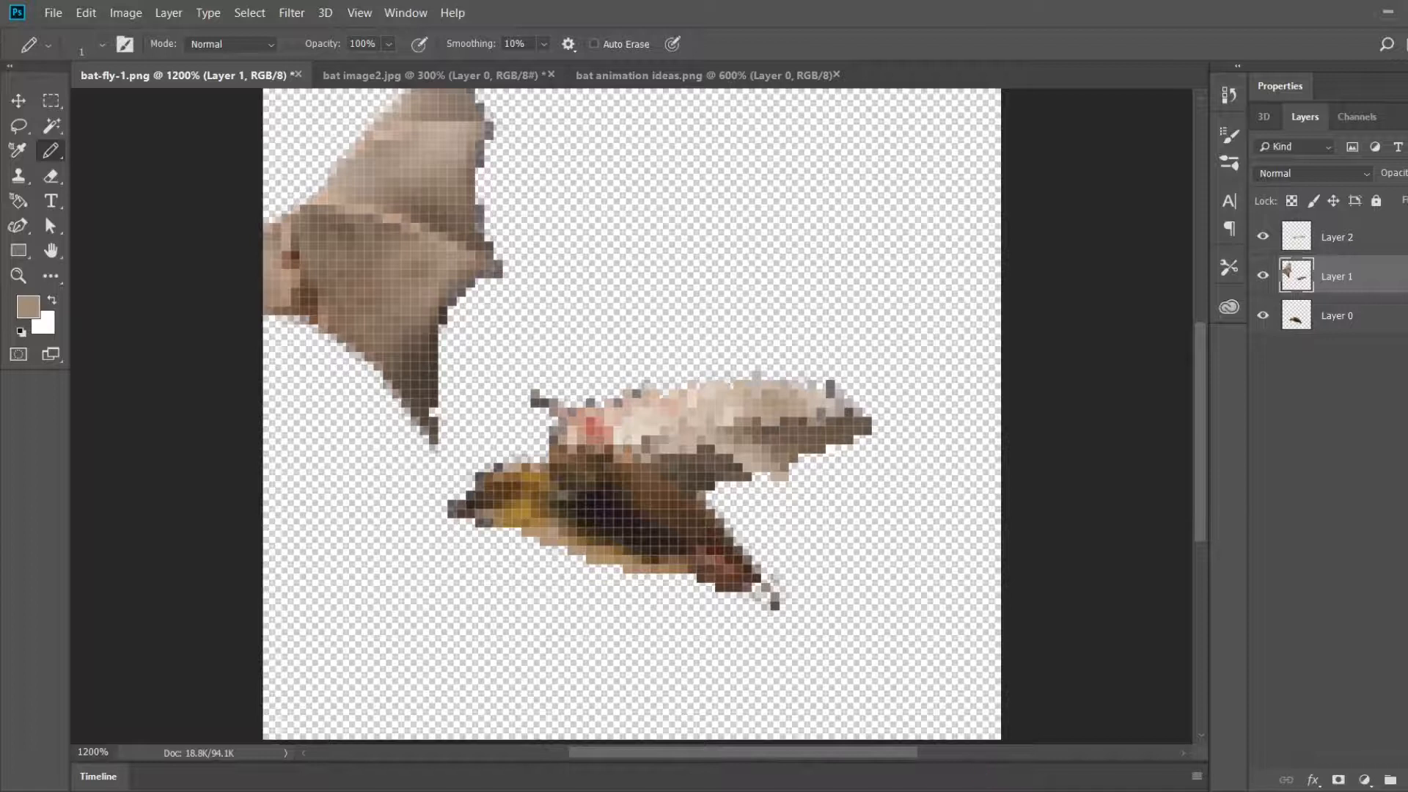
Step: Refine the membrane's lower edge, extend its tip to a point and compare the pose with bat animation ideas.png
{"action": "left_click", "coordinate": [710, 486], "text": "alt"}
{"action": "left_click_drag", "start_coordinate": [701, 496], "coordinate": [765, 477]}
{"action": "left_click_drag", "start_coordinate": [795, 459], "coordinate": [885, 424]}
{"action": "scroll", "coordinate": [871, 435], "scroll_direction": "down", "scroll_amount": 1}
{"action": "key", "text": "ctrl+Tab"}
{"action": "key", "text": "ctrl+shift+Tab"}
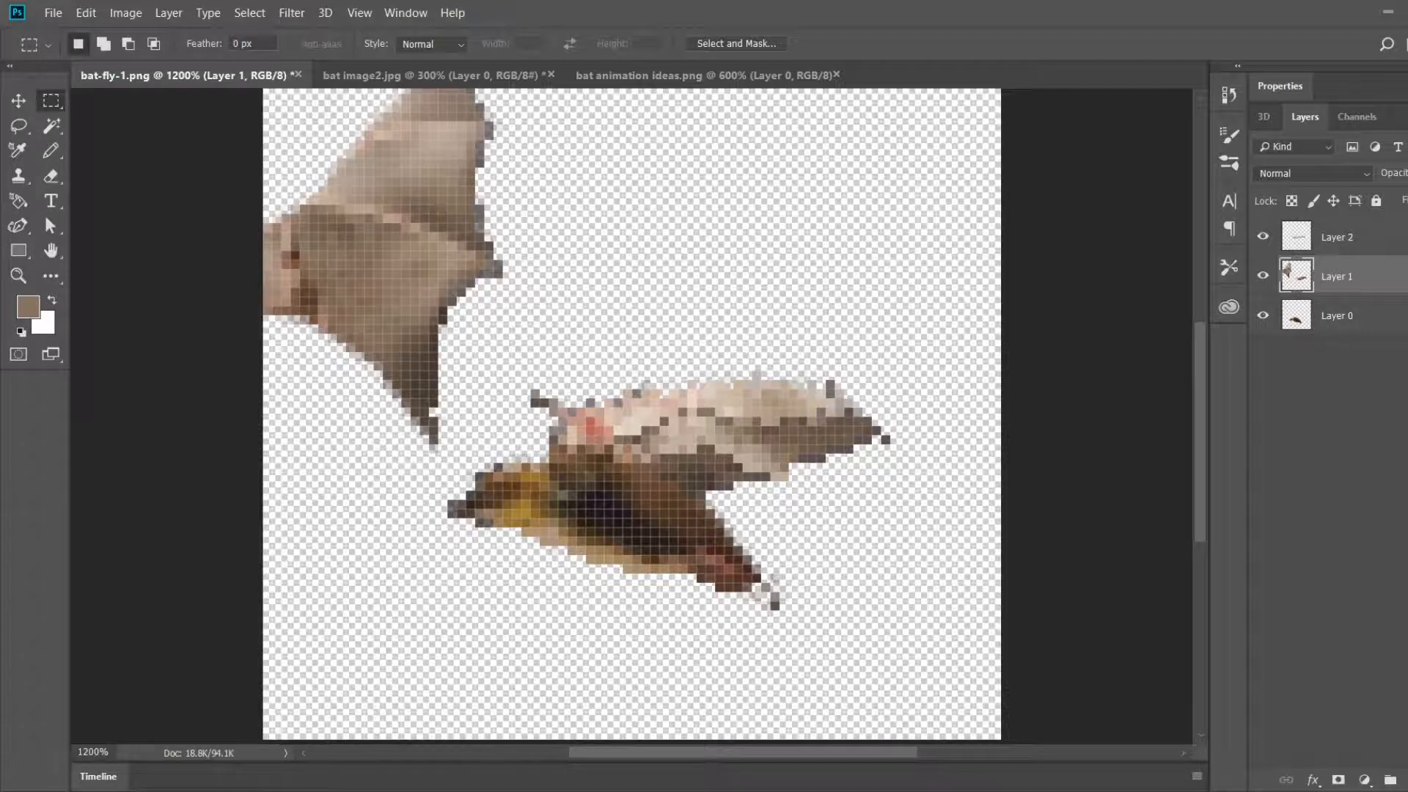
{"action": "left_click", "coordinate": [704, 74]}
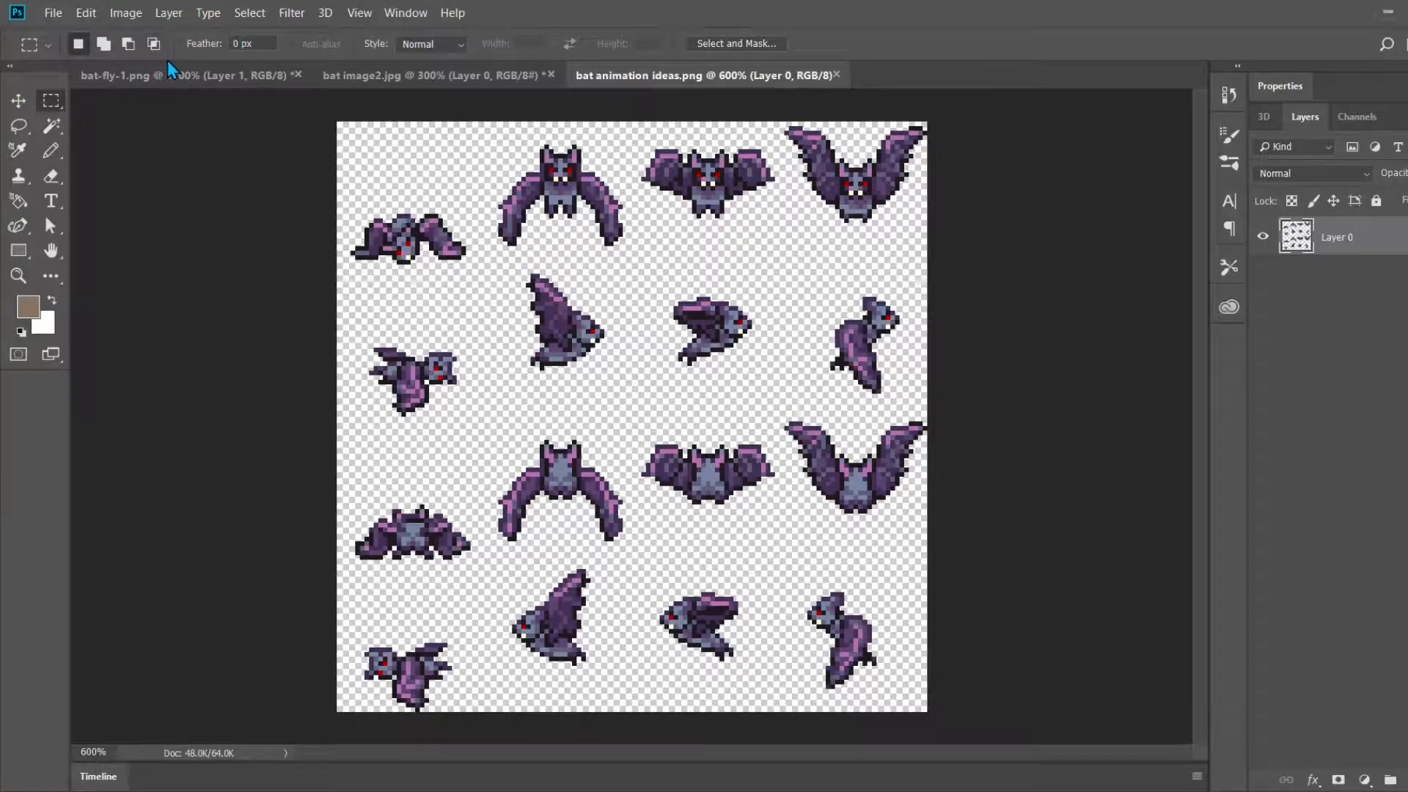
{"action": "left_click", "coordinate": [152, 73]}
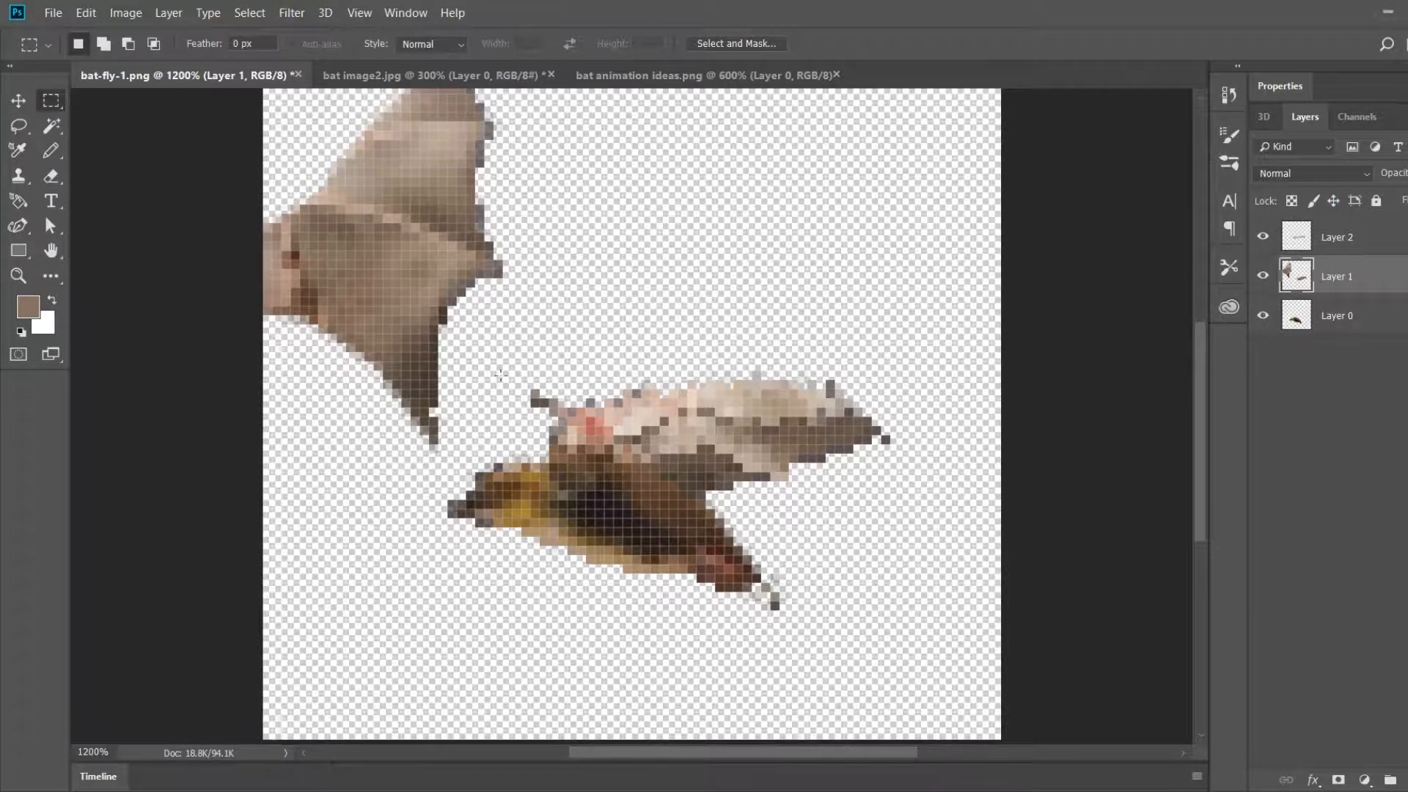
Step: Select the leftover wing membrane in sections with the Rectangular Marquee and delete it from Layer 1
{"action": "scroll", "coordinate": [433, 388], "scroll_direction": "up", "scroll_amount": 2}
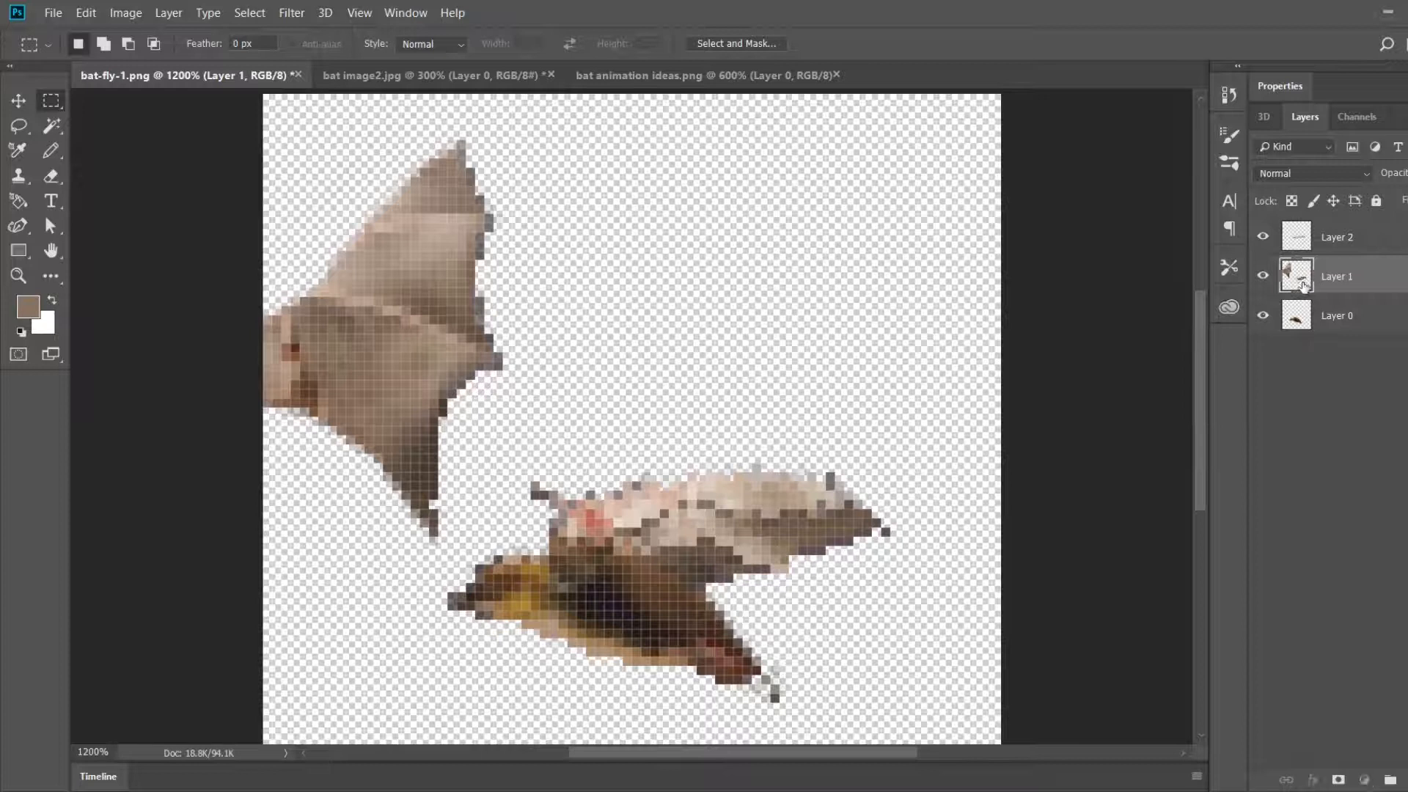
{"action": "left_click_drag", "start_coordinate": [456, 555], "coordinate": [214, 142]}
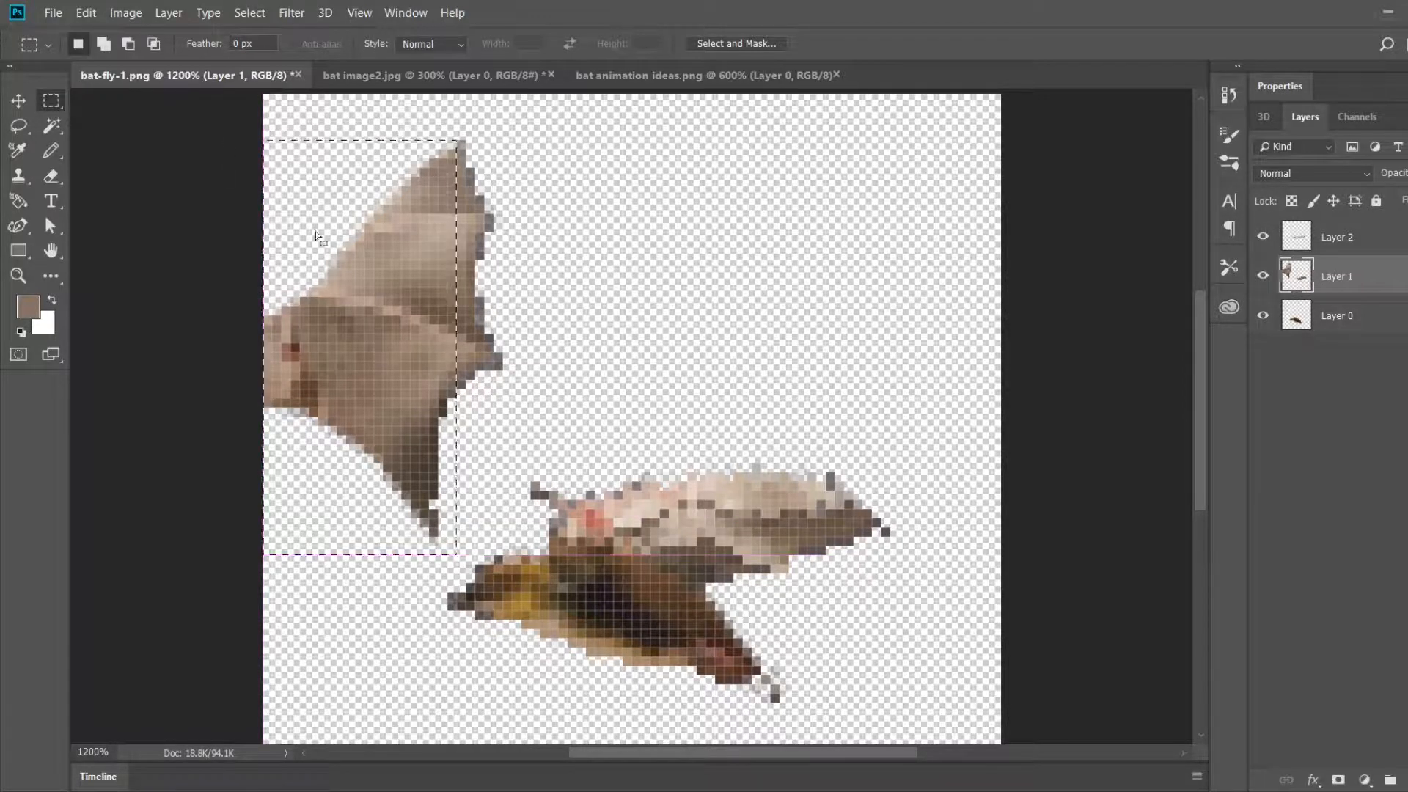
{"action": "key", "text": "Delete"}
{"action": "left_click_drag", "start_coordinate": [548, 379], "coordinate": [411, 142]}
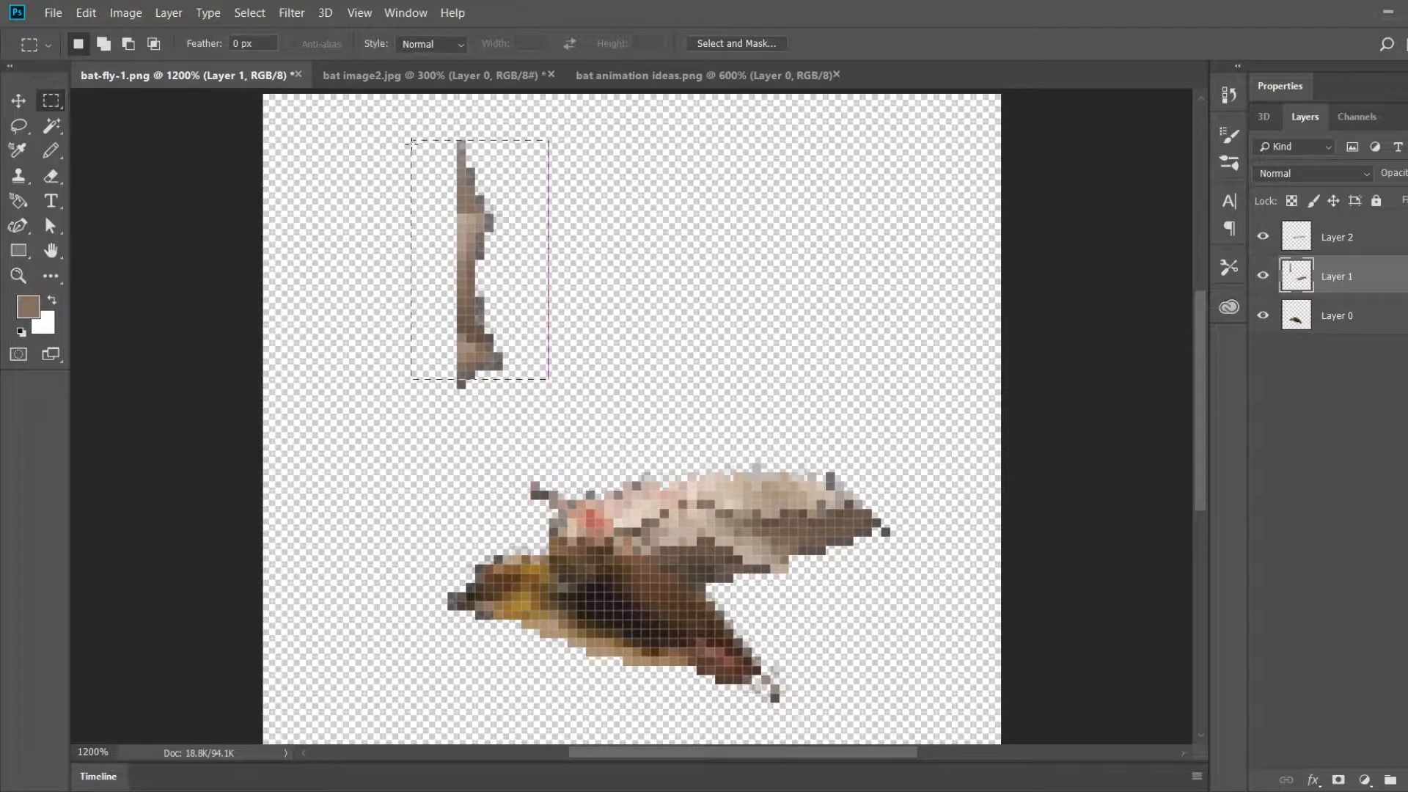
{"action": "key", "text": "Delete"}
{"action": "left_click_drag", "start_coordinate": [490, 406], "coordinate": [431, 356]}
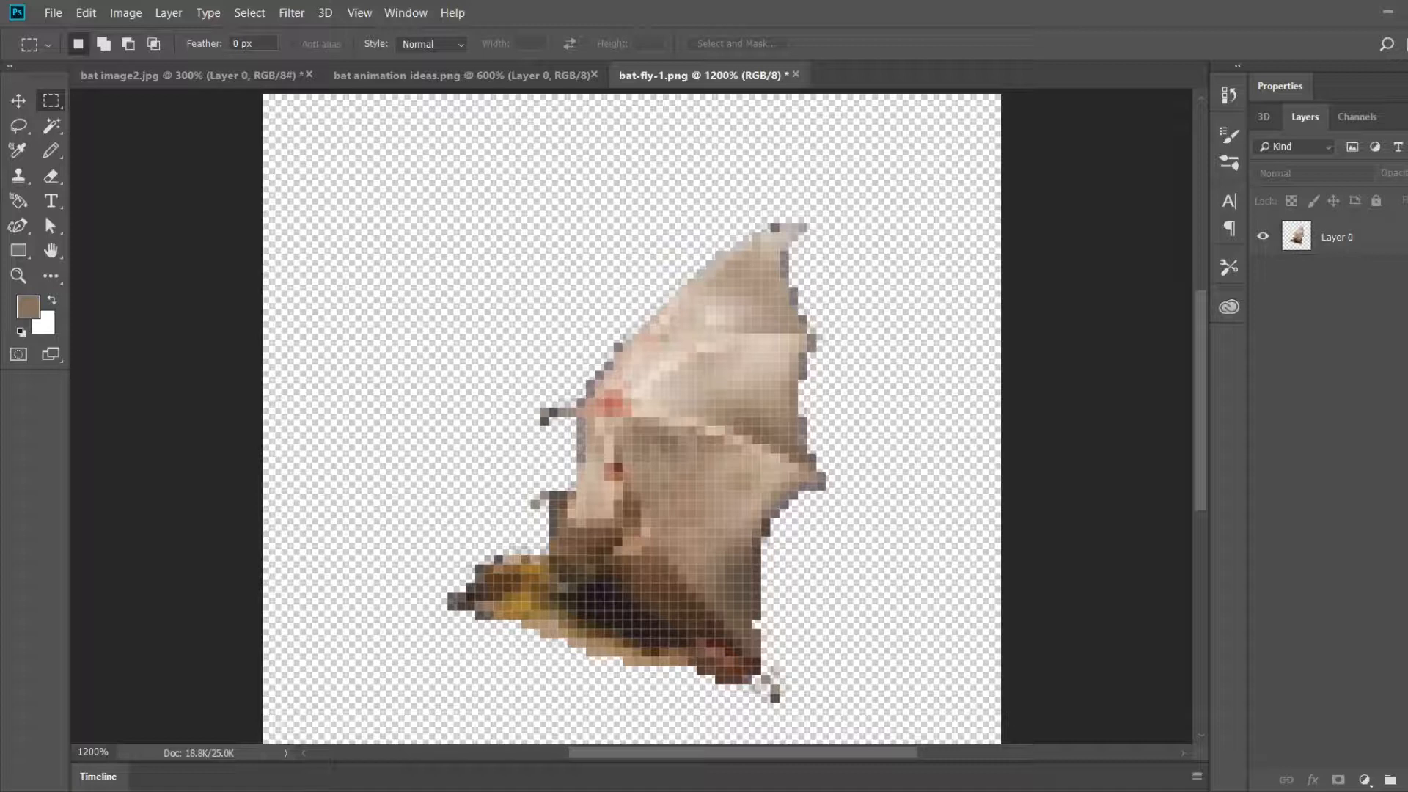
Step: After checking the reference sprites, lasso the whole wing in the fresh bat-fly-1.png, cut it and paste it onto a new layer
{"action": "left_click", "coordinate": [463, 74]}
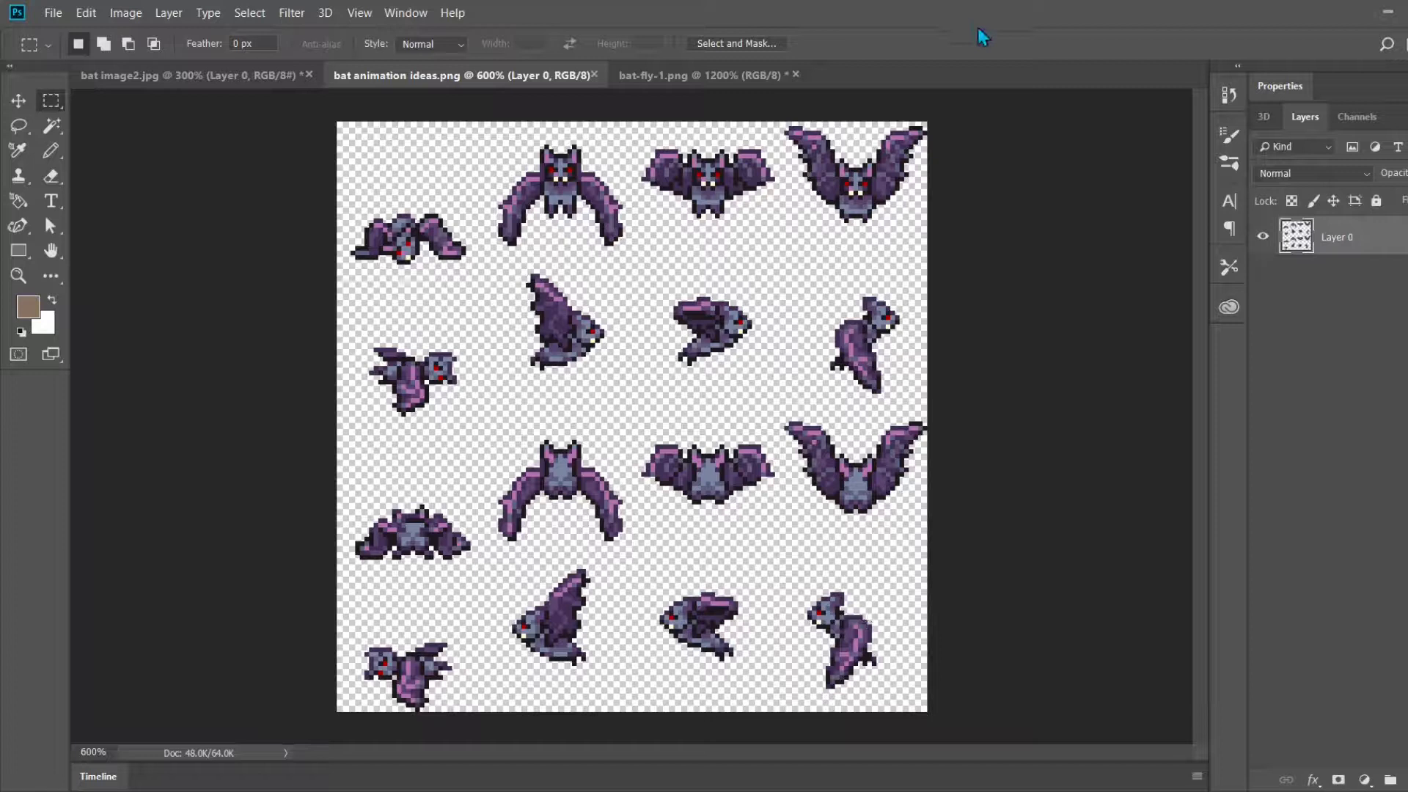
{"action": "left_click", "coordinate": [678, 79]}
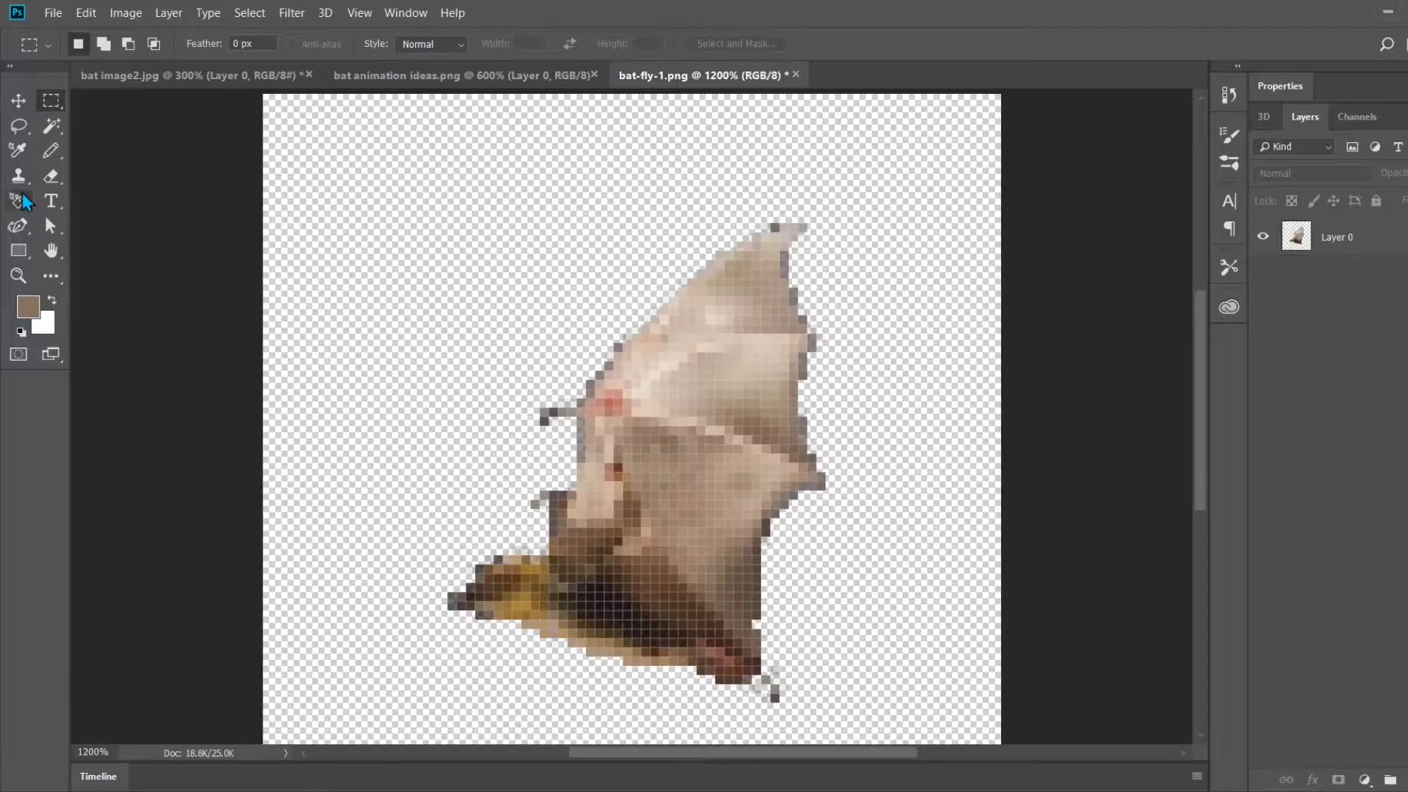
{"action": "left_click", "coordinate": [18, 126]}
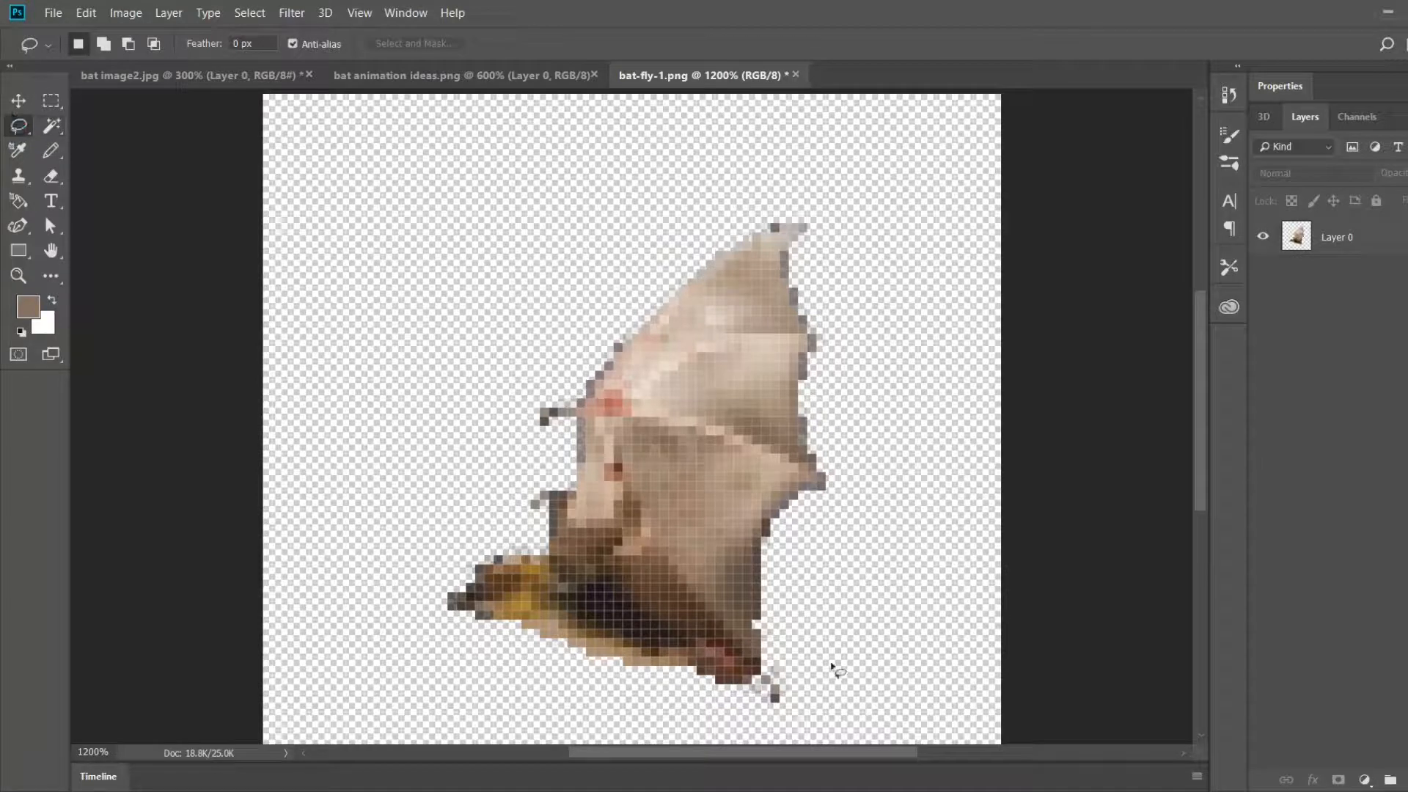
{"action": "mouse_move", "coordinate": [791, 667]}
{"action": "left_mouse_down"}
{"action": "mouse_move", "coordinate": [672, 565]}
{"action": "mouse_move", "coordinate": [612, 546]}
{"action": "left_mouse_up"}
{"action": "mouse_move", "coordinate": [492, 480]}
{"action": "left_mouse_down"}
{"action": "mouse_move", "coordinate": [579, 267]}
{"action": "mouse_move", "coordinate": [737, 208]}
{"action": "mouse_move", "coordinate": [927, 235]}
{"action": "mouse_move", "coordinate": [792, 657]}
{"action": "left_mouse_up"}
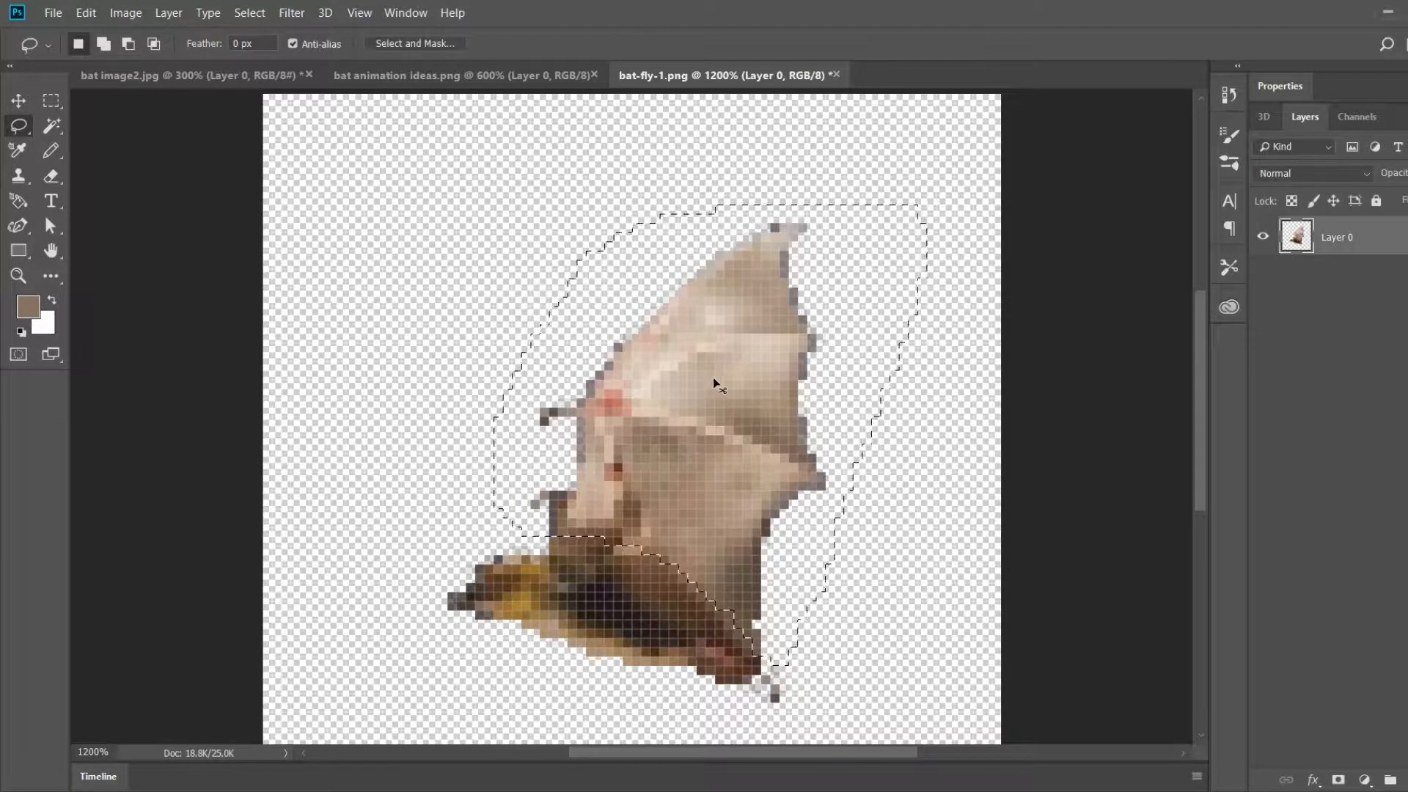
{"action": "key", "text": "Delete"}
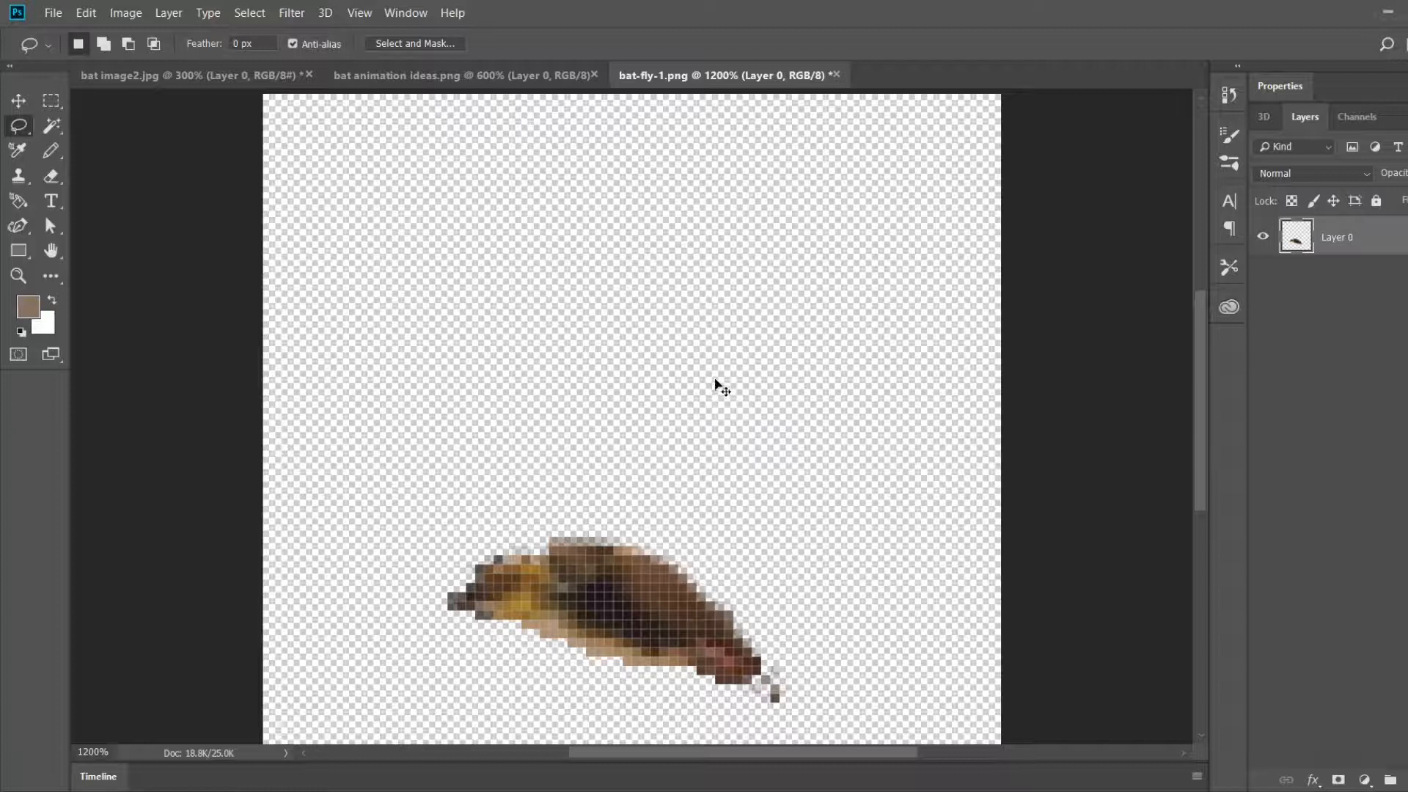
{"action": "key", "text": "ctrl+v"}
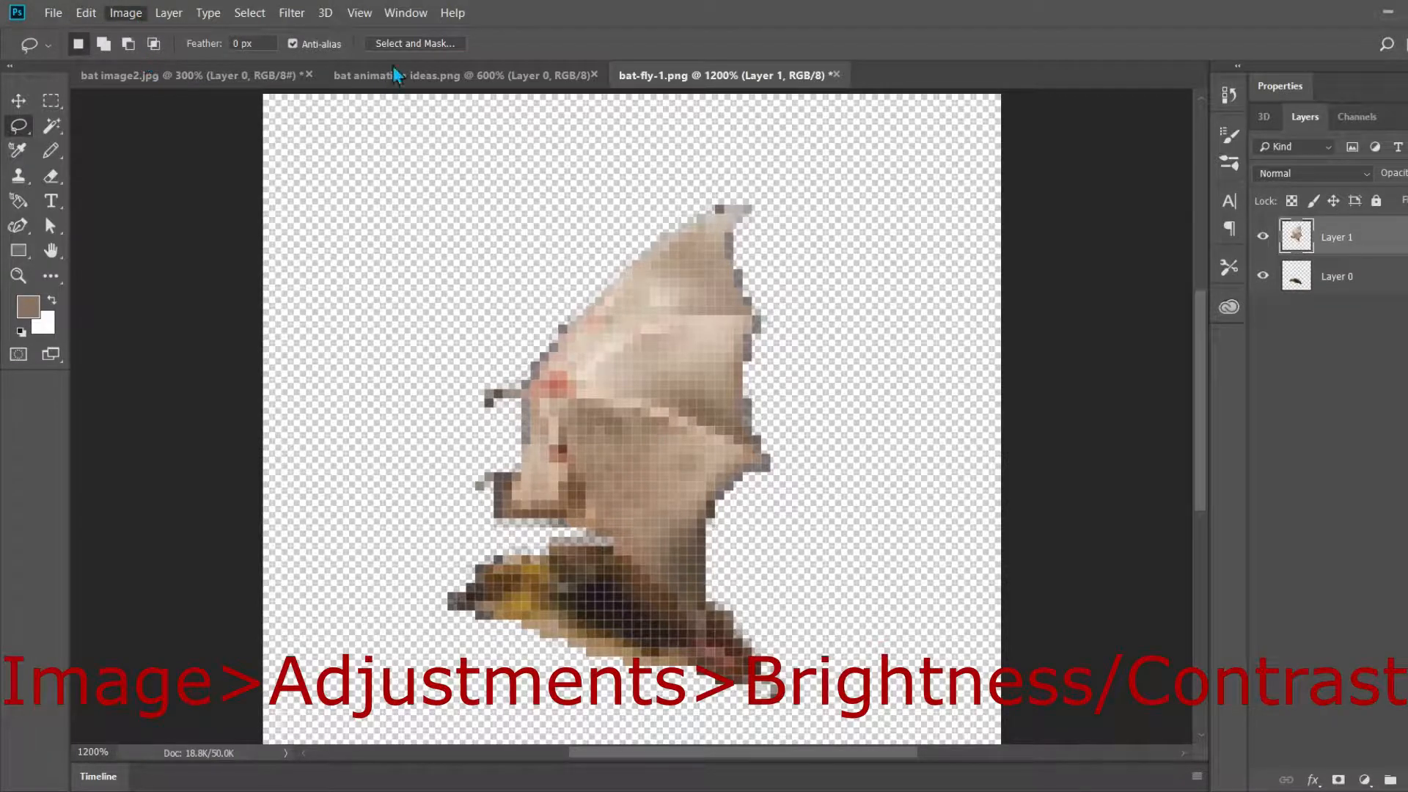
Step: Darken the pasted wing layer with a Brightness/Contrast adjustment
{"action": "key", "text": "i"}
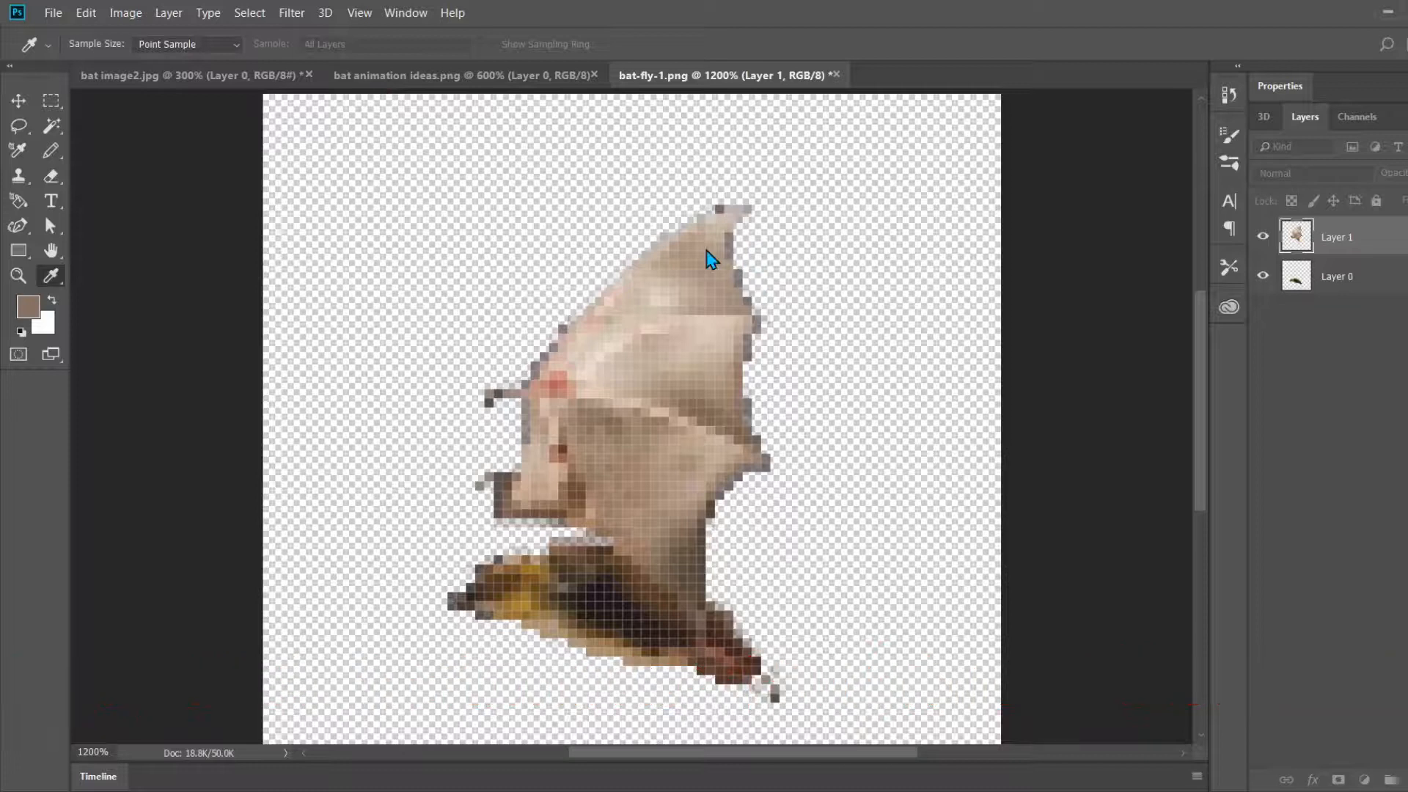
{"action": "left_click_drag", "start_coordinate": [689, 245], "coordinate": [661, 236]}
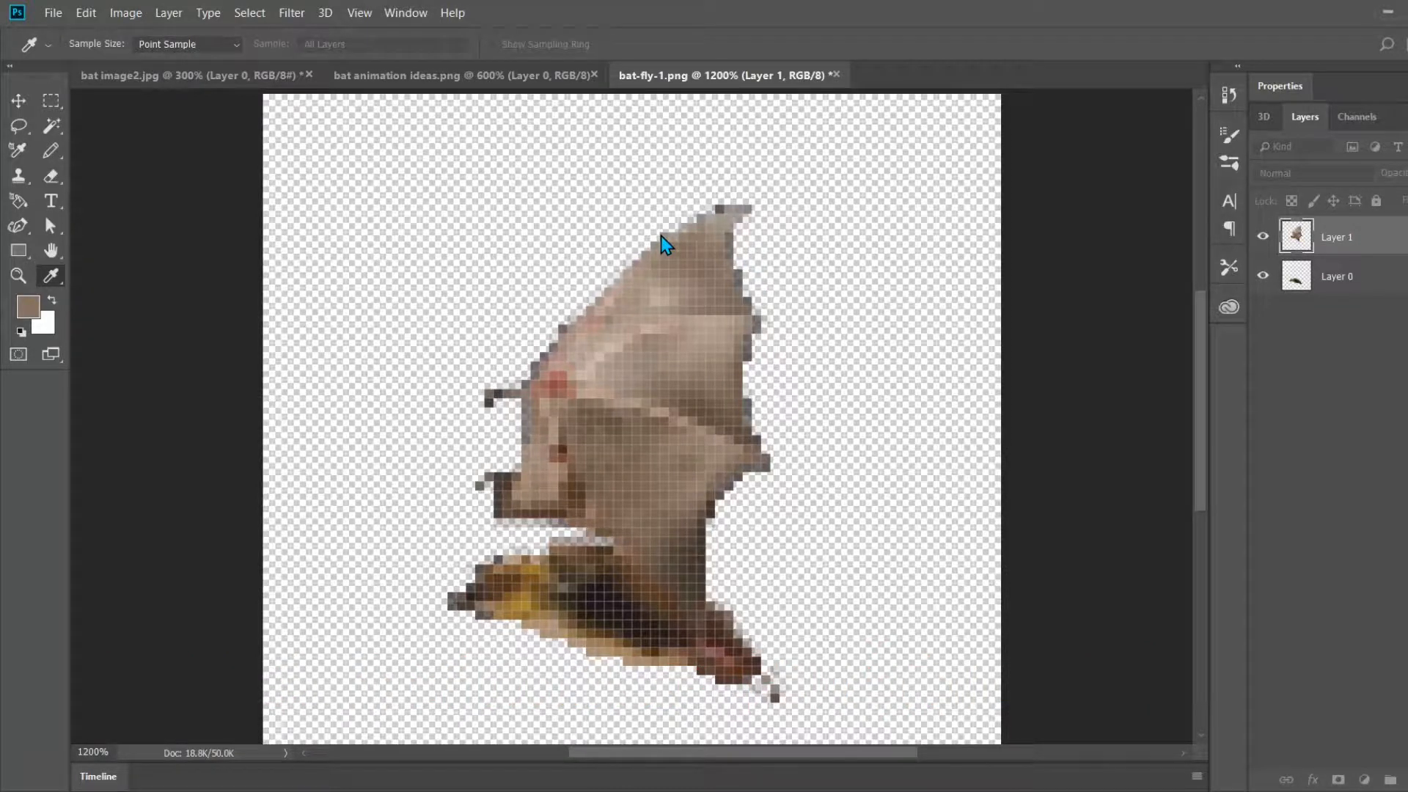
{"action": "left_click", "coordinate": [662, 235]}
{"action": "left_click", "coordinate": [662, 236]}
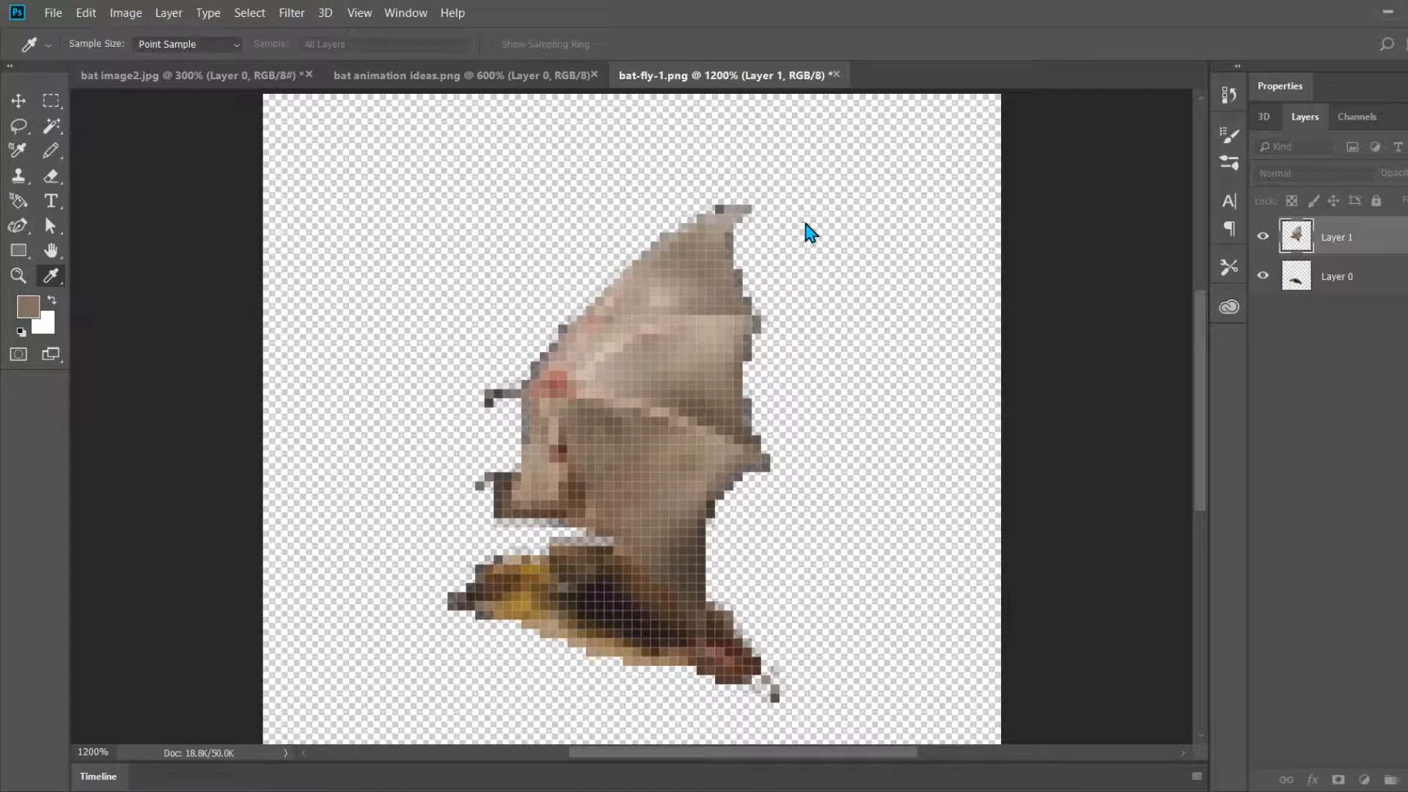
{"action": "key", "text": "l"}
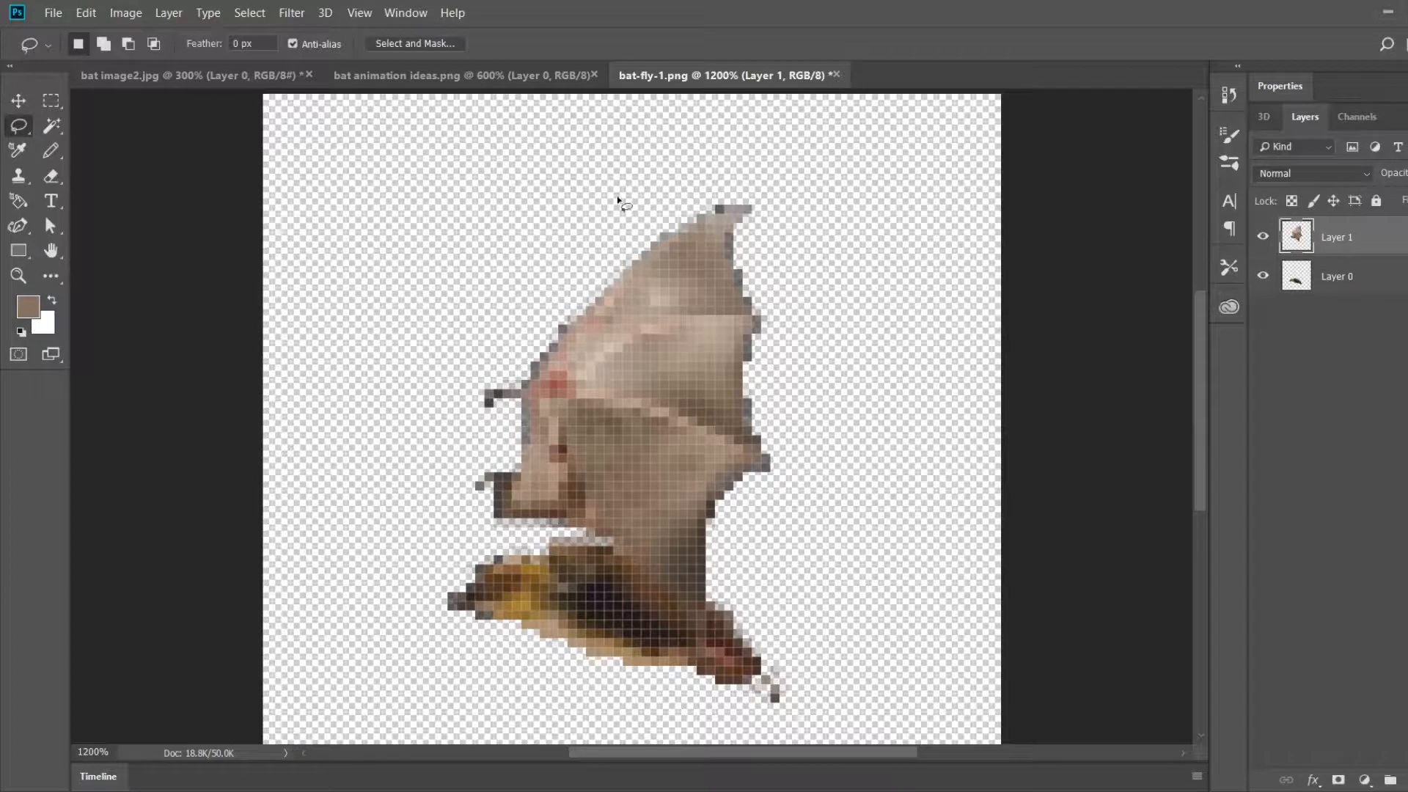
Step: Erase the dark leftover block at the base of the wing with a 1 px Pencil-mode Eraser
{"action": "left_click", "coordinate": [51, 176]}
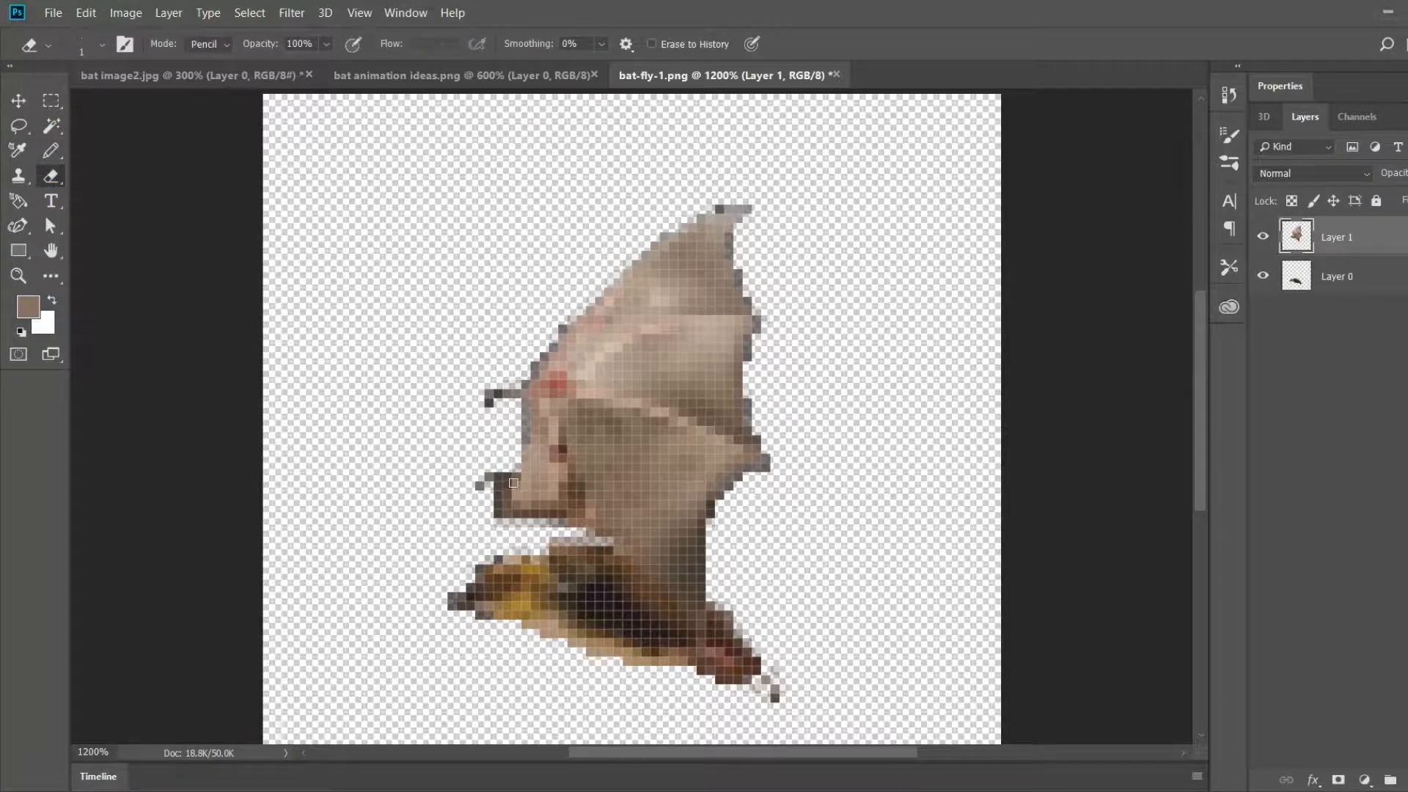
{"action": "mouse_move", "coordinate": [513, 476]}
{"action": "left_mouse_down"}
{"action": "mouse_move", "coordinate": [503, 514]}
{"action": "mouse_move", "coordinate": [500, 479]}
{"action": "mouse_move", "coordinate": [506, 494]}
{"action": "mouse_move", "coordinate": [476, 489]}
{"action": "mouse_move", "coordinate": [511, 534]}
{"action": "left_mouse_up"}
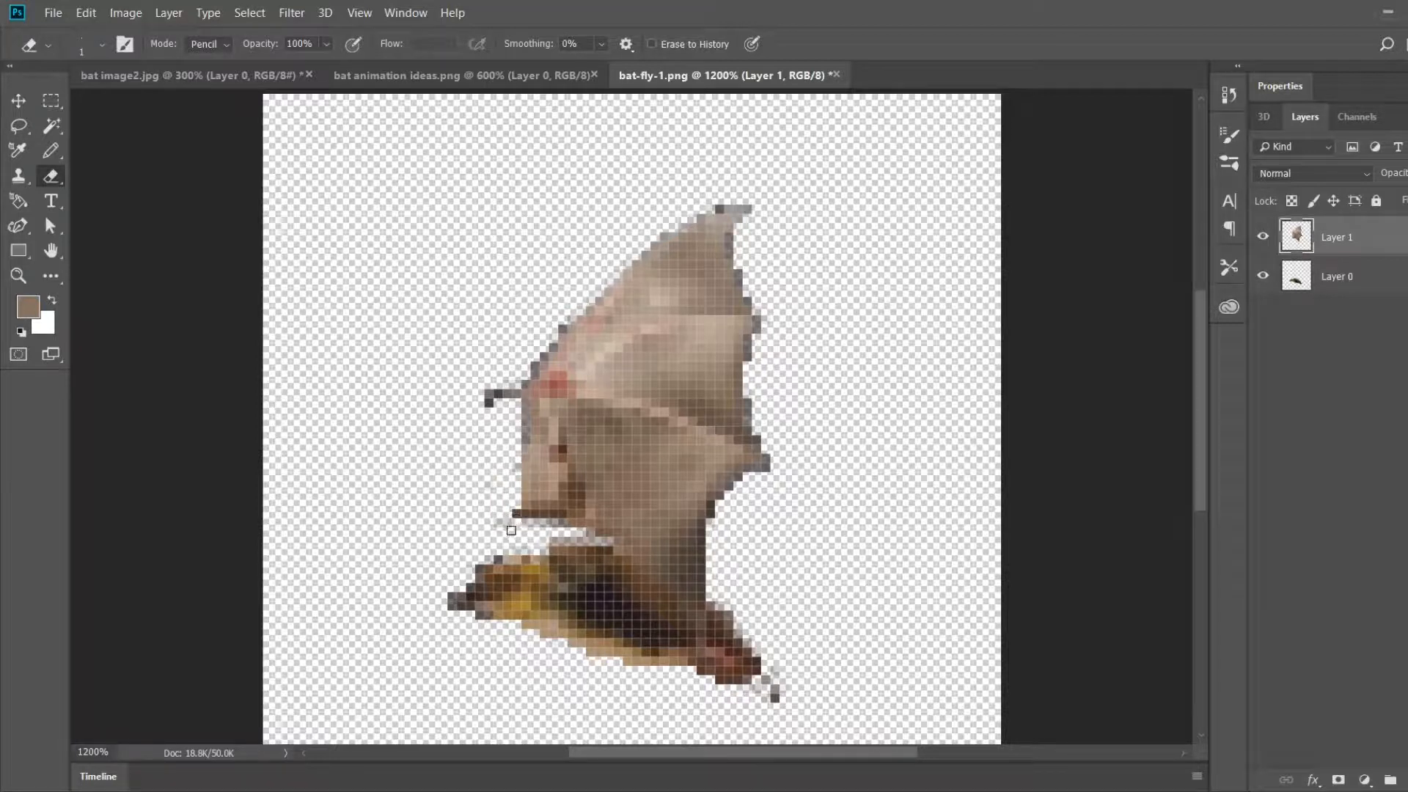
{"action": "left_click", "coordinate": [517, 513]}
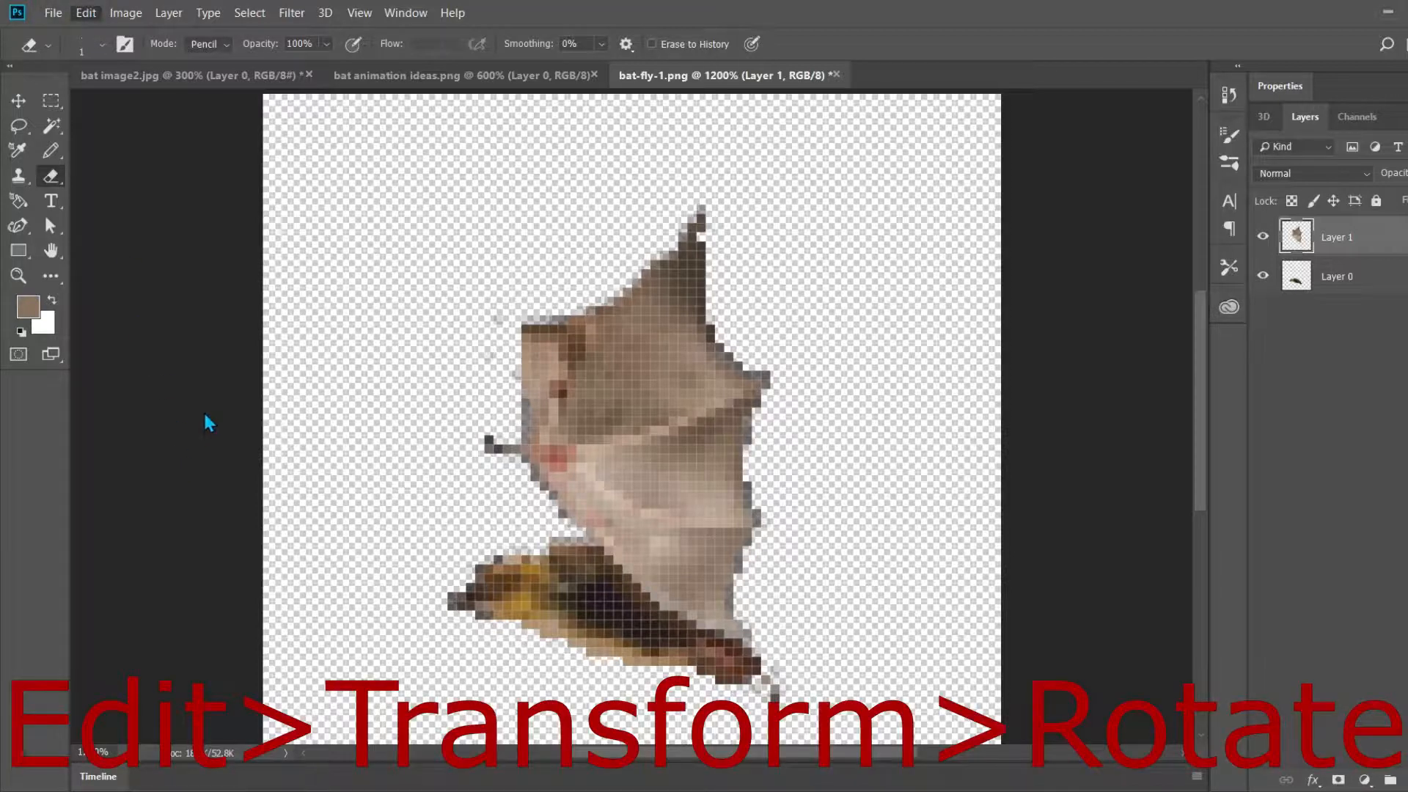
Step: Rotate the flipped wing clockwise by about 60 degrees and place it over the bat's body, hanging downward
{"action": "key", "text": "ctrl+t"}
{"action": "left_click_drag", "start_coordinate": [796, 171], "coordinate": [952, 277]}
{"action": "left_click_drag", "start_coordinate": [635, 362], "coordinate": [589, 658]}
{"action": "left_click_drag", "start_coordinate": [905, 554], "coordinate": [956, 637]}
{"action": "left_click_drag", "start_coordinate": [567, 611], "coordinate": [579, 548]}
{"action": "scroll", "coordinate": [755, 458], "scroll_direction": "down", "scroll_amount": 3}
{"action": "scroll", "coordinate": [758, 464], "scroll_direction": "down", "scroll_amount": 3}
{"action": "left_click_drag", "start_coordinate": [649, 355], "coordinate": [602, 395]}
{"action": "left_click_drag", "start_coordinate": [905, 333], "coordinate": [949, 430]}
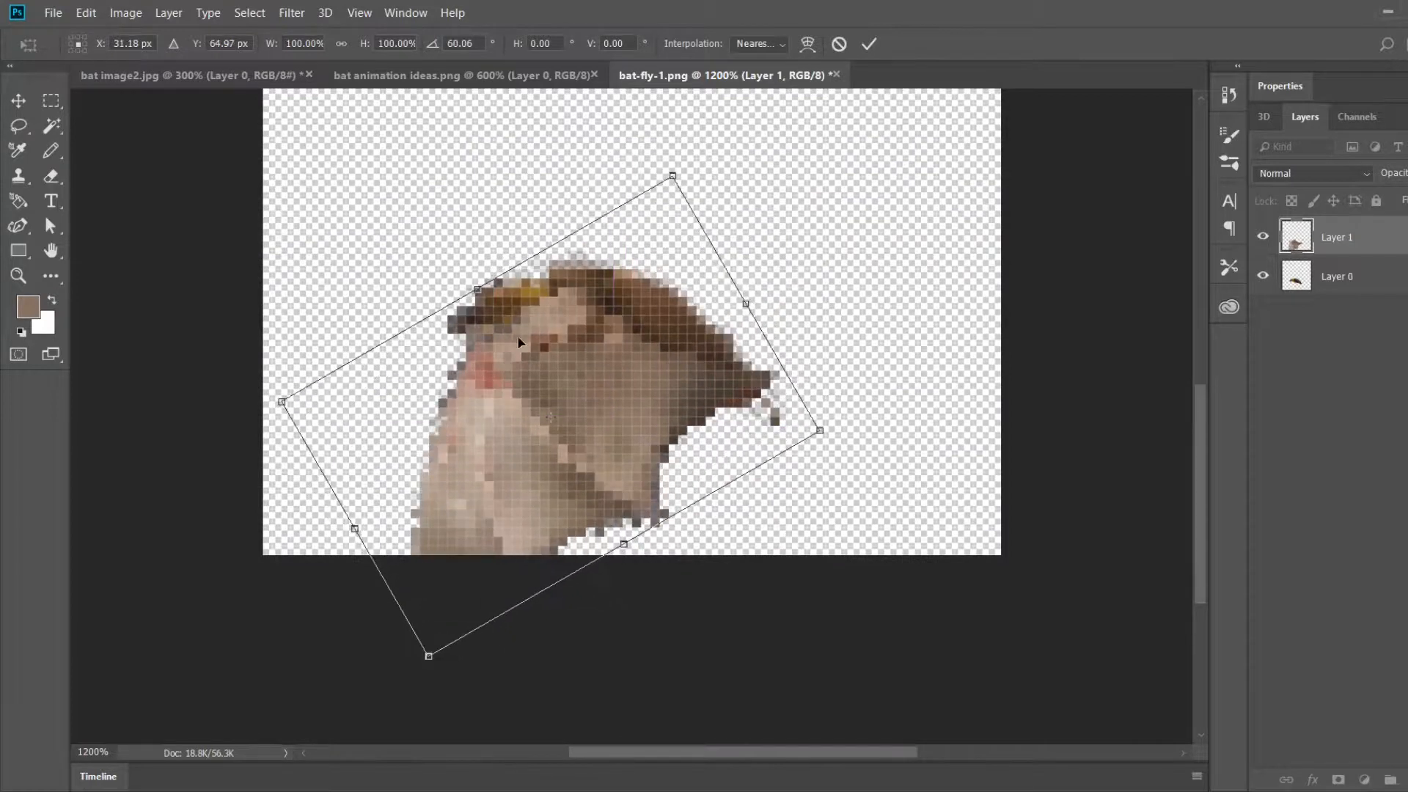
{"action": "left_click_drag", "start_coordinate": [519, 342], "coordinate": [547, 314]}
{"action": "scroll", "coordinate": [547, 314], "scroll_direction": "up", "scroll_amount": 1}
{"action": "left_click", "coordinate": [870, 44]}
{"action": "key", "text": "e"}
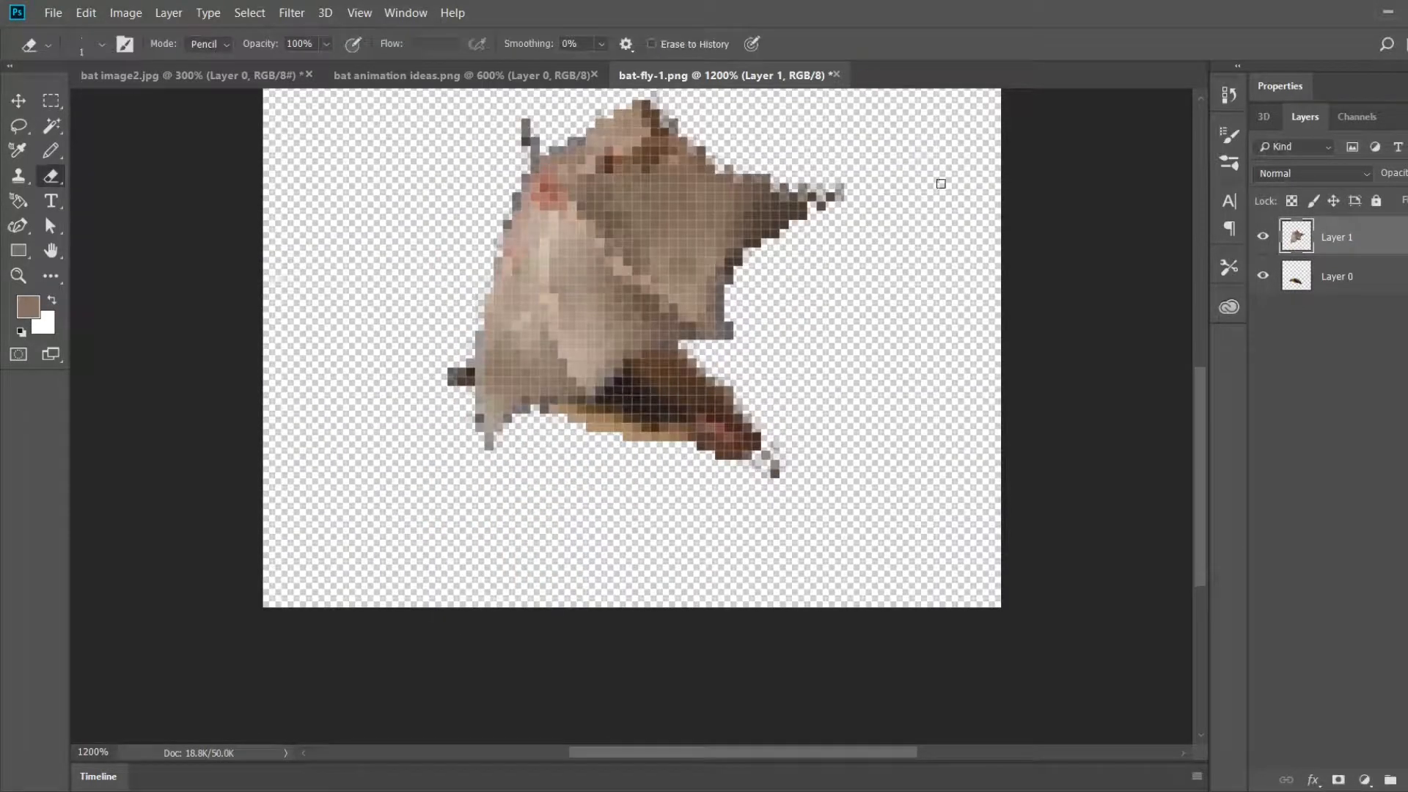
Step: Move the body on Layer 0 up and slightly right so its back lines up with the top of the lowered wing
{"action": "left_click", "coordinate": [1331, 286]}
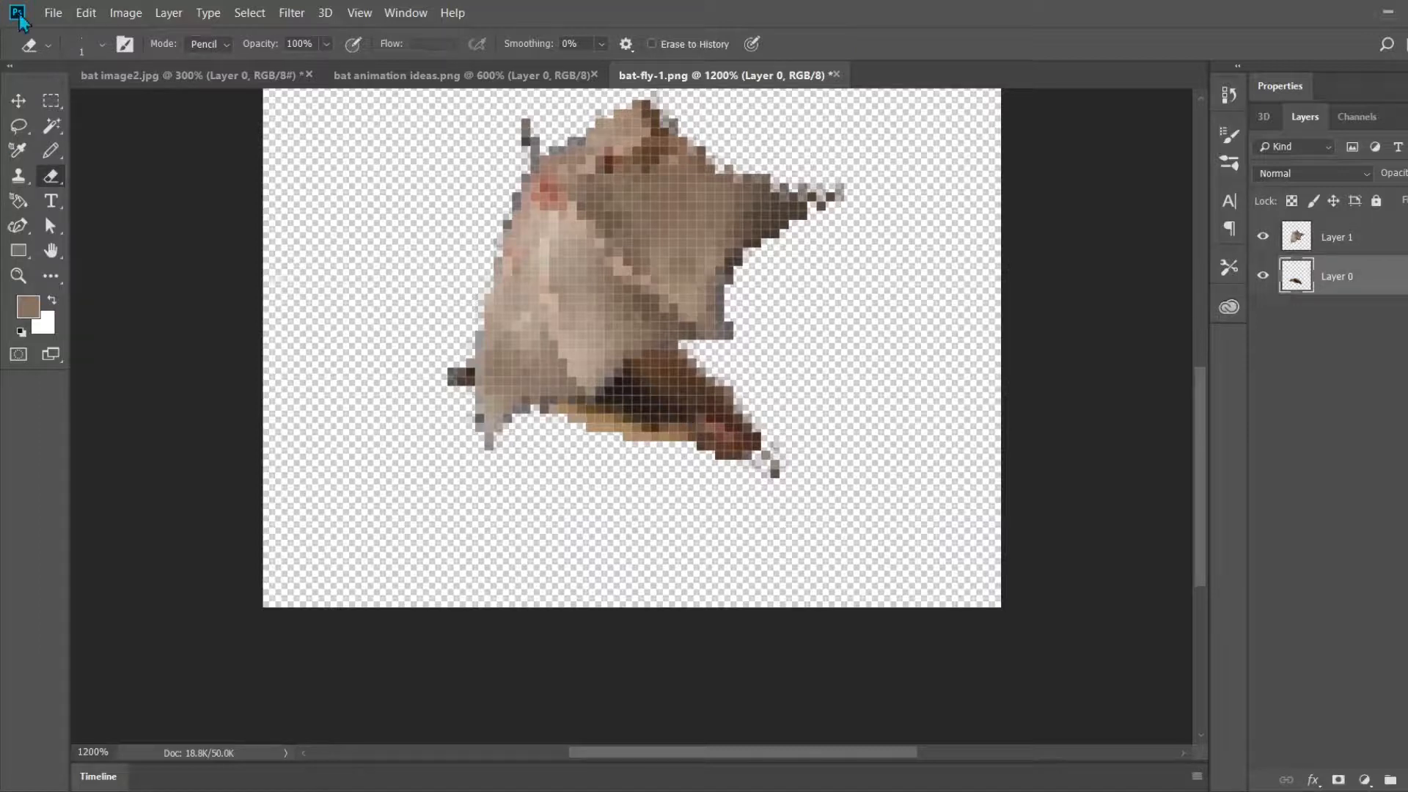
{"action": "key", "text": "v"}
{"action": "left_click_drag", "start_coordinate": [781, 412], "coordinate": [805, 215]}
{"action": "scroll", "coordinate": [954, 301], "scroll_direction": "up", "scroll_amount": 2}
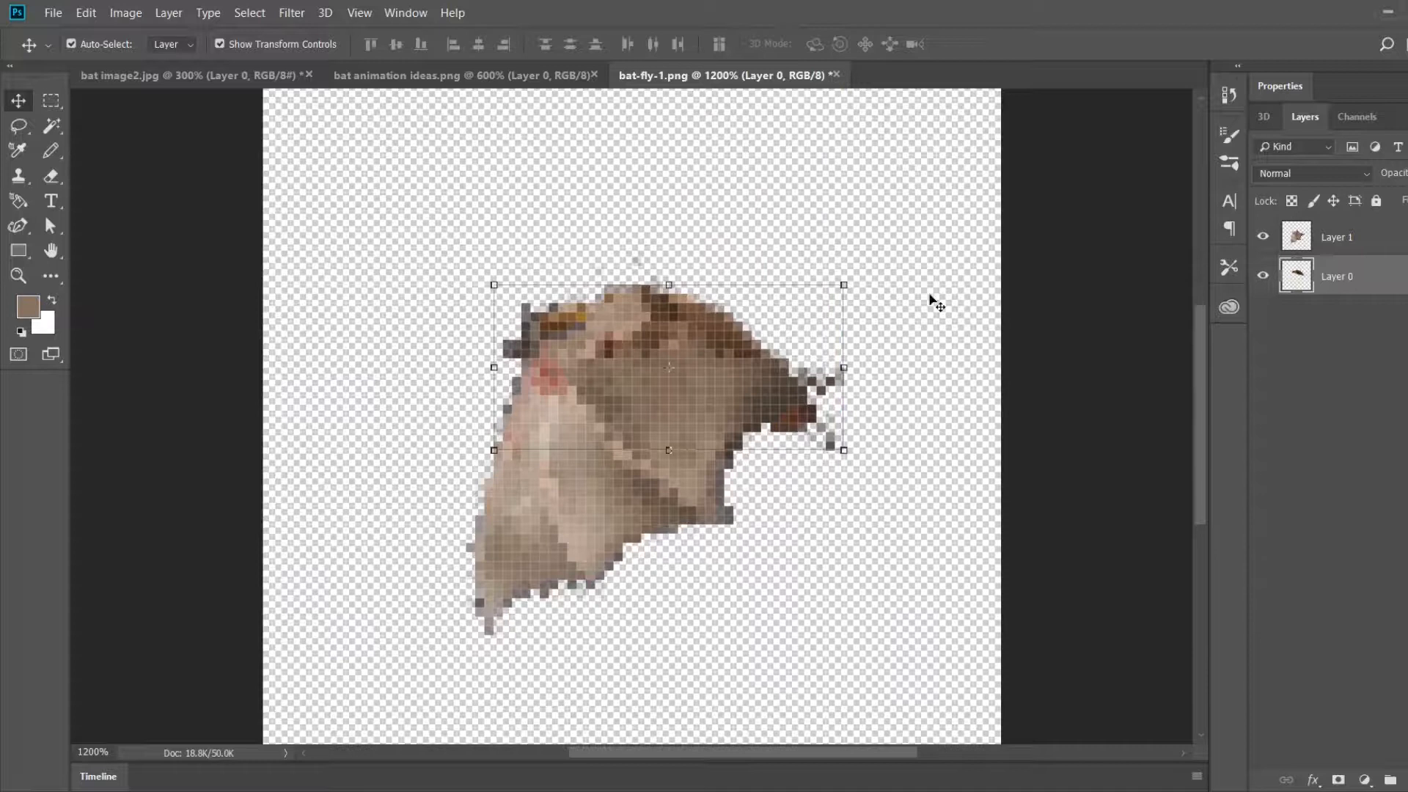
Step: Shift the wing on Layer 1 slightly to the right over the bat's body
{"action": "left_click", "coordinate": [1349, 237]}
{"action": "left_click_drag", "start_coordinate": [624, 444], "coordinate": [640, 445]}
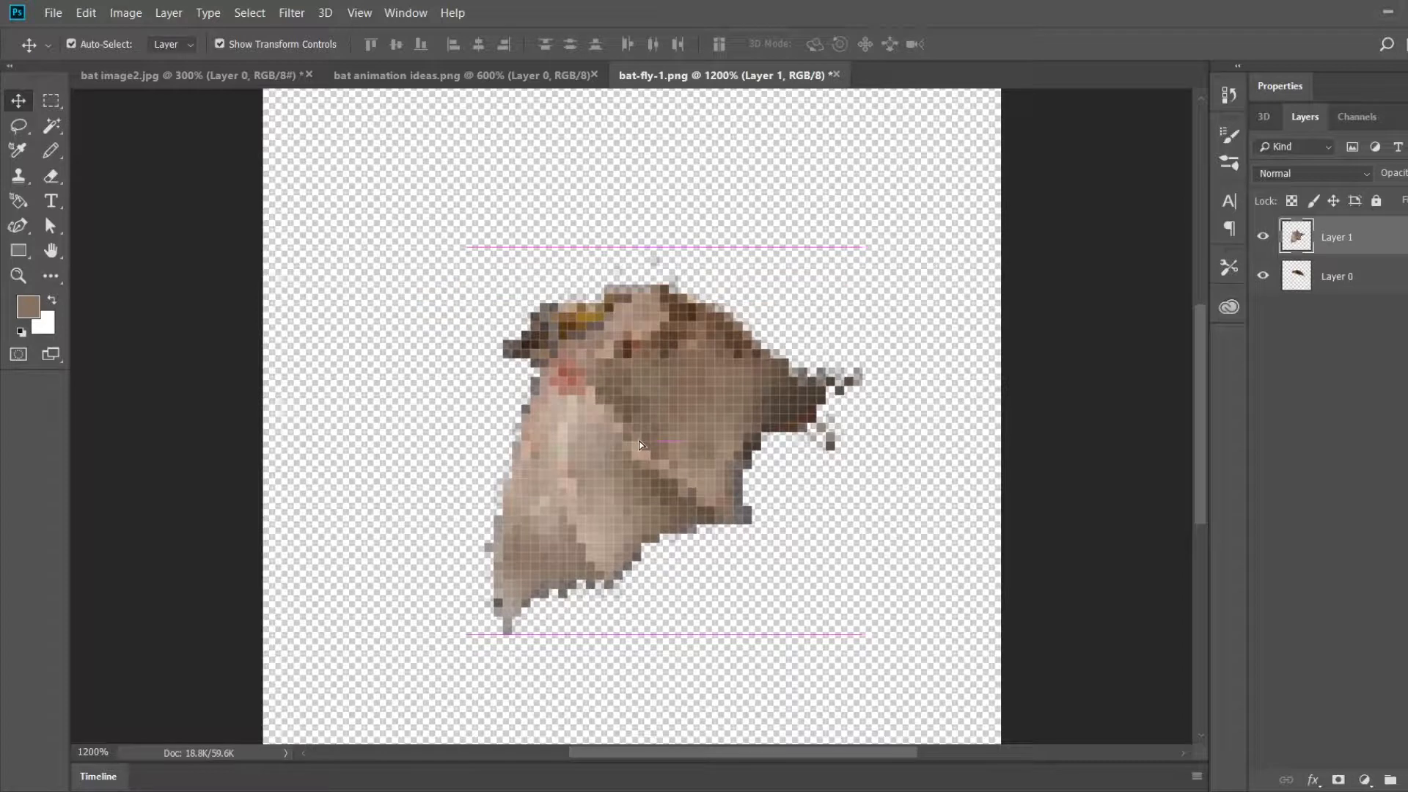
{"action": "left_click_drag", "start_coordinate": [641, 444], "coordinate": [641, 445]}
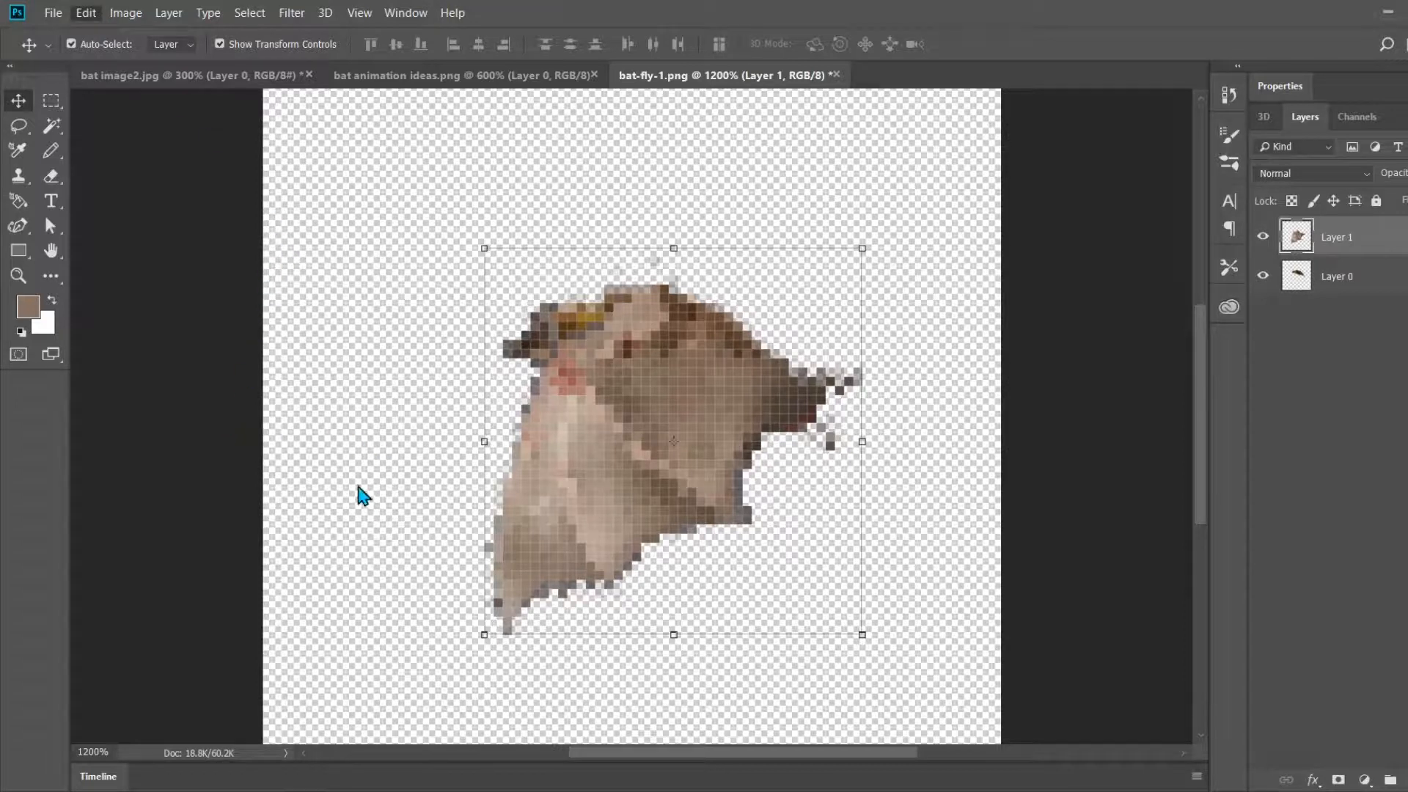
Step: Rotate the wing about 37 degrees counterclockwise and reposition it so its upper edge follows the bat's back and it hangs straight down
{"action": "key", "text": "ctrl+t"}
{"action": "left_click_drag", "start_coordinate": [886, 220], "coordinate": [777, 205]}
{"action": "left_click_drag", "start_coordinate": [643, 408], "coordinate": [662, 397]}
{"action": "left_click_drag", "start_coordinate": [921, 208], "coordinate": [907, 173]}
{"action": "left_click_drag", "start_coordinate": [658, 373], "coordinate": [674, 364]}
{"action": "left_click_drag", "start_coordinate": [911, 137], "coordinate": [877, 118]}
{"action": "left_click_drag", "start_coordinate": [721, 411], "coordinate": [713, 403]}
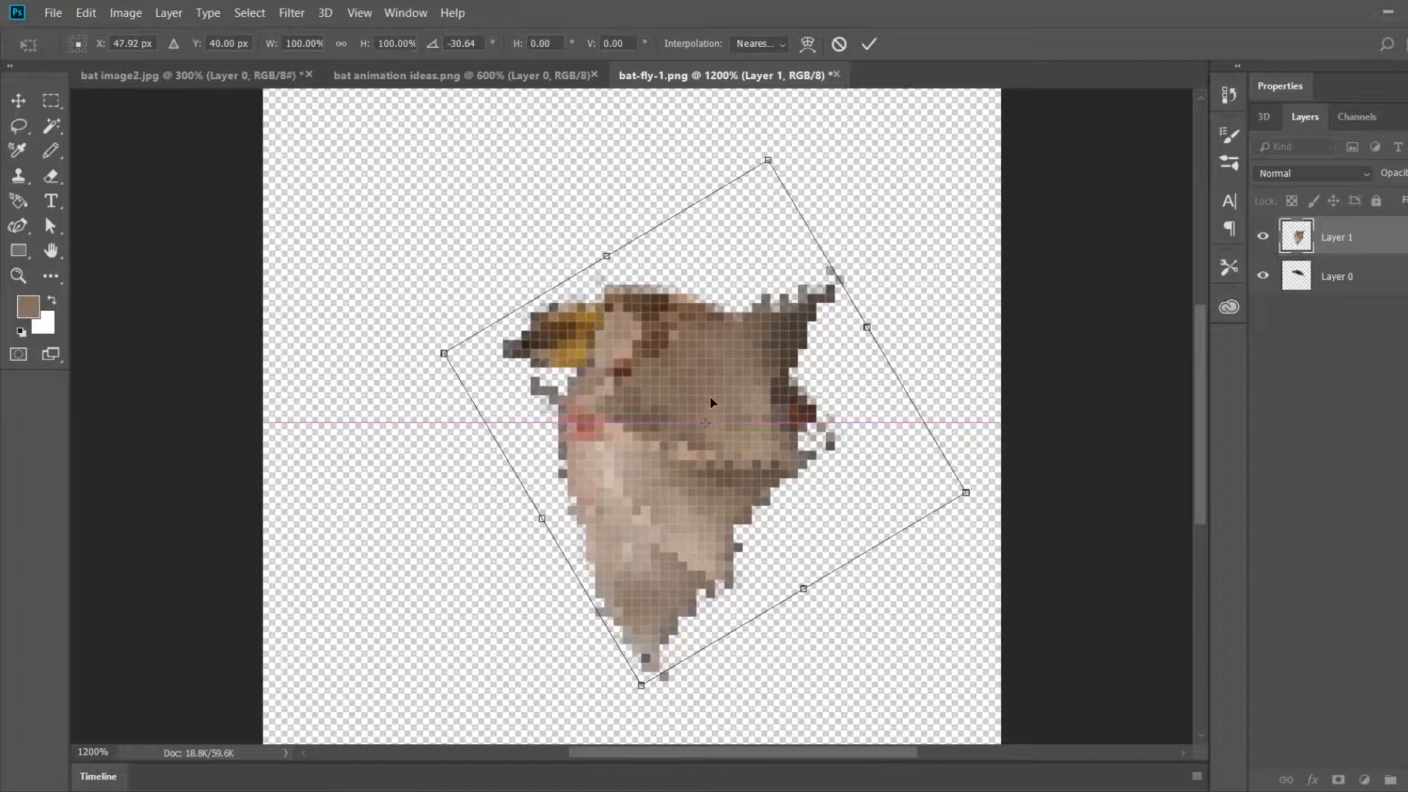
{"action": "left_click_drag", "start_coordinate": [899, 225], "coordinate": [883, 192]}
{"action": "left_click_drag", "start_coordinate": [719, 384], "coordinate": [729, 377]}
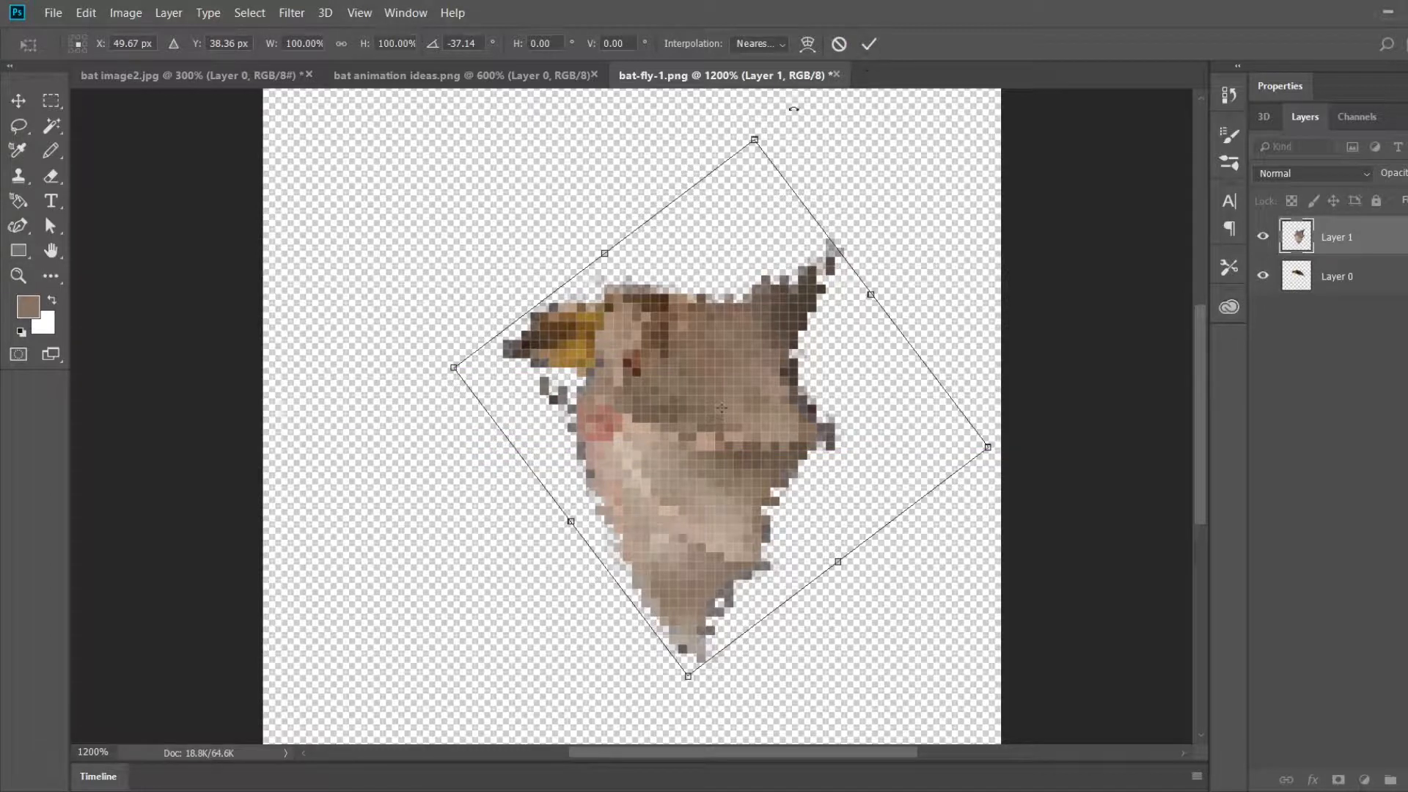
{"action": "left_click", "coordinate": [869, 44]}
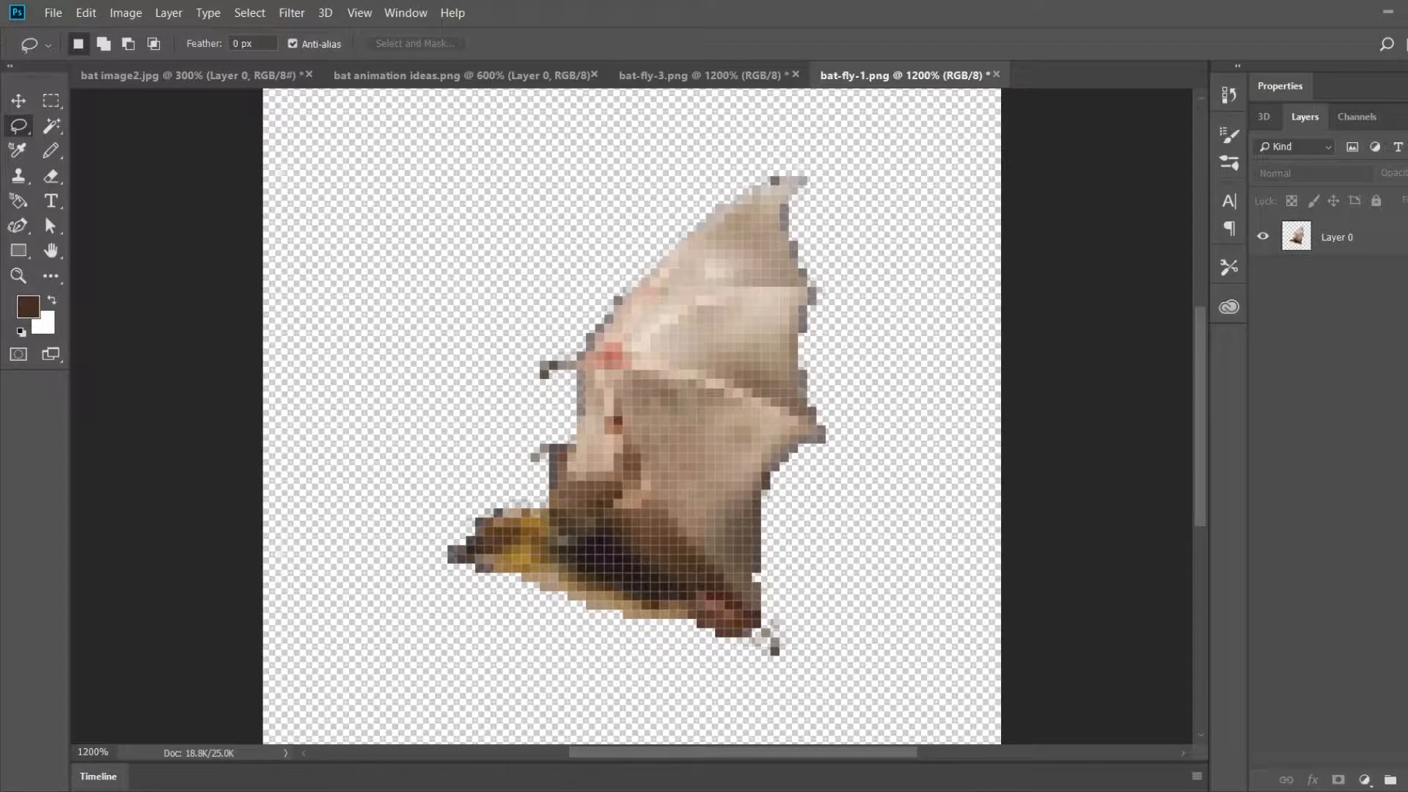
Step: Check the reference sprites, outline the raised wing in bat-fly-1.png with the Lasso, cut it off the body and paste it onto its own layer
{"action": "left_click", "coordinate": [463, 76]}
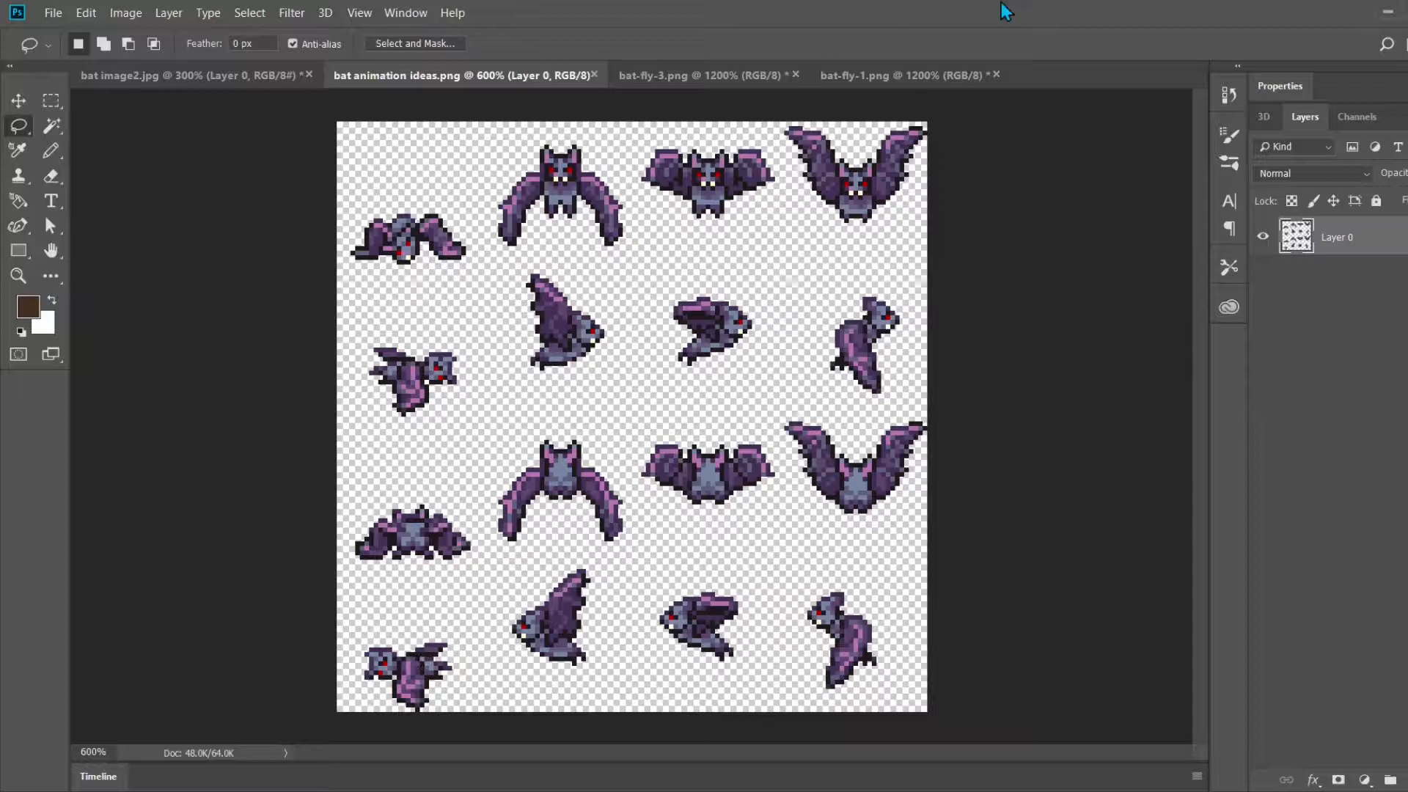
{"action": "left_click", "coordinate": [901, 86]}
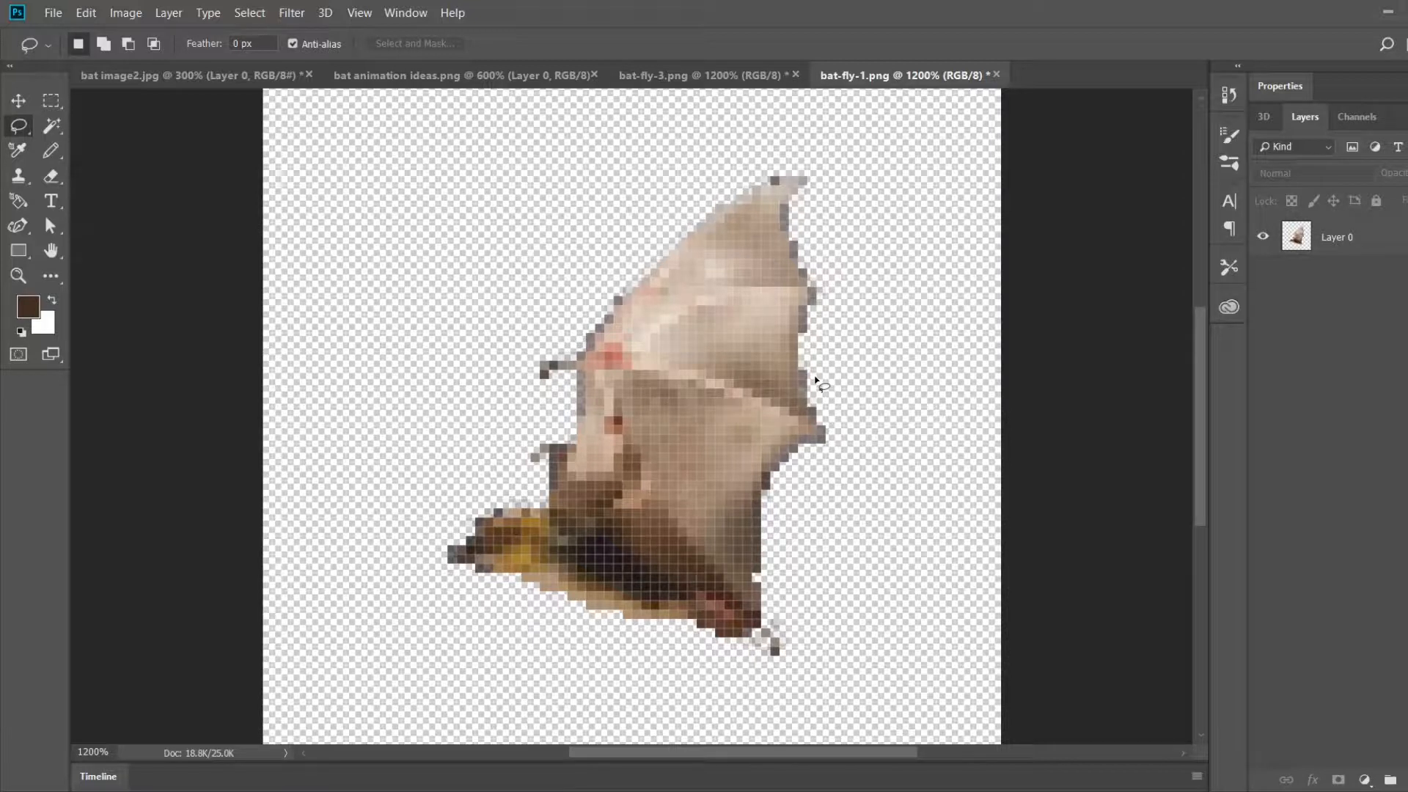
{"action": "left_click", "coordinate": [1295, 236]}
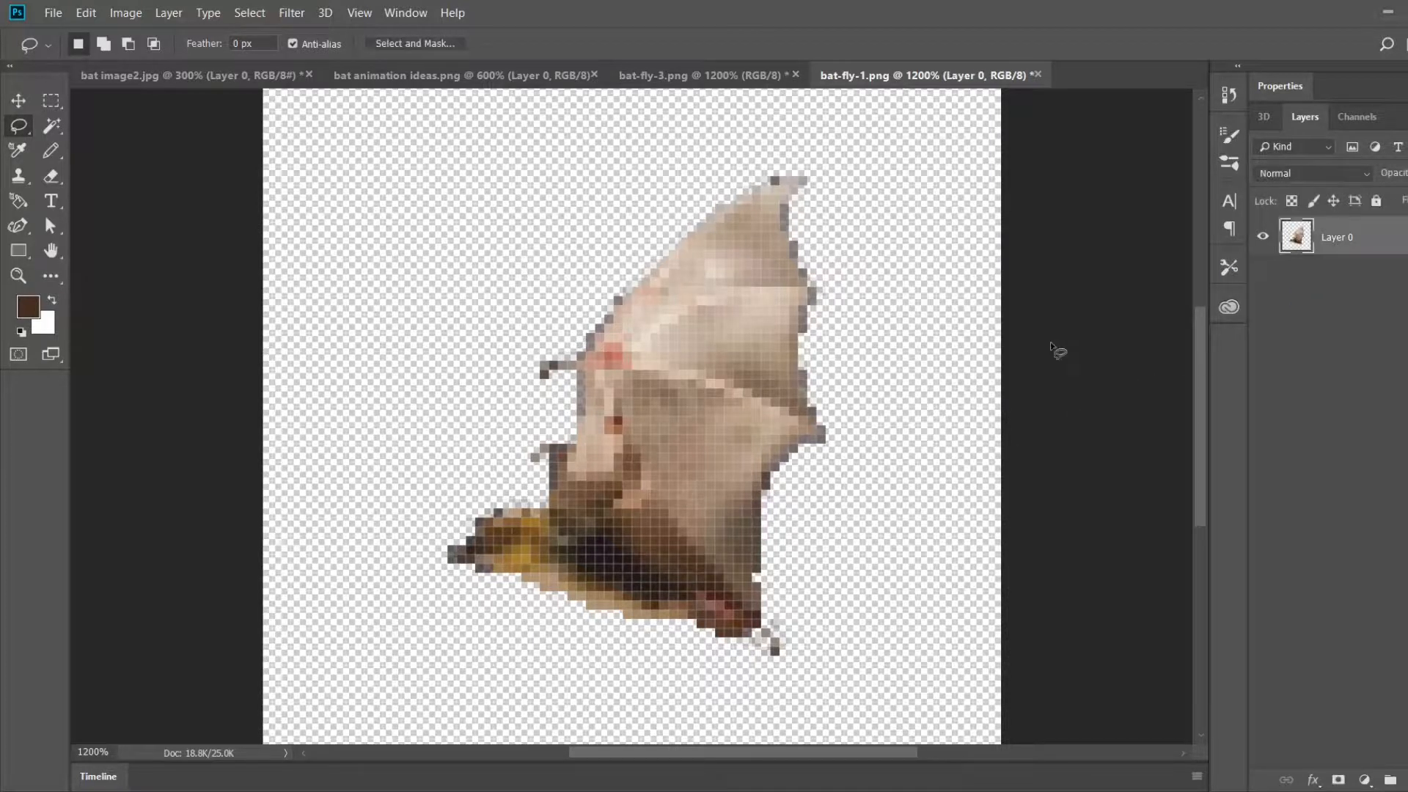
{"action": "mouse_move", "coordinate": [779, 609]}
{"action": "left_mouse_down"}
{"action": "mouse_move", "coordinate": [678, 532]}
{"action": "mouse_move", "coordinate": [542, 499]}
{"action": "mouse_move", "coordinate": [496, 439]}
{"action": "mouse_move", "coordinate": [511, 378]}
{"action": "left_mouse_up"}
{"action": "left_click", "coordinate": [572, 501]}
{"action": "mouse_move", "coordinate": [774, 612]}
{"action": "left_mouse_down"}
{"action": "mouse_move", "coordinate": [685, 548]}
{"action": "mouse_move", "coordinate": [552, 504]}
{"action": "mouse_move", "coordinate": [484, 460]}
{"action": "mouse_move", "coordinate": [515, 290]}
{"action": "mouse_move", "coordinate": [616, 212]}
{"action": "mouse_move", "coordinate": [821, 142]}
{"action": "mouse_move", "coordinate": [932, 169]}
{"action": "mouse_move", "coordinate": [885, 429]}
{"action": "left_mouse_up"}
{"action": "key", "text": "ctrl+x"}
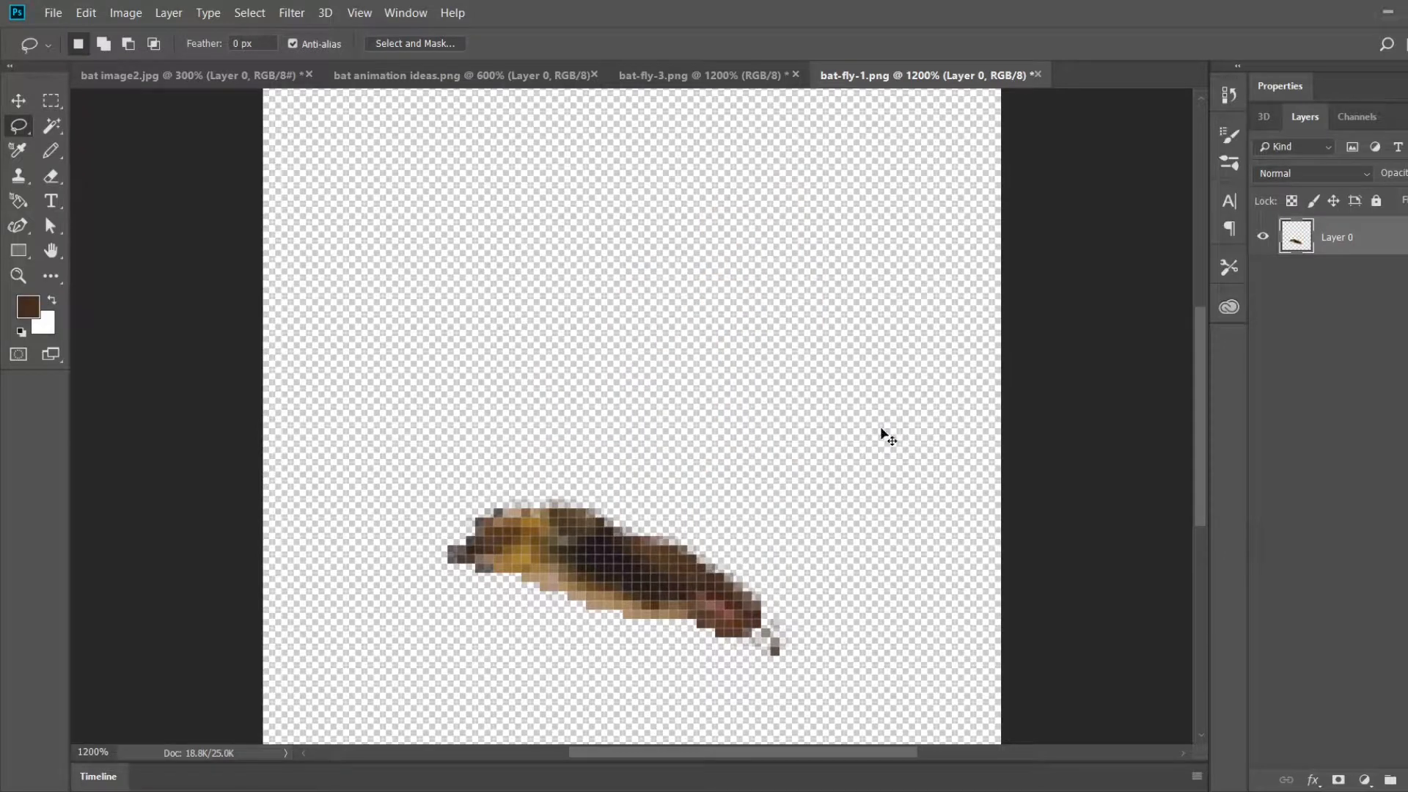
{"action": "key", "text": "ctrl+v"}
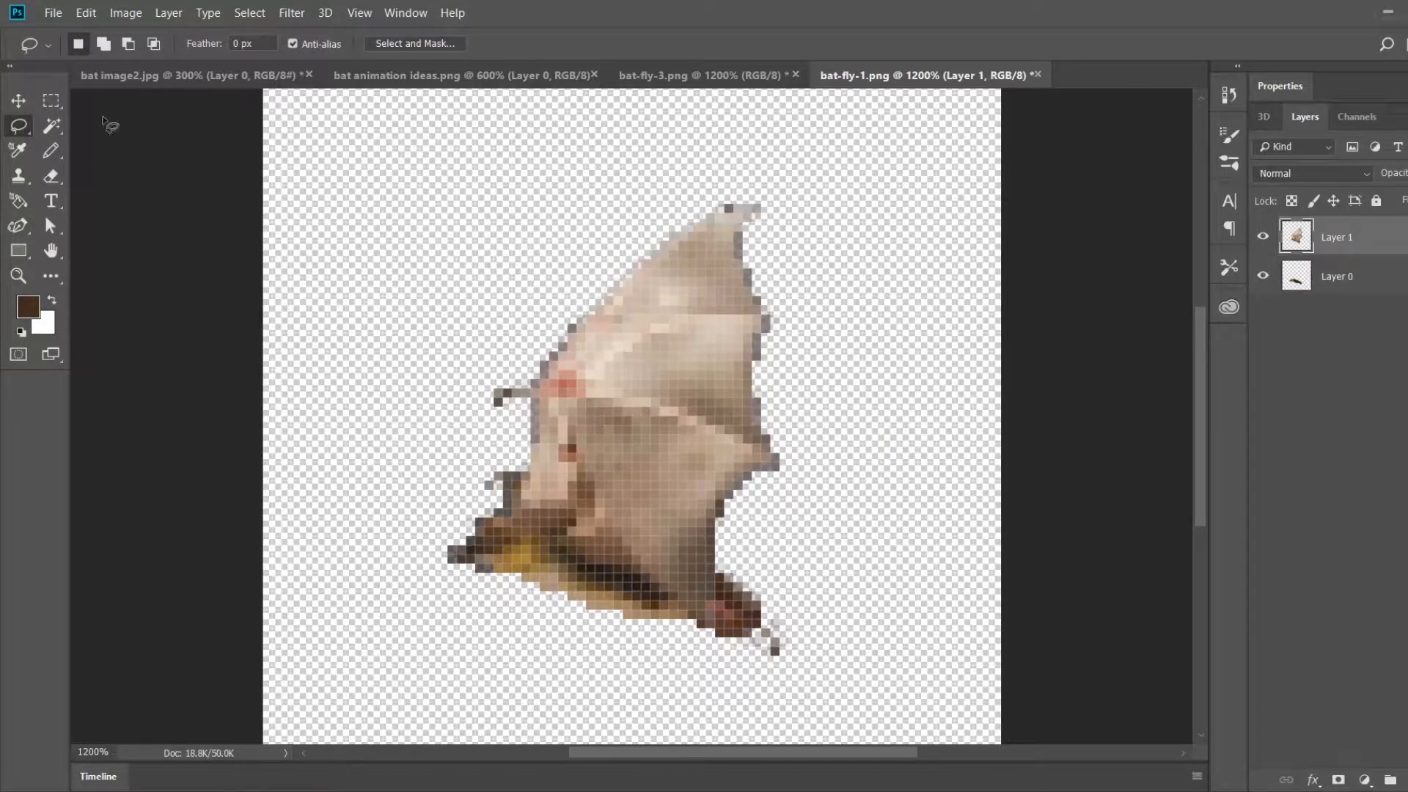
Step: Move the pasted wing up and right, clear of the body, and darken it with a Brightness/Contrast adjustment
{"action": "left_click", "coordinate": [18, 101]}
{"action": "mouse_move", "coordinate": [672, 302]}
{"action": "left_mouse_down"}
{"action": "mouse_move", "coordinate": [718, 228]}
{"action": "mouse_move", "coordinate": [765, 233]}
{"action": "left_mouse_up"}
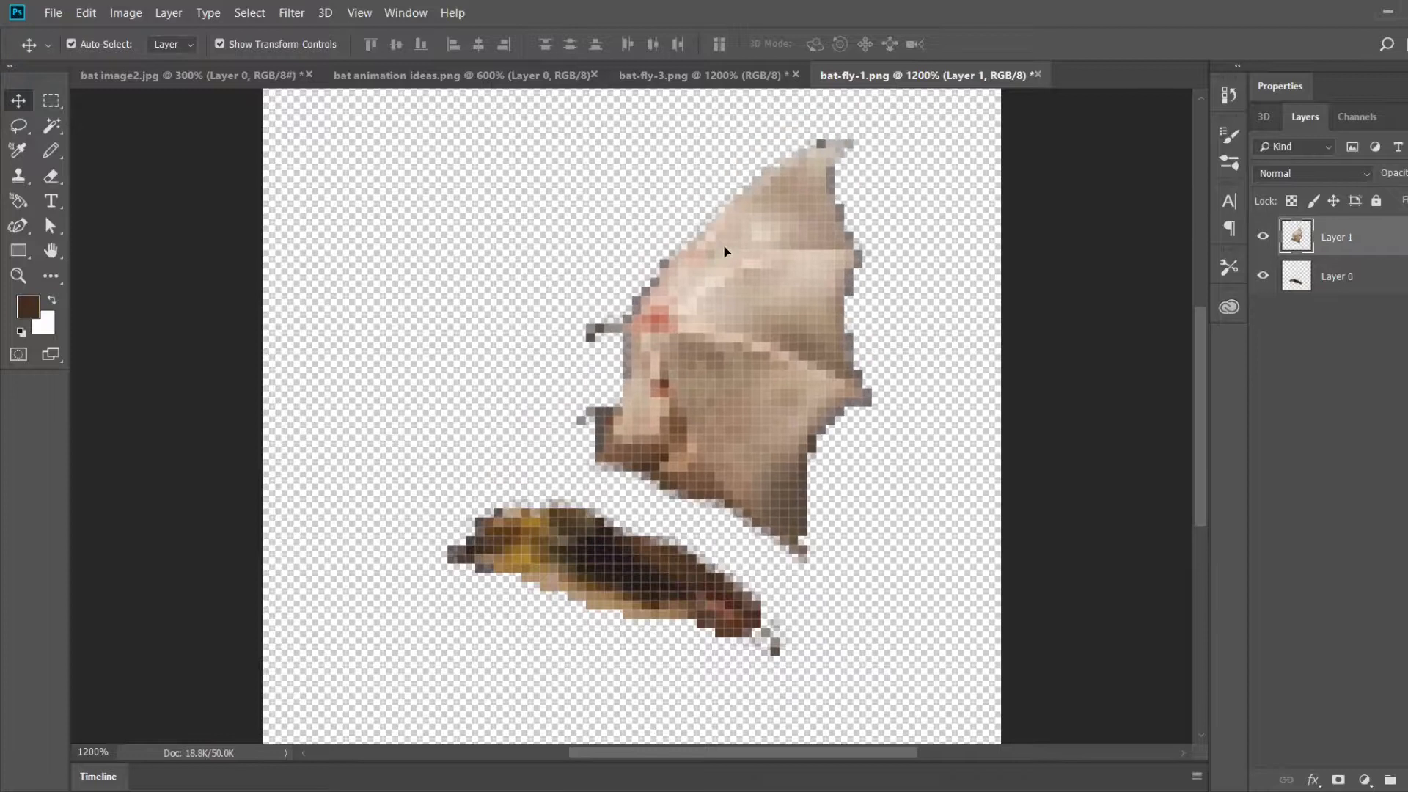
{"action": "left_click", "coordinate": [143, 13]}
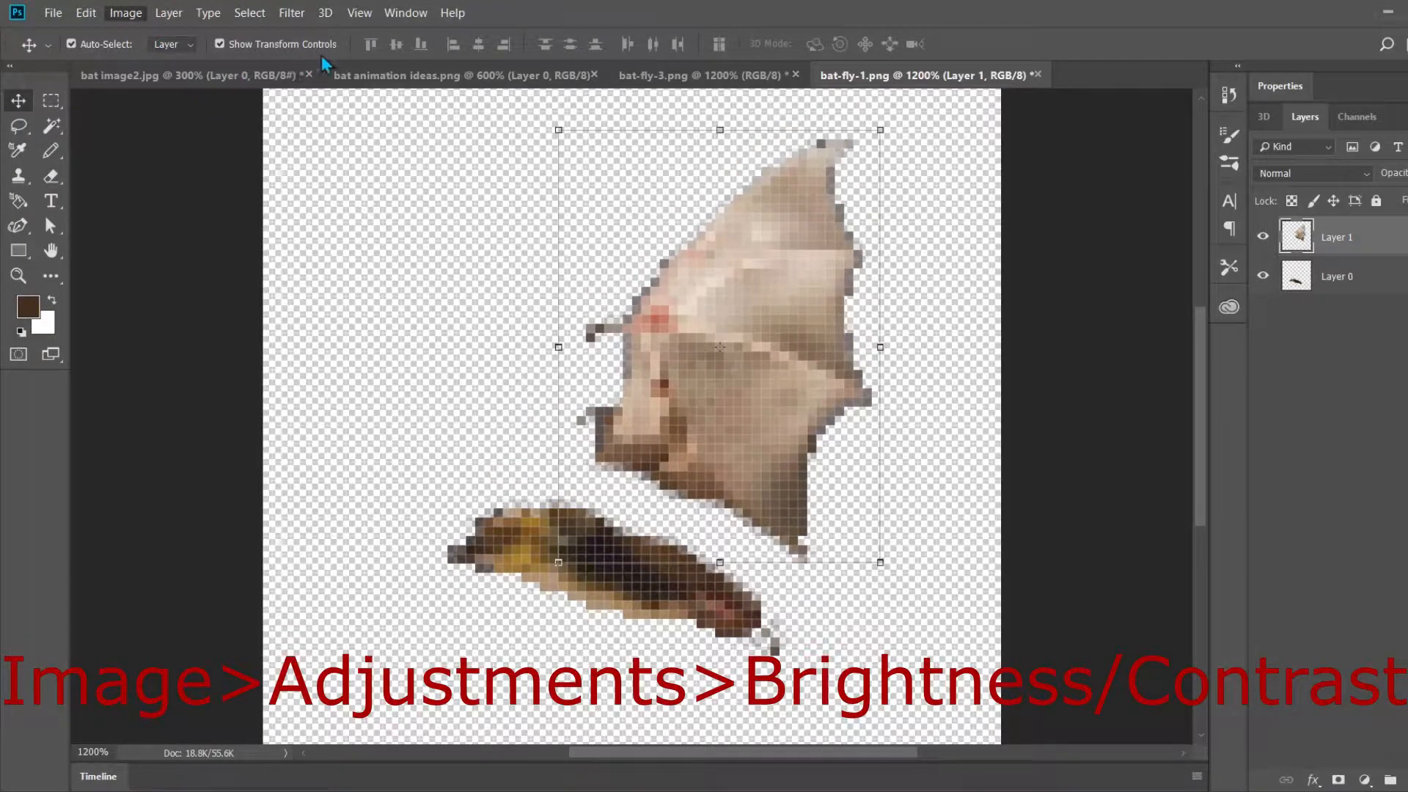
{"action": "key", "text": "i"}
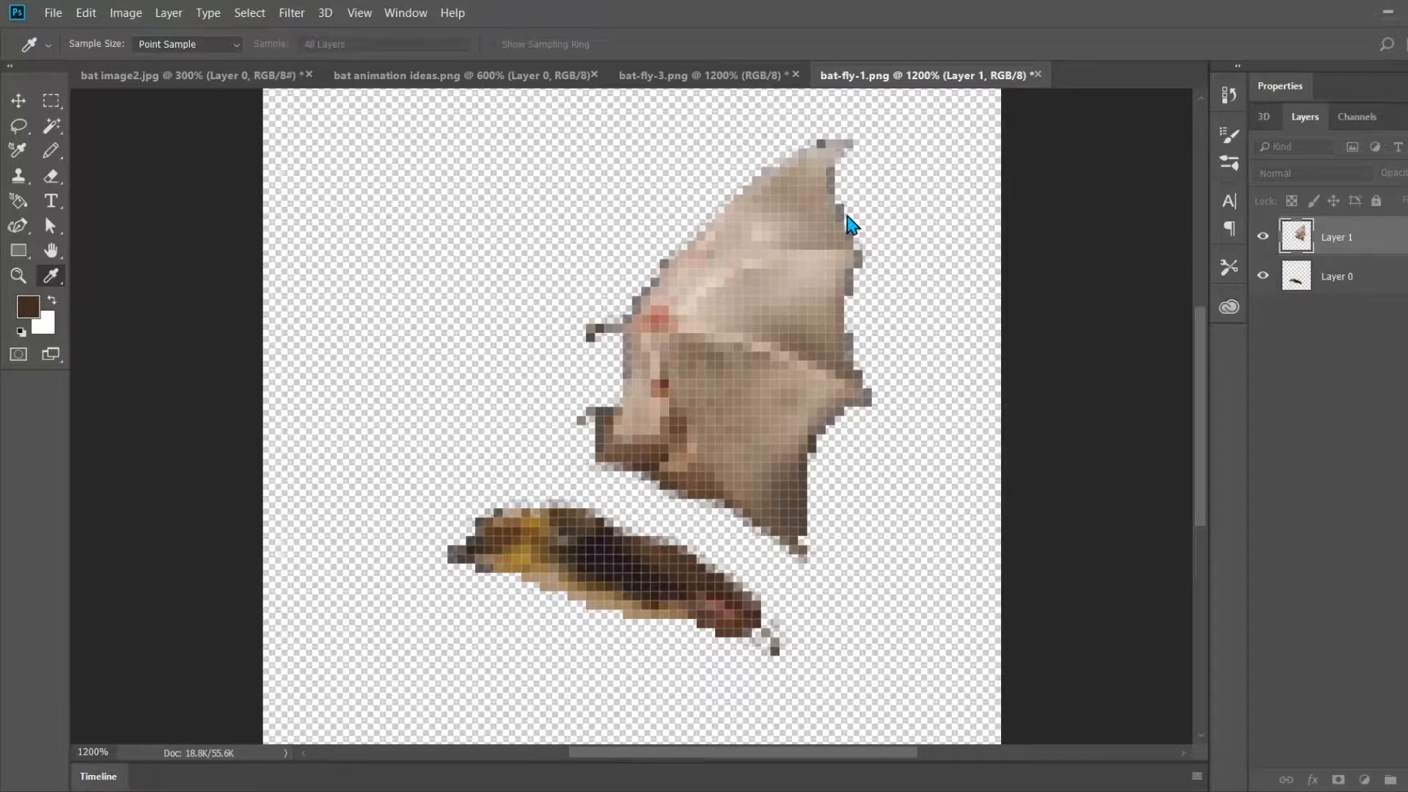
{"action": "key", "text": "v"}
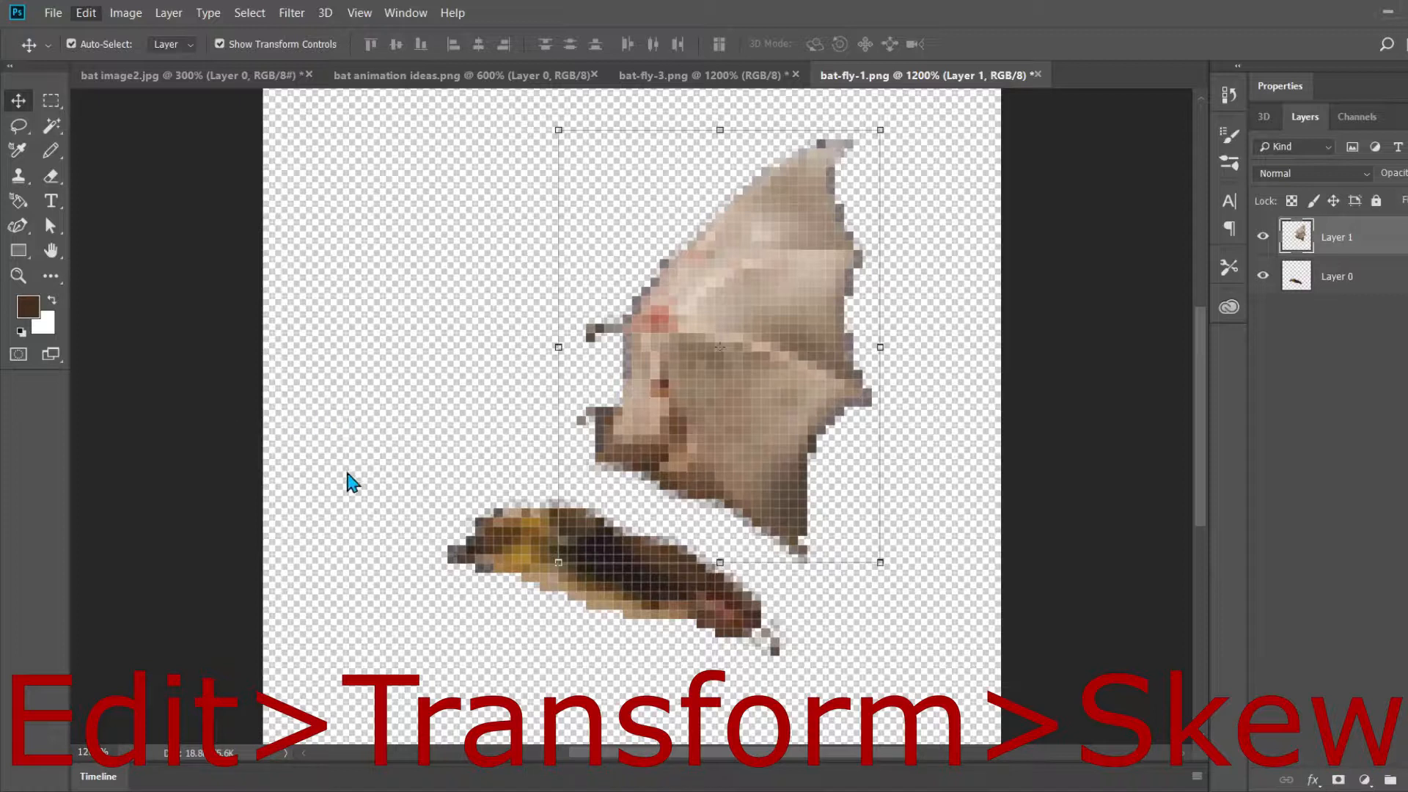
Step: After checking the reference sprites, flip the wing layer vertically and rotate it about 38 degrees clockwise above the bat's body
{"action": "key", "text": "ctrl+t"}
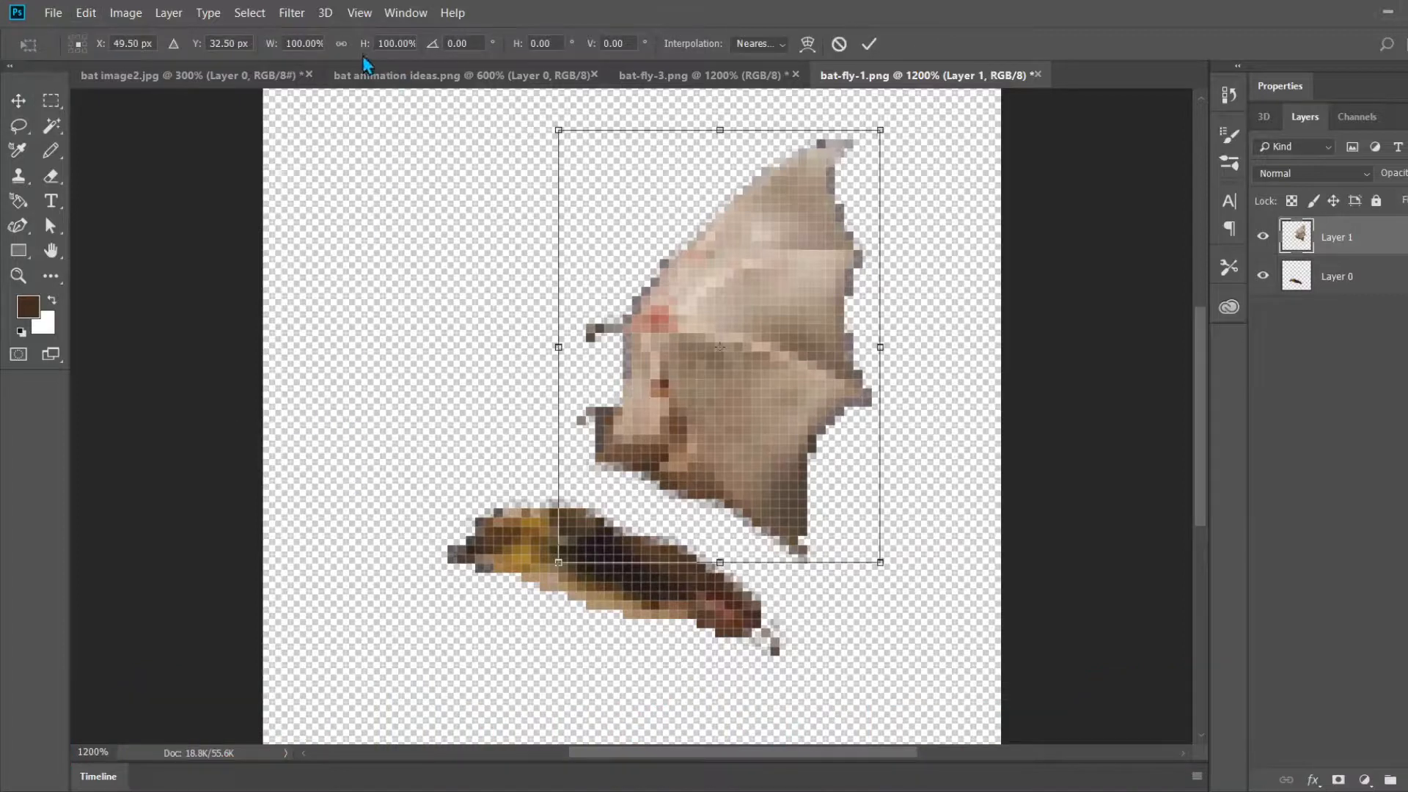
{"action": "left_click", "coordinate": [442, 77]}
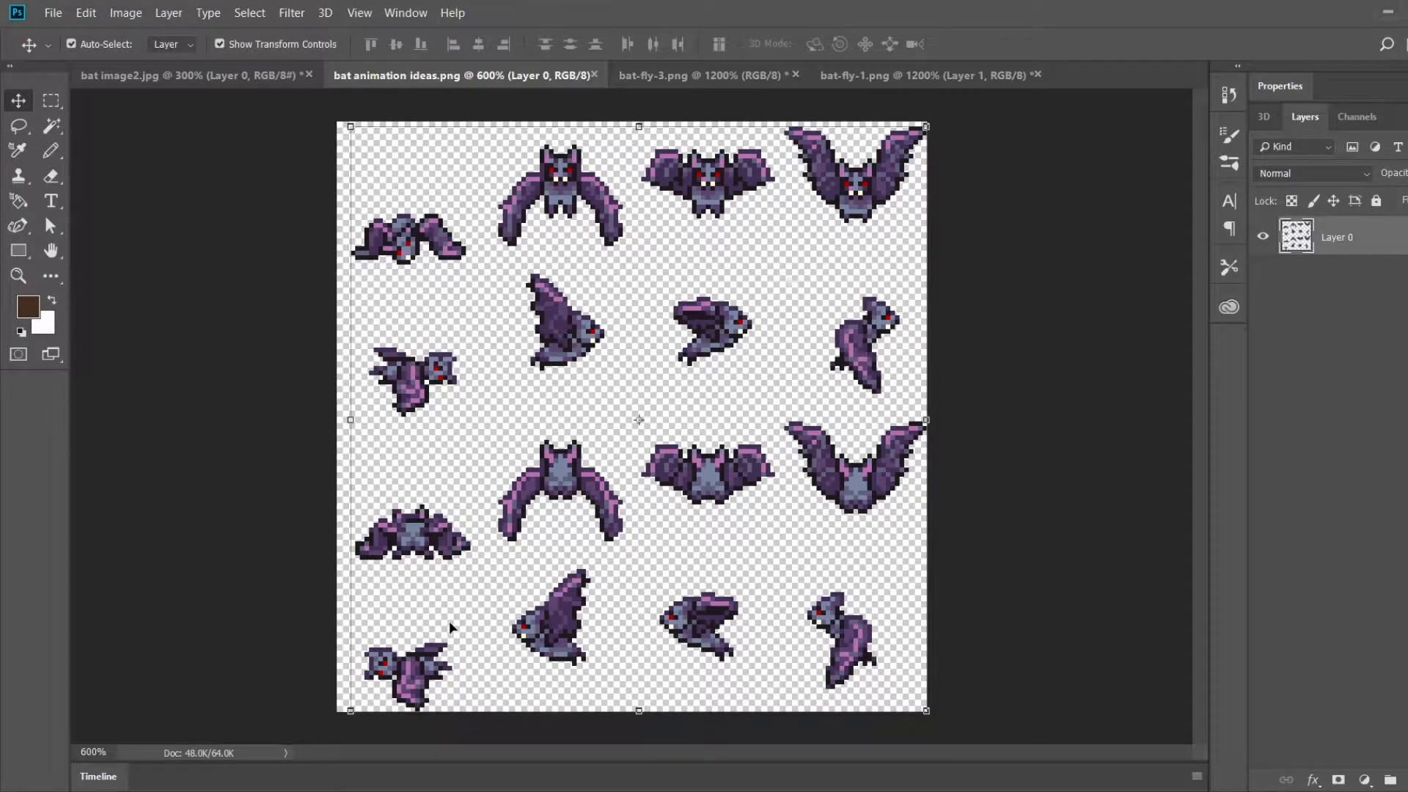
{"action": "left_click", "coordinate": [894, 74]}
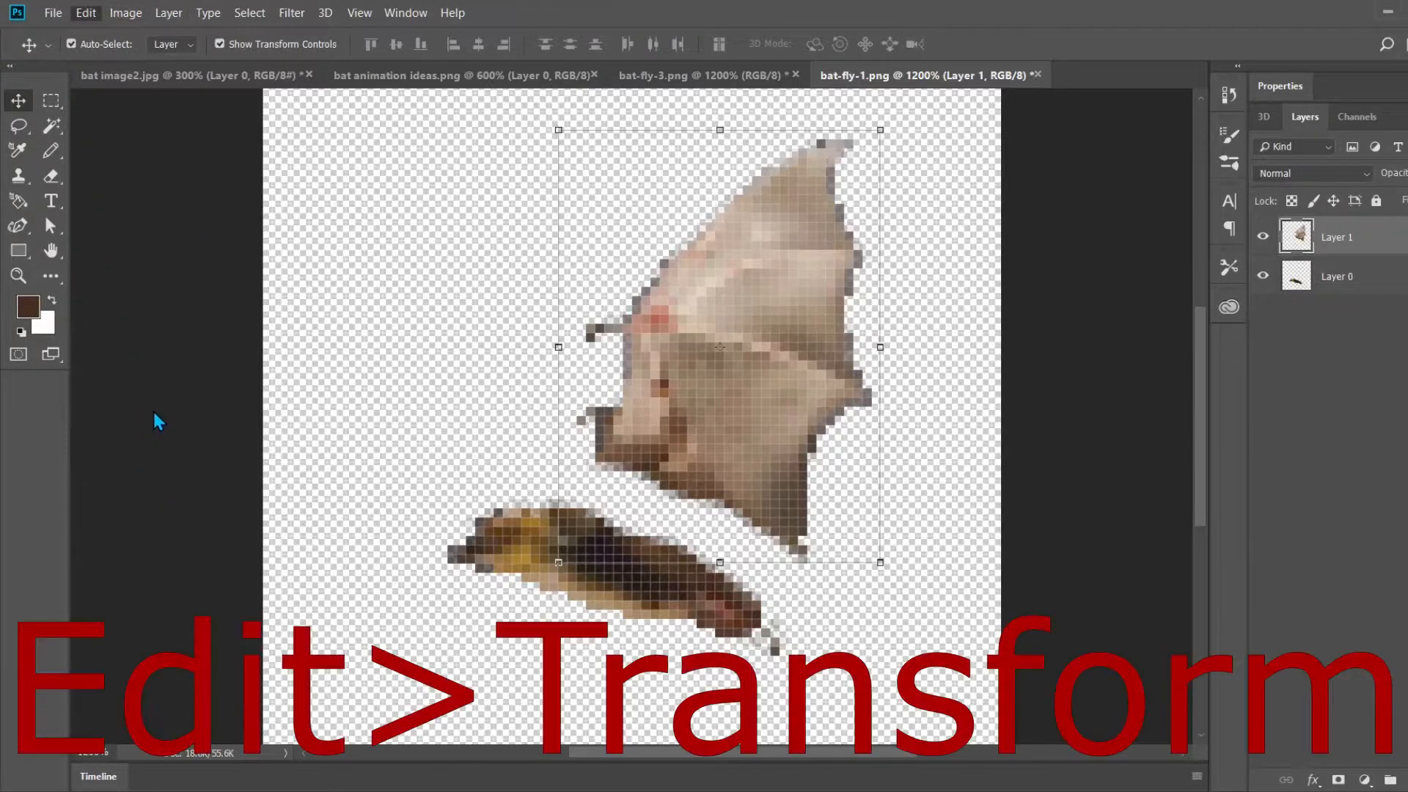
{"action": "key", "text": "ctrl+t"}
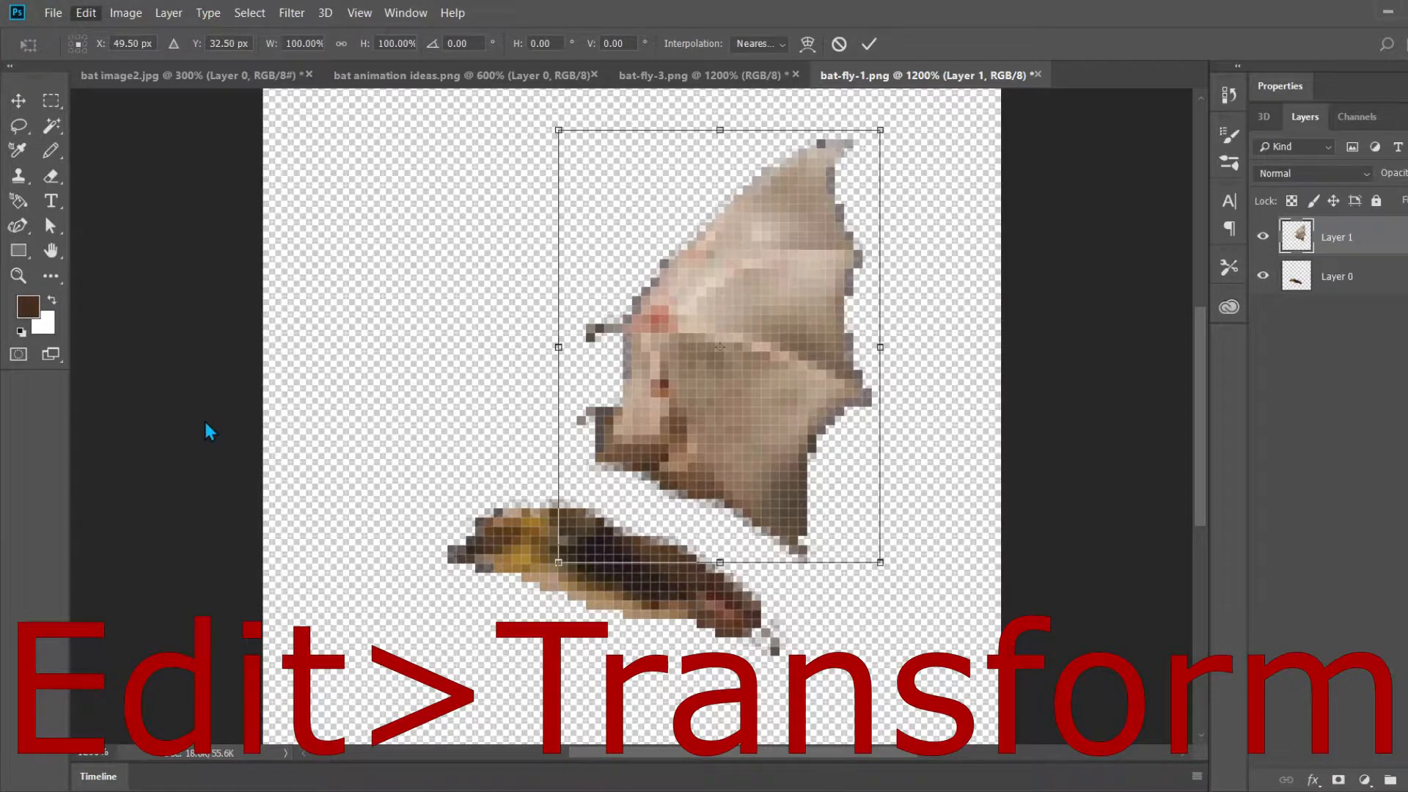
{"action": "left_click", "coordinate": [374, 629]}
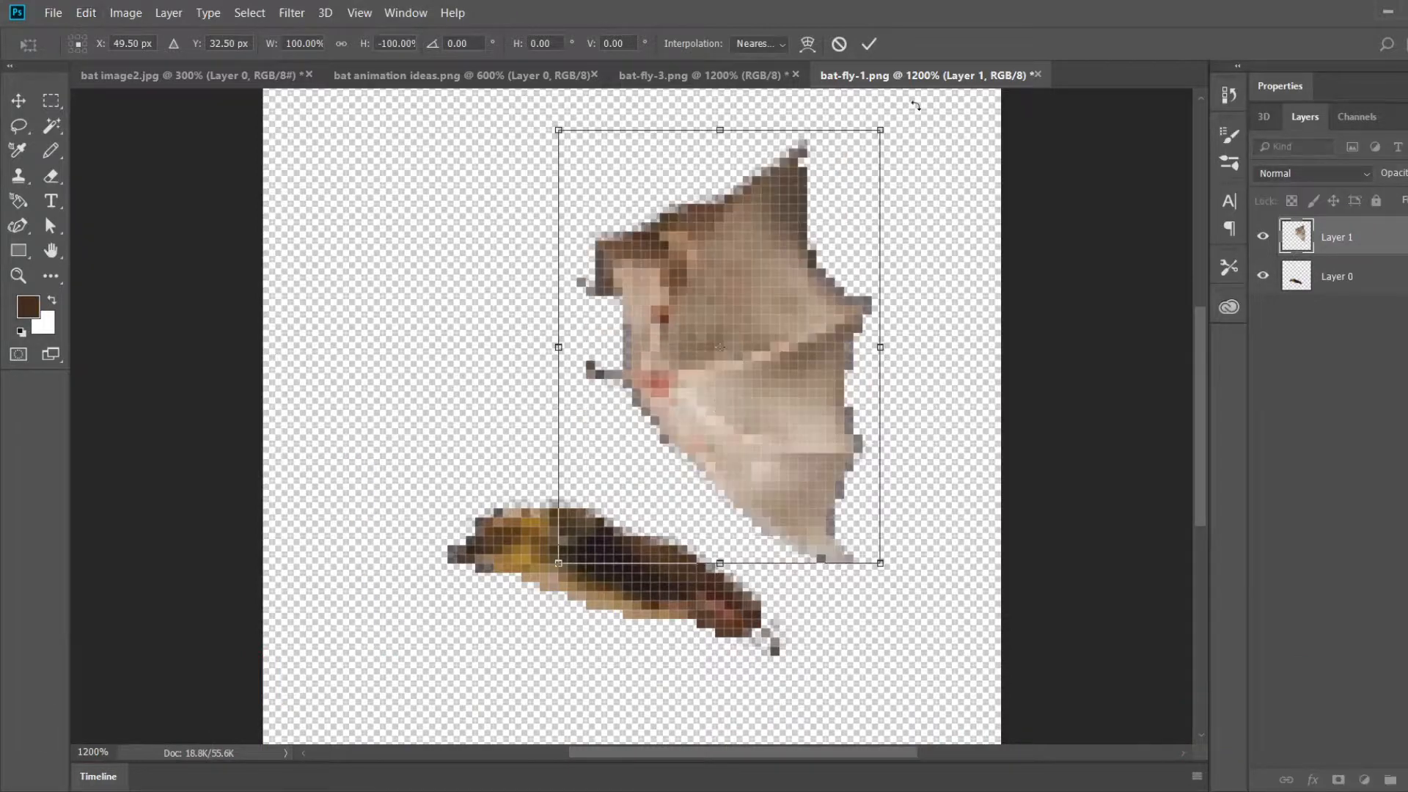
{"action": "left_click_drag", "start_coordinate": [909, 128], "coordinate": [1043, 295]}
{"action": "left_click_drag", "start_coordinate": [801, 343], "coordinate": [697, 329]}
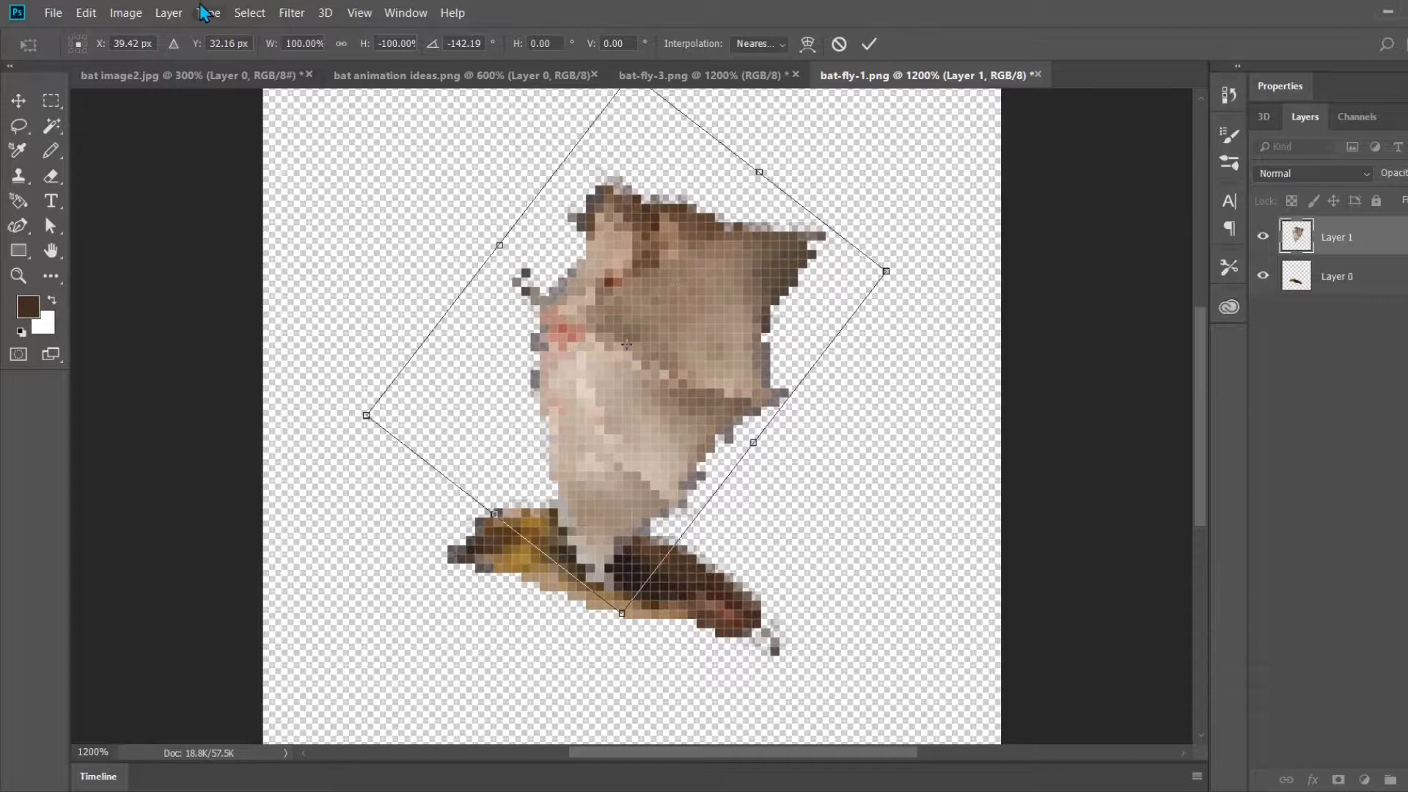
{"action": "left_click", "coordinate": [869, 44]}
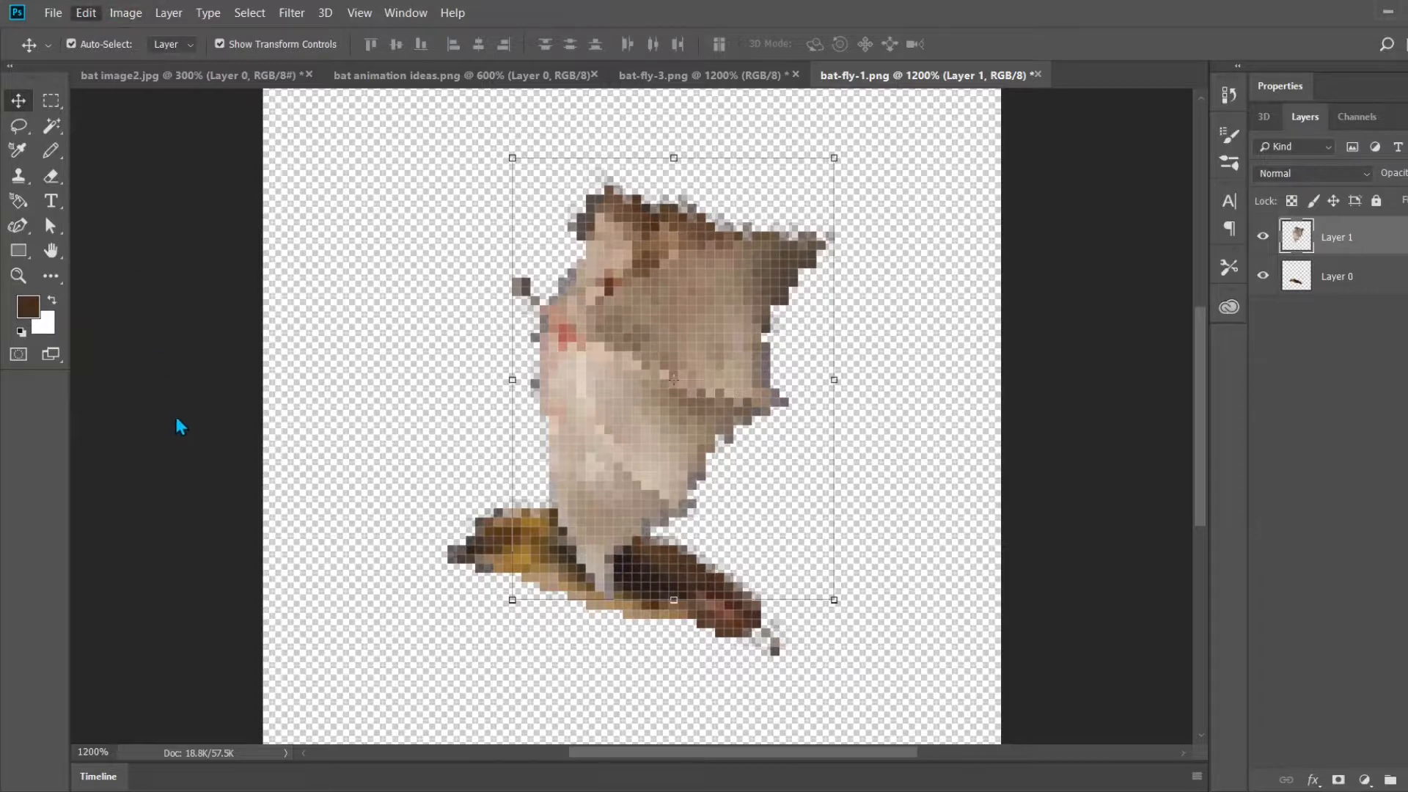
Step: Scale the wing's height to about 60% and place it over the bat's body
{"action": "key", "text": "ctrl+t"}
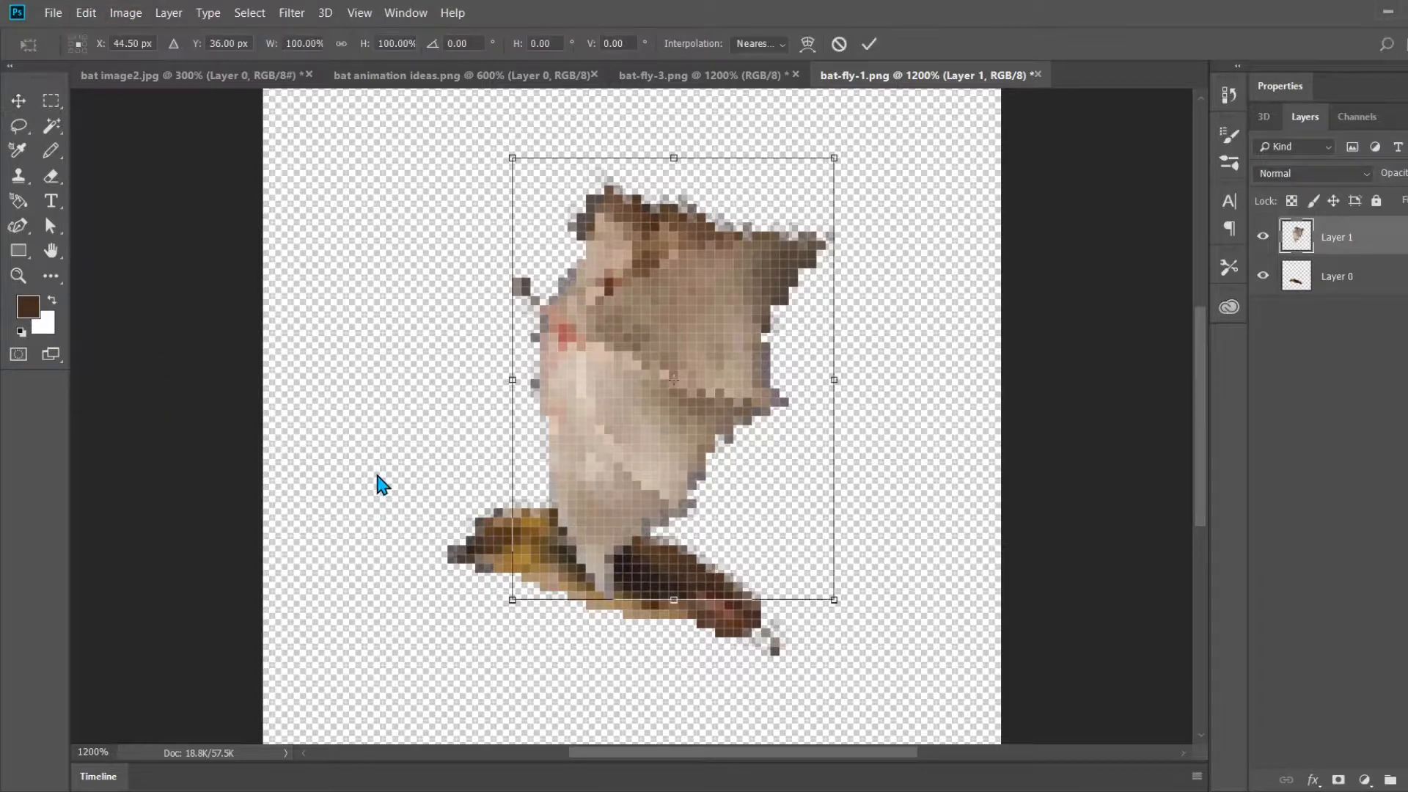
{"action": "left_click", "coordinate": [396, 43]}
{"action": "key", "text": "BackSpace"}
{"action": "key", "text": "BackSpace"}
{"action": "key", "text": "BackSpace"}
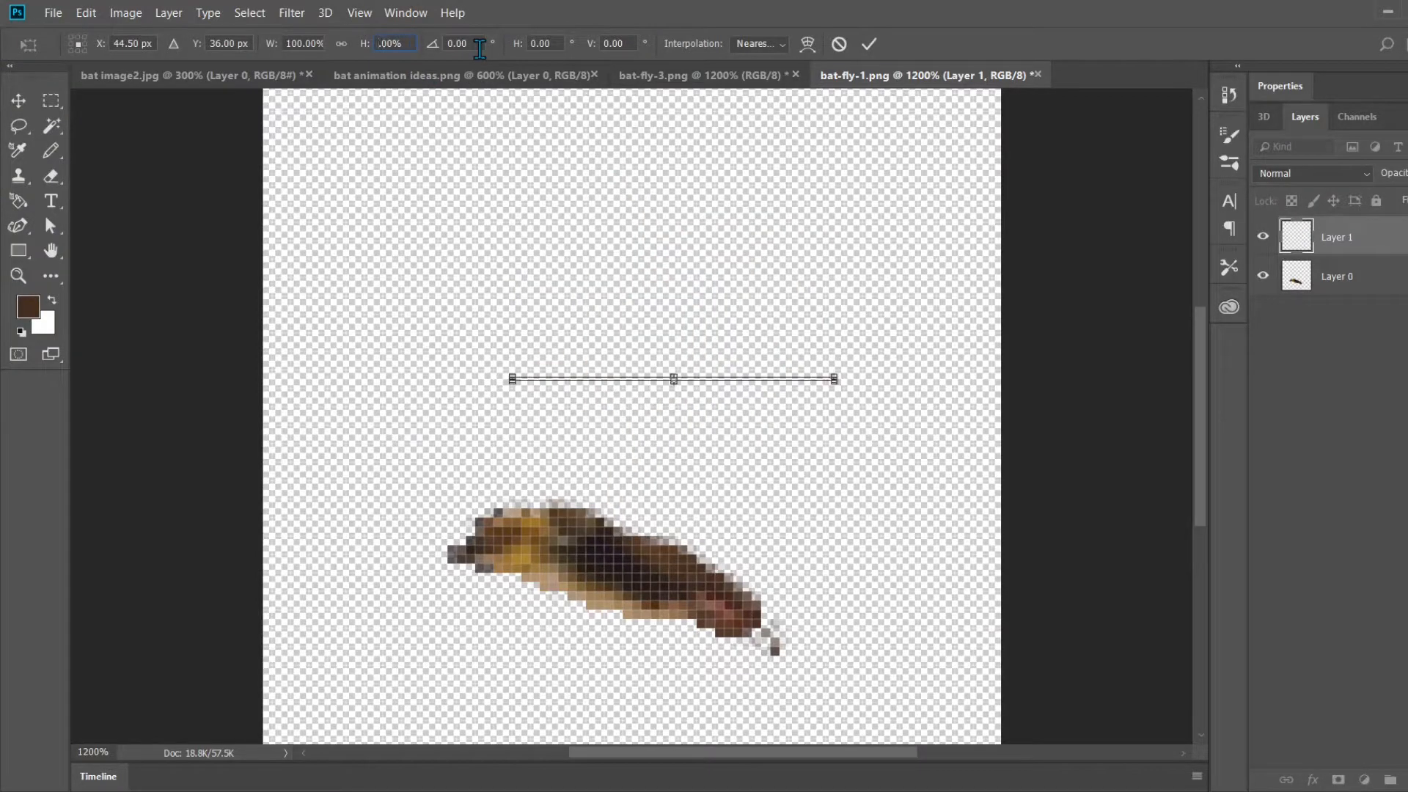
{"action": "type", "text": "50"}
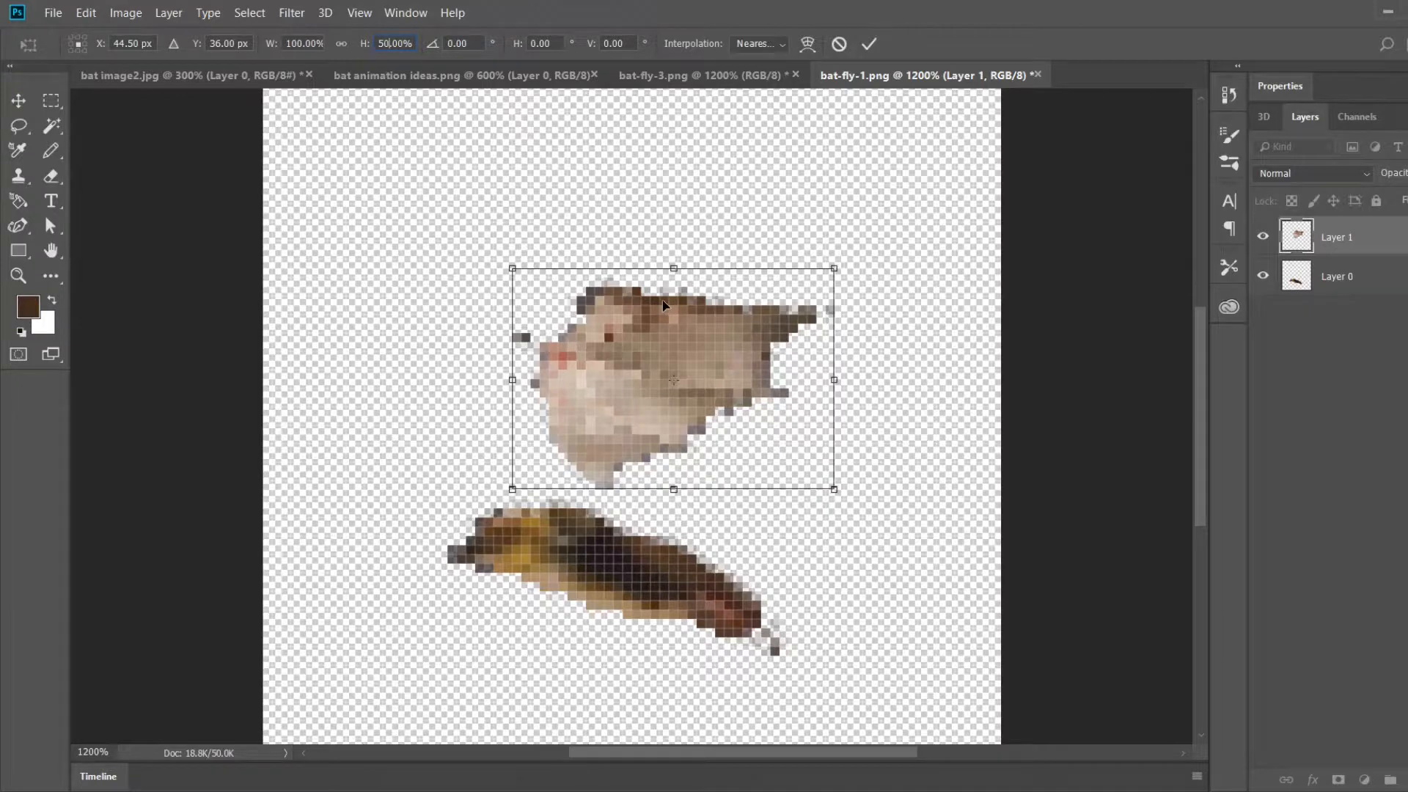
{"action": "type", "text": "60"}
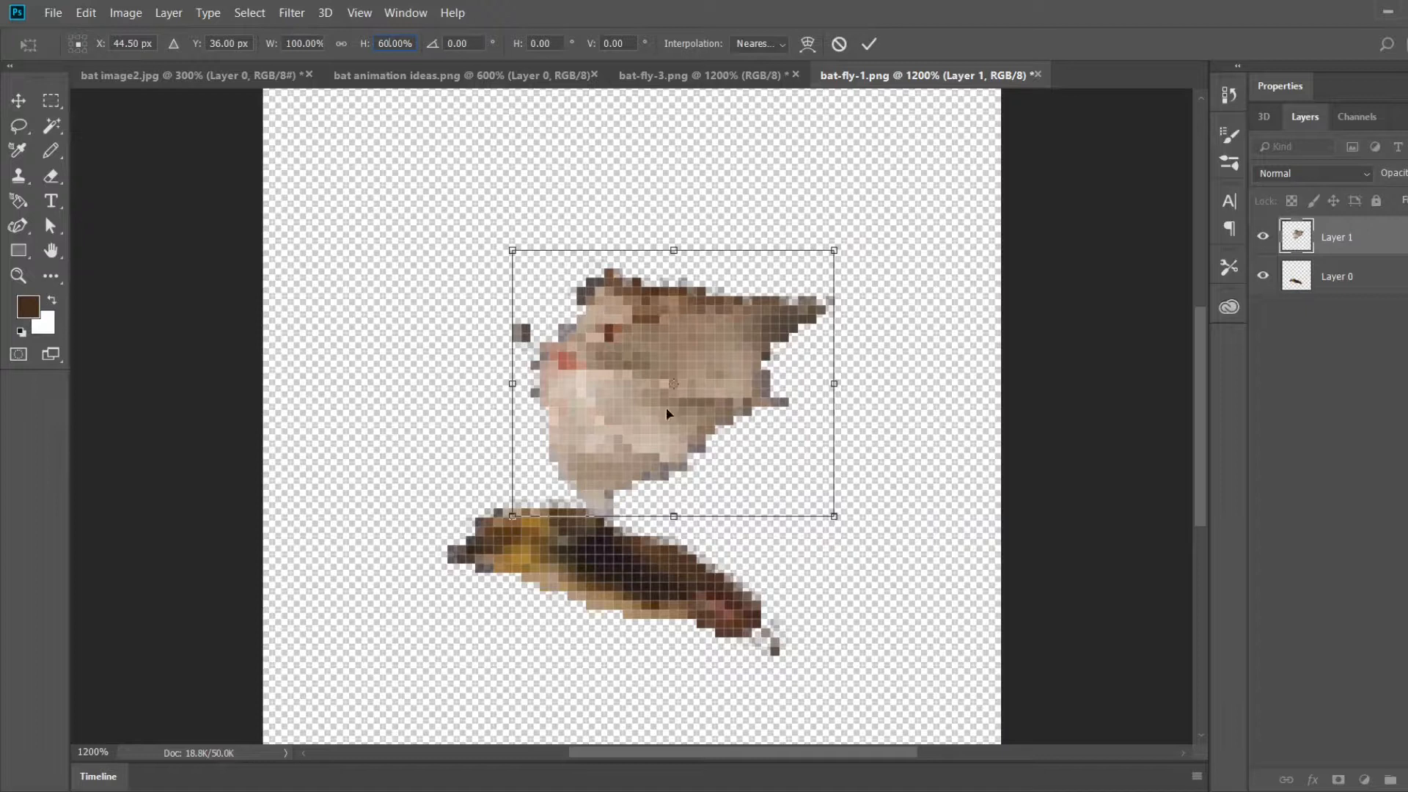
{"action": "left_click_drag", "start_coordinate": [672, 328], "coordinate": [609, 548]}
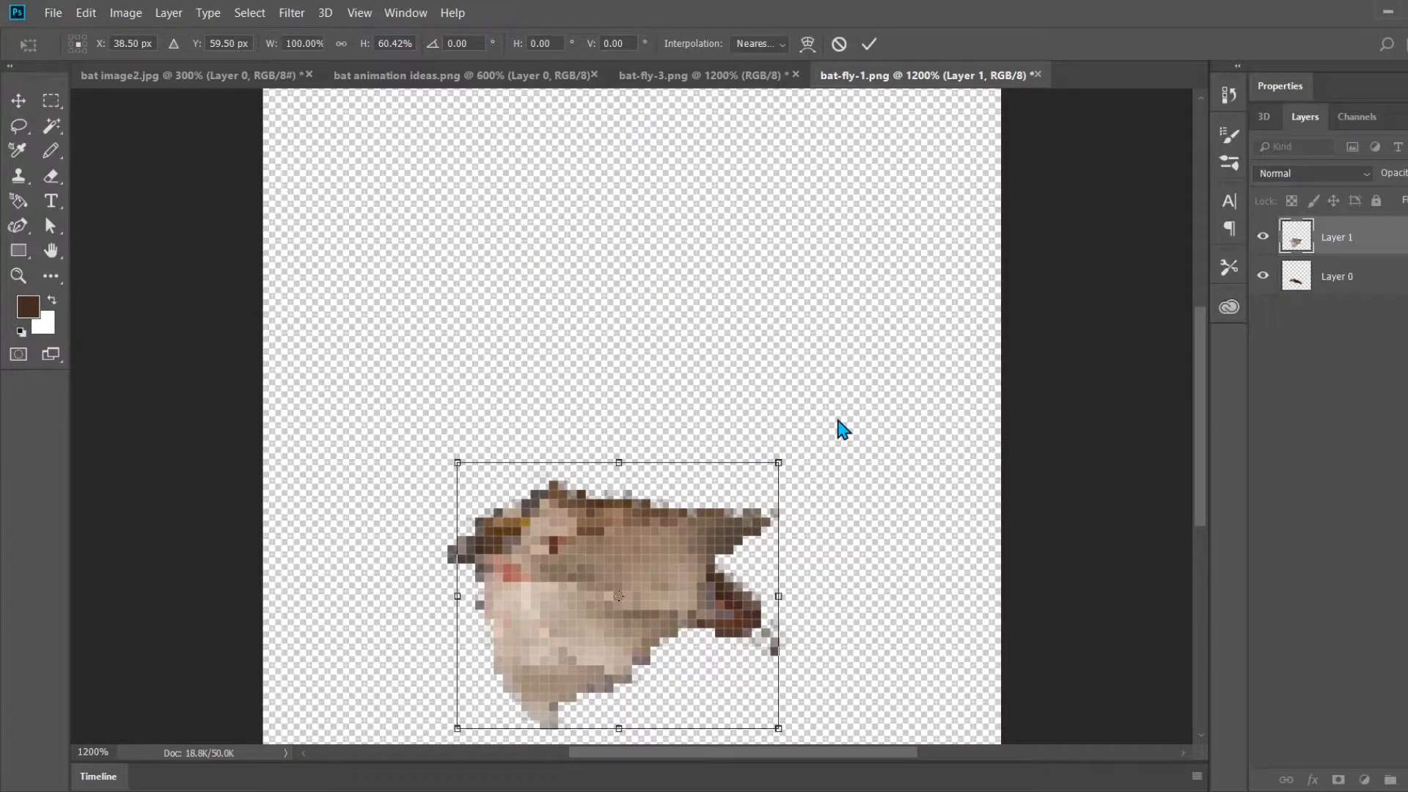
{"action": "left_click", "coordinate": [869, 44]}
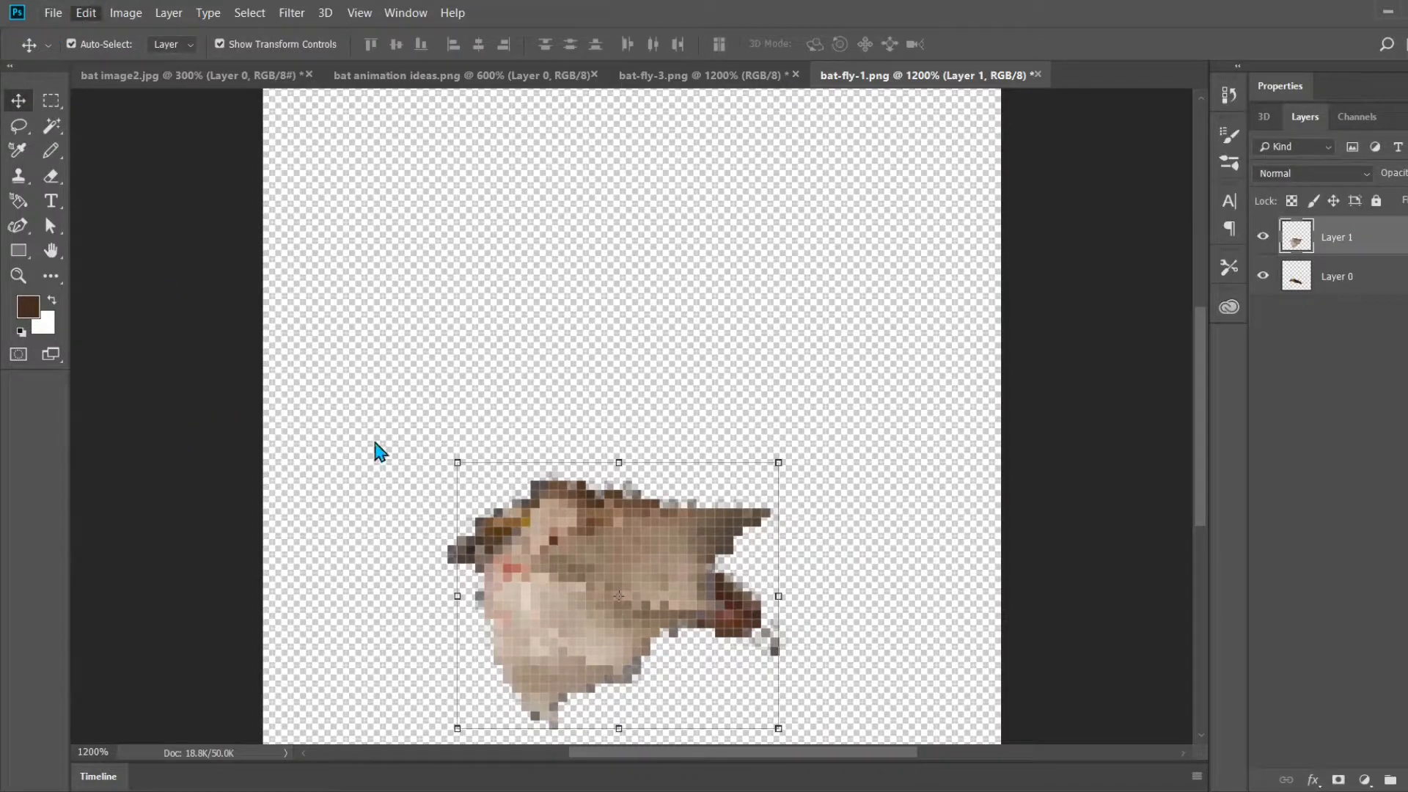
Step: Rotate the shortened wing about 4 degrees clockwise and shift it so its upper edge lines up with the bat's back
{"action": "key", "text": "ctrl+t"}
{"action": "left_click_drag", "start_coordinate": [817, 447], "coordinate": [910, 545]}
{"action": "left_click_drag", "start_coordinate": [606, 523], "coordinate": [591, 555]}
{"action": "left_click_drag", "start_coordinate": [961, 561], "coordinate": [916, 526]}
{"action": "left_click_drag", "start_coordinate": [564, 561], "coordinate": [556, 556]}
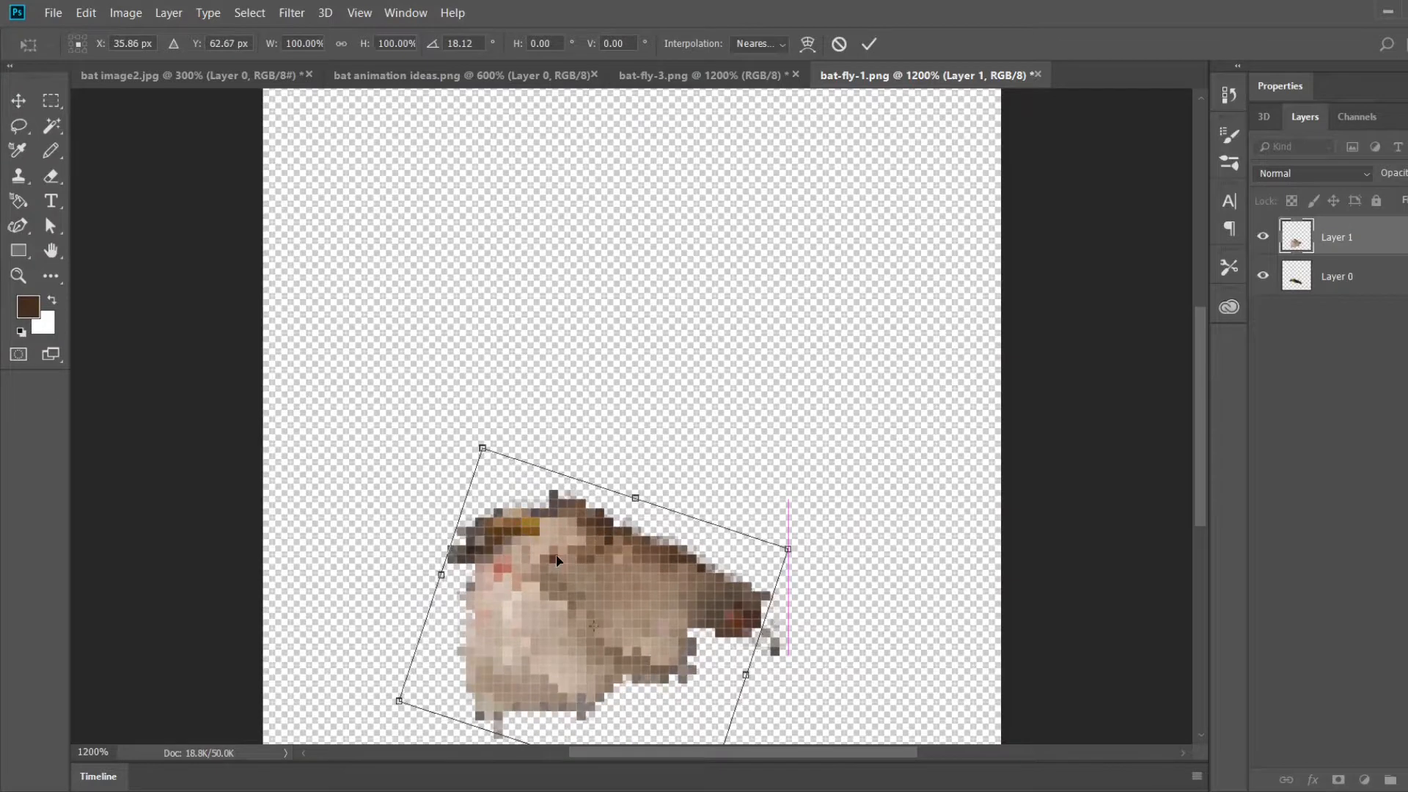
{"action": "left_click_drag", "start_coordinate": [913, 506], "coordinate": [904, 487]}
{"action": "left_click_drag", "start_coordinate": [580, 597], "coordinate": [589, 609]}
{"action": "mouse_move", "coordinate": [923, 550]}
{"action": "left_mouse_down"}
{"action": "mouse_move", "coordinate": [894, 503]}
{"action": "mouse_move", "coordinate": [939, 537]}
{"action": "left_mouse_up"}
{"action": "left_click_drag", "start_coordinate": [384, 585], "coordinate": [383, 593]}
{"action": "mouse_move", "coordinate": [574, 616]}
{"action": "left_mouse_down"}
{"action": "mouse_move", "coordinate": [605, 611]}
{"action": "mouse_move", "coordinate": [591, 615]}
{"action": "left_mouse_up"}
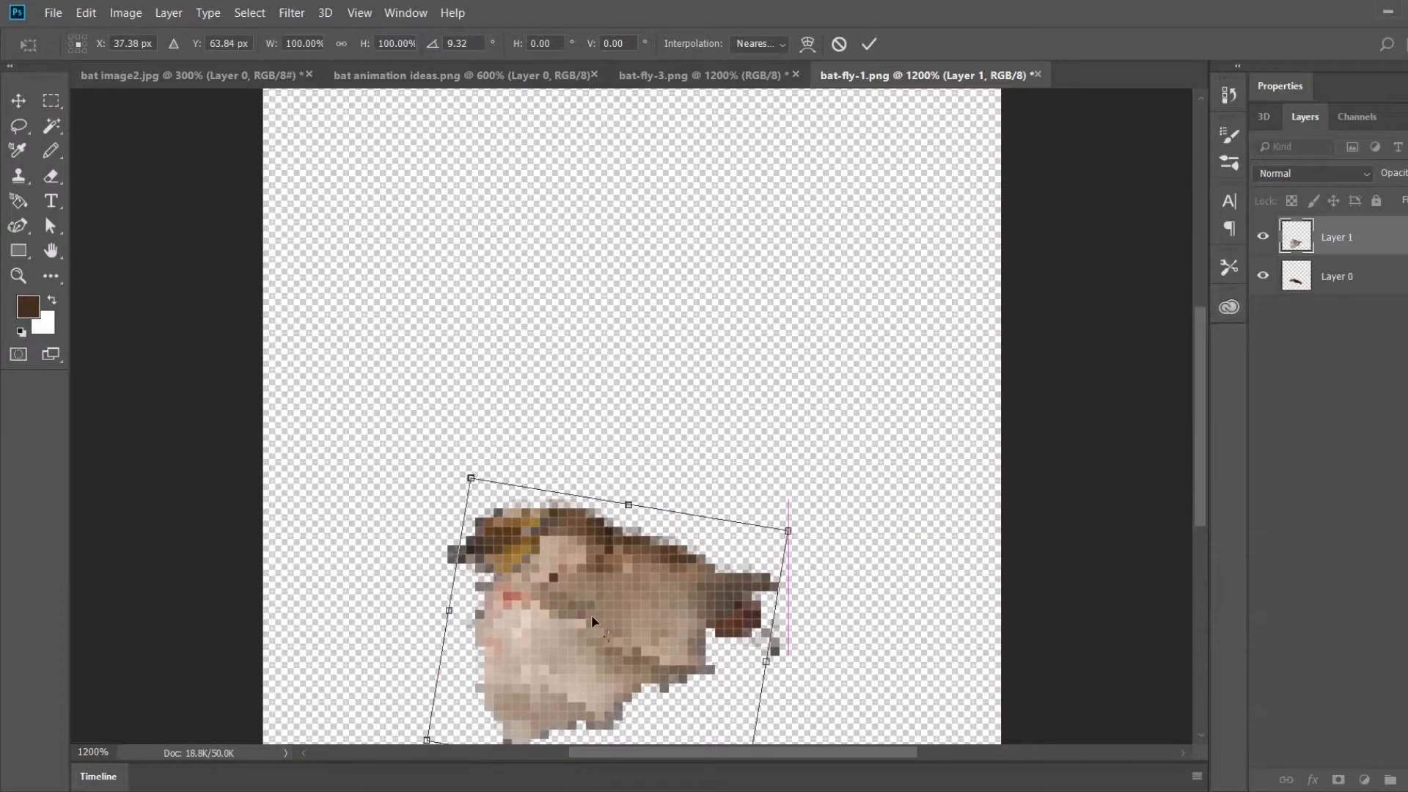
{"action": "left_click_drag", "start_coordinate": [888, 543], "coordinate": [878, 514]}
{"action": "left_click_drag", "start_coordinate": [591, 639], "coordinate": [618, 624]}
{"action": "scroll", "coordinate": [843, 495], "scroll_direction": "down", "scroll_amount": 2}
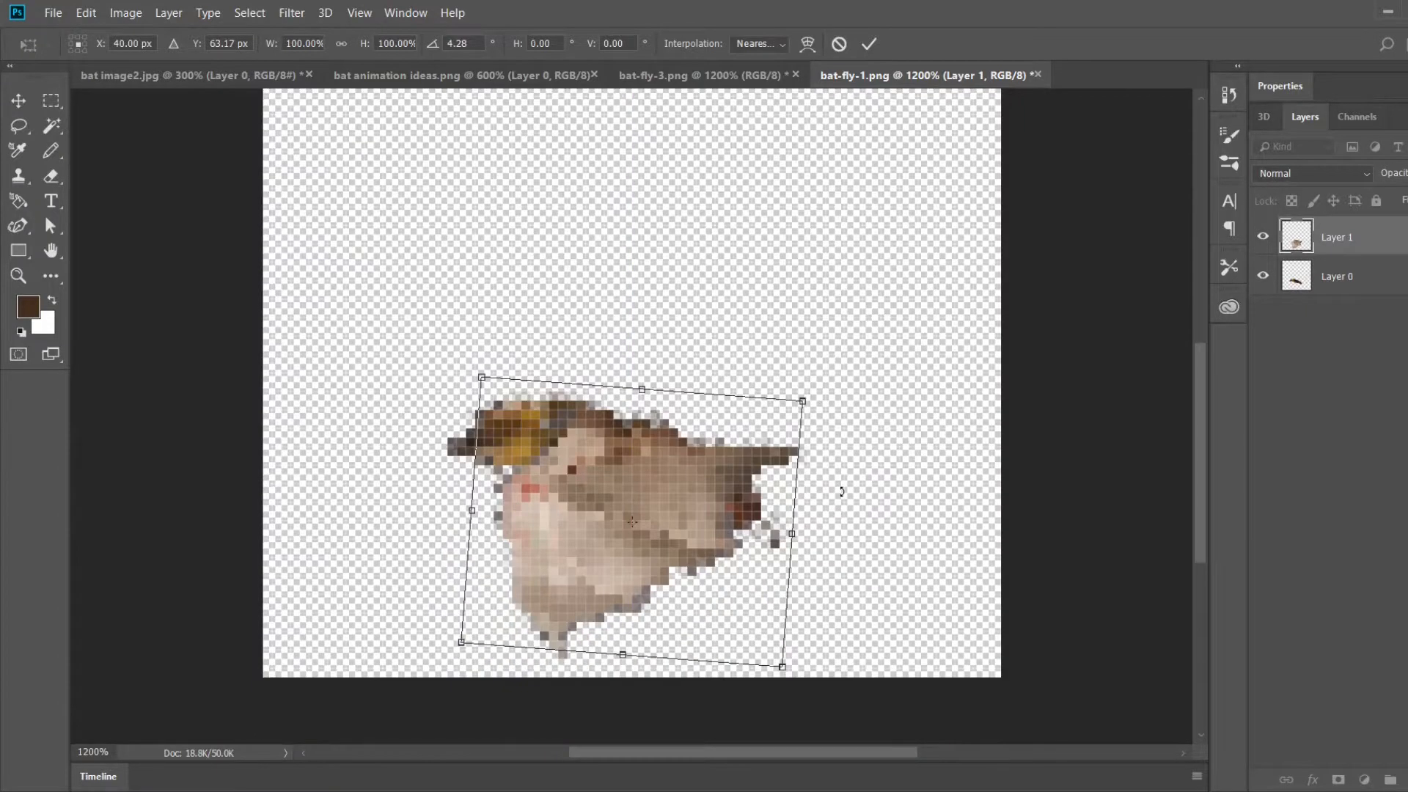
{"action": "left_click", "coordinate": [869, 45]}
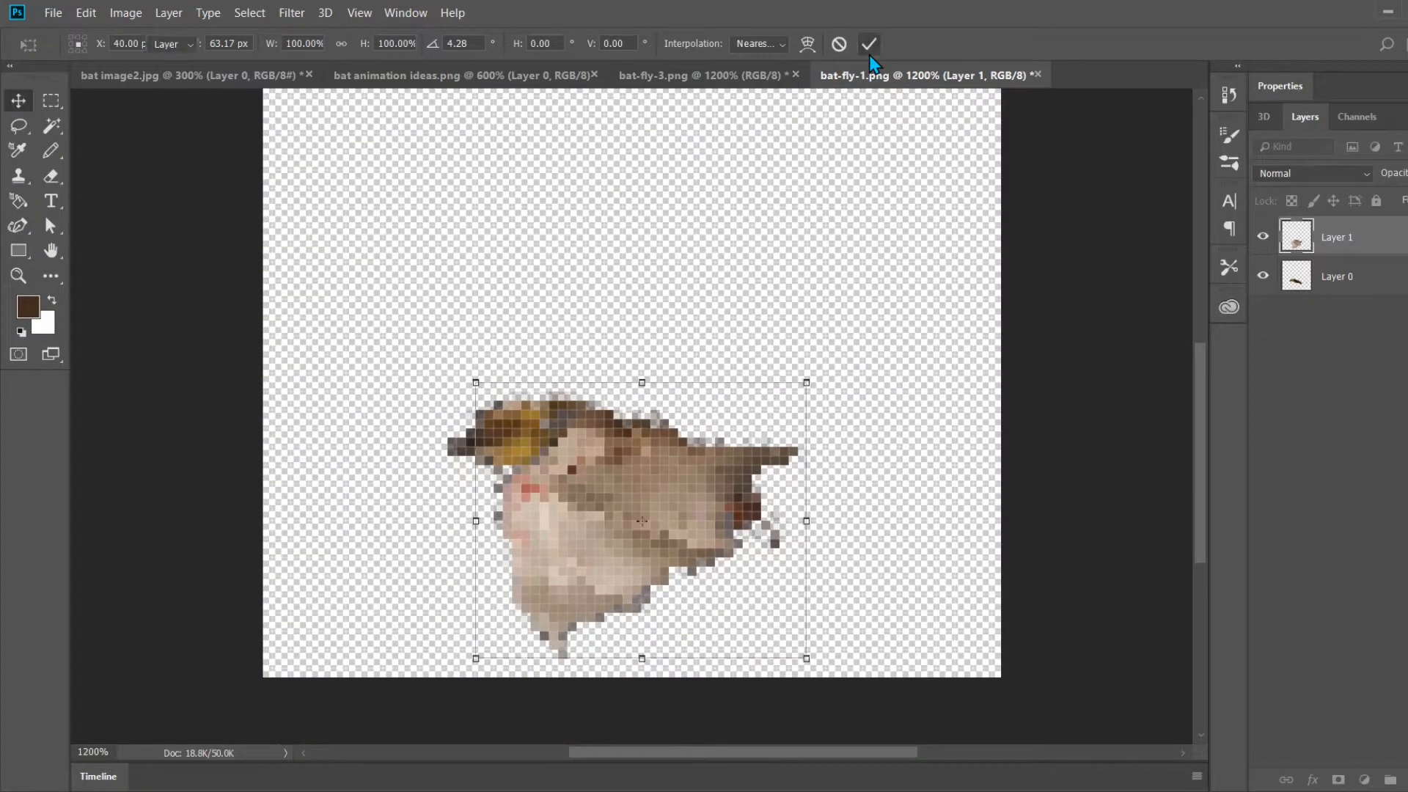
Step: Erase the wing tip that sticks out past the bat's tail
{"action": "left_click", "coordinate": [48, 174]}
{"action": "mouse_move", "coordinate": [754, 492]}
{"action": "left_mouse_down"}
{"action": "mouse_move", "coordinate": [703, 439]}
{"action": "mouse_move", "coordinate": [788, 455]}
{"action": "mouse_move", "coordinate": [771, 447]}
{"action": "mouse_move", "coordinate": [772, 482]}
{"action": "mouse_move", "coordinate": [728, 449]}
{"action": "left_mouse_up"}
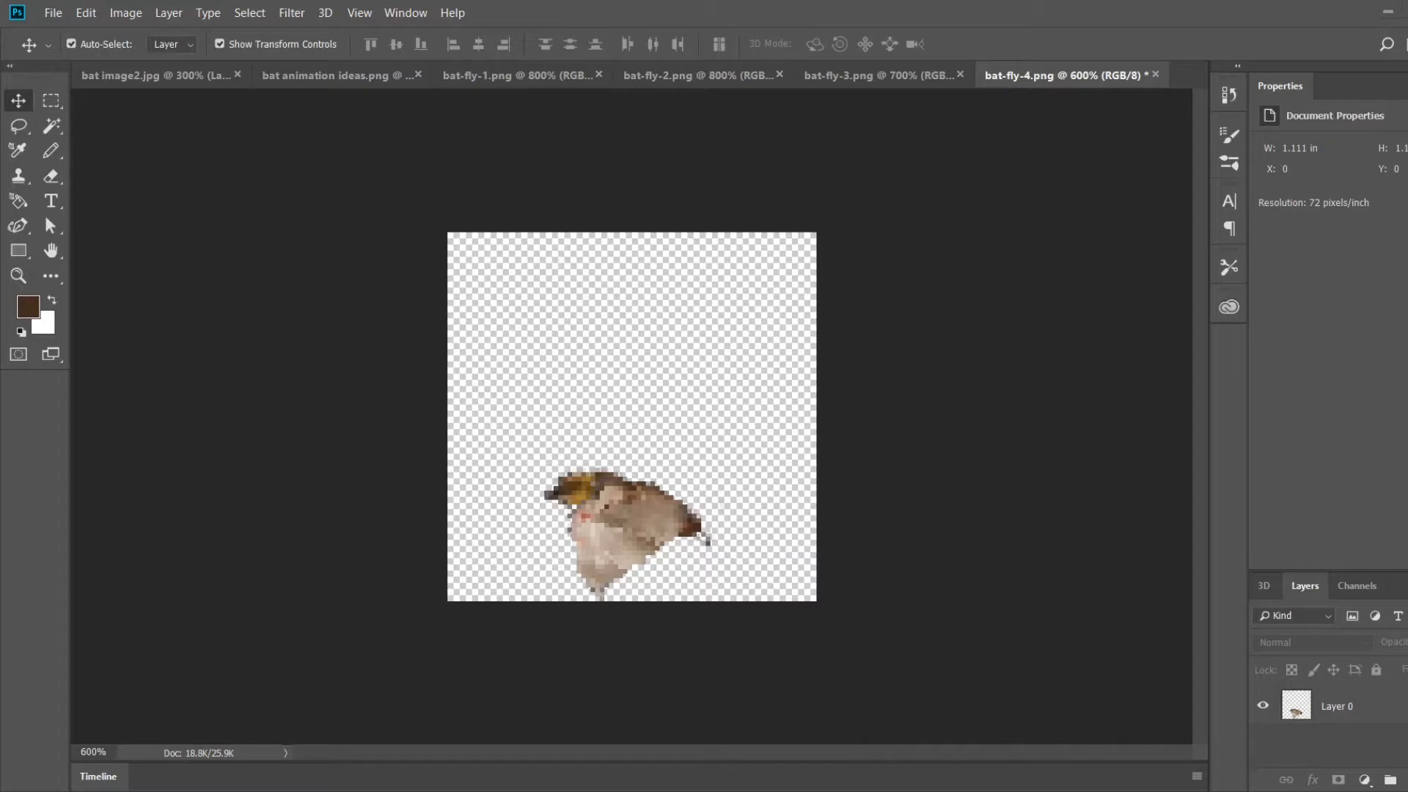
Step: Review the four flying poses, bat-fly-1.png to bat-fly-4.png, and compare them with the bat animation ideas reference sheet
{"action": "left_click", "coordinate": [501, 82]}
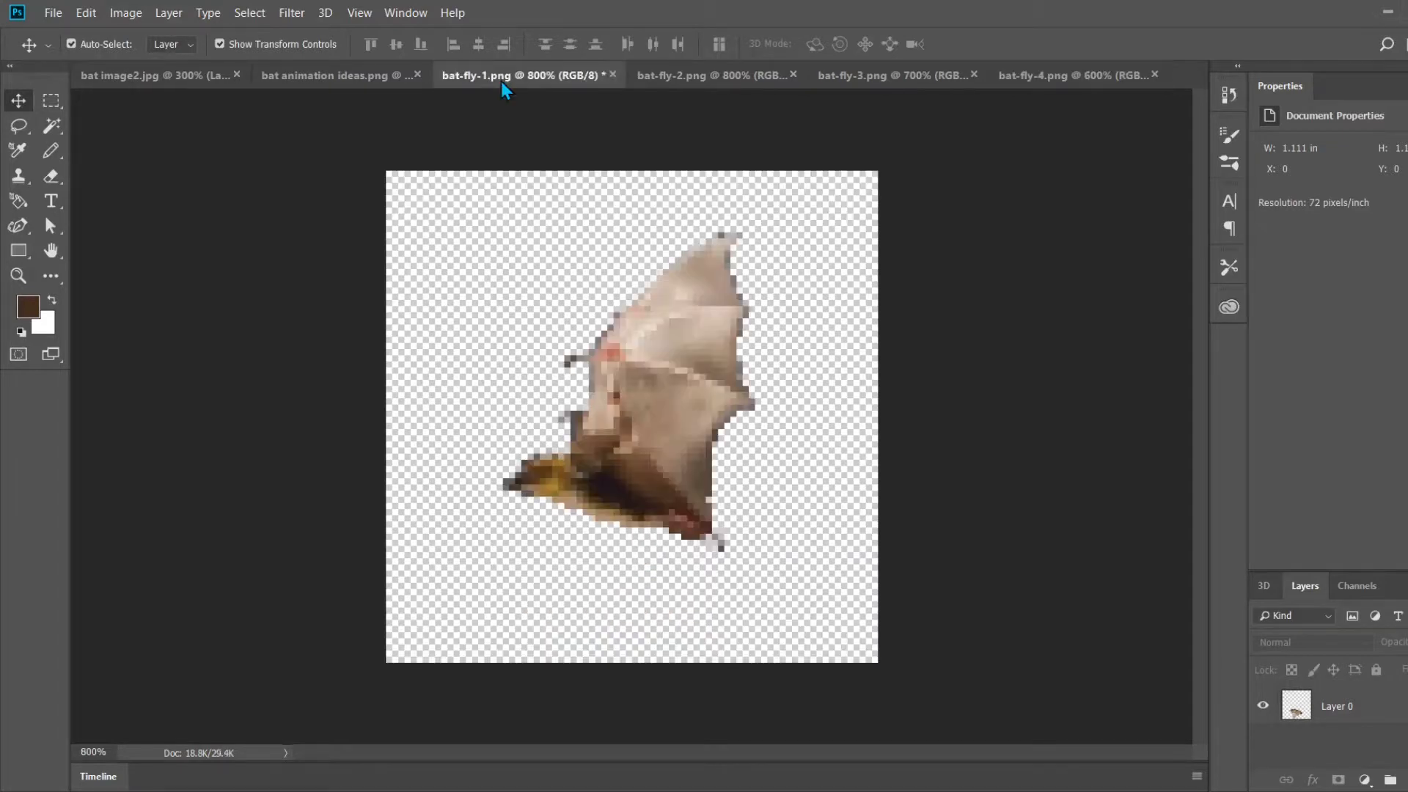
{"action": "left_click", "coordinate": [688, 81]}
{"action": "left_click", "coordinate": [838, 77]}
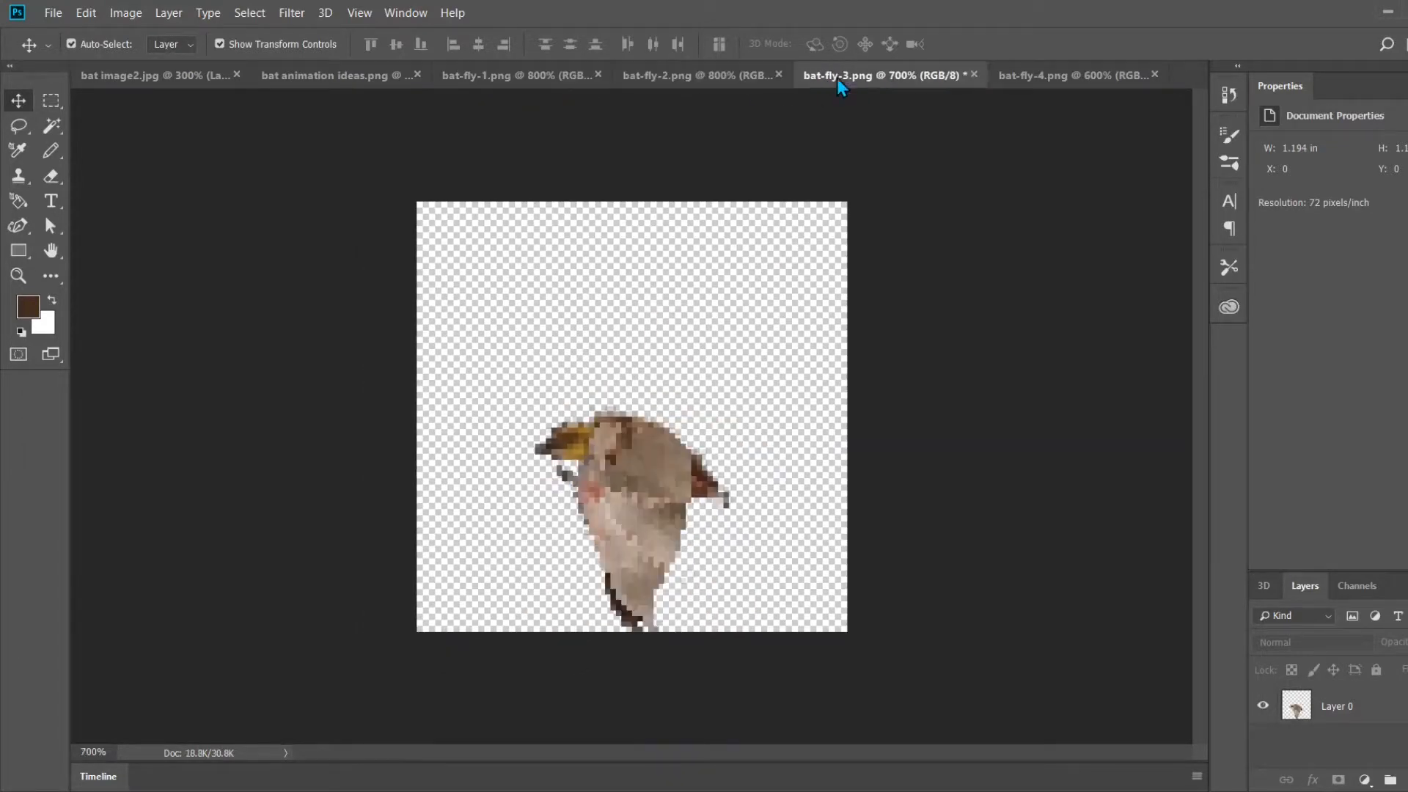
{"action": "left_click", "coordinate": [1026, 66]}
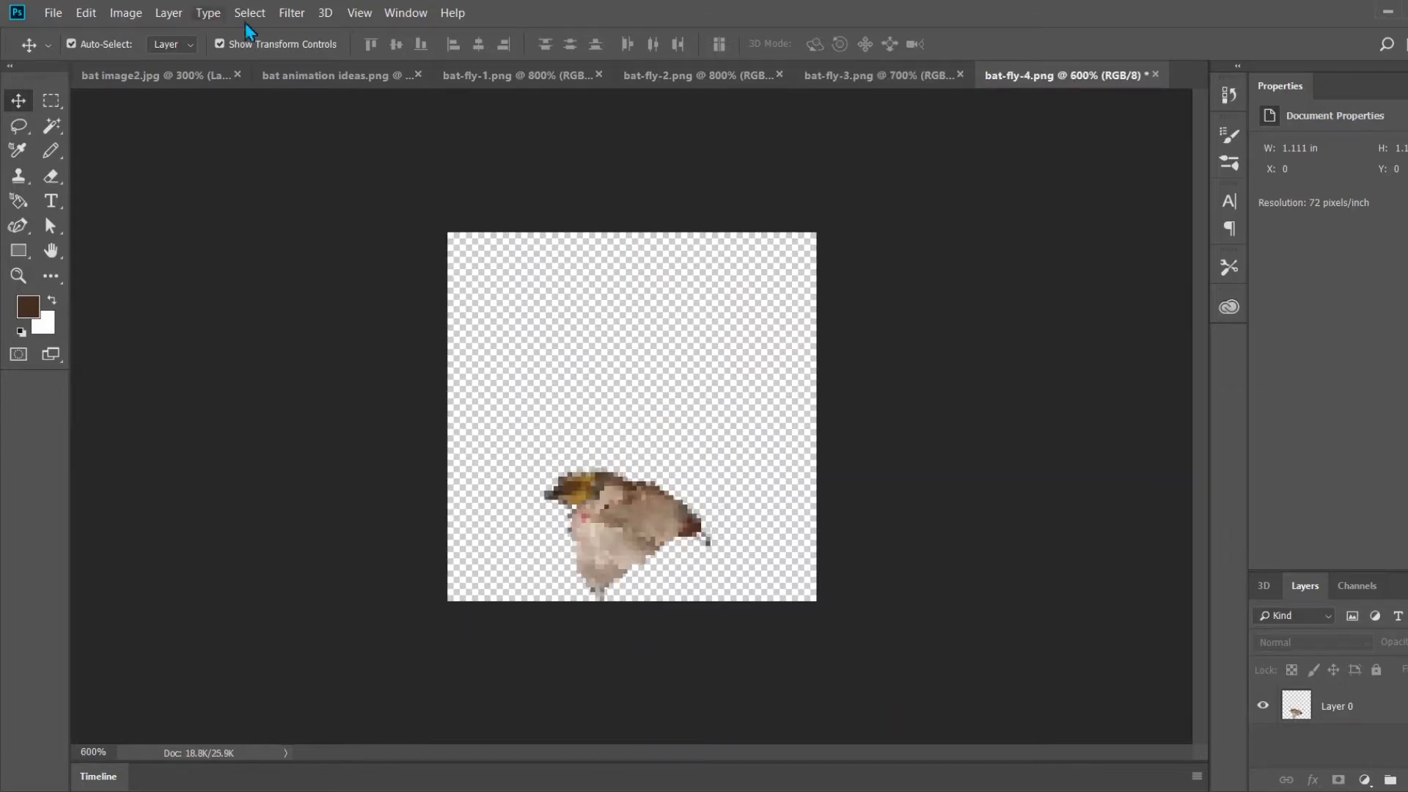
{"action": "left_click", "coordinate": [296, 74]}
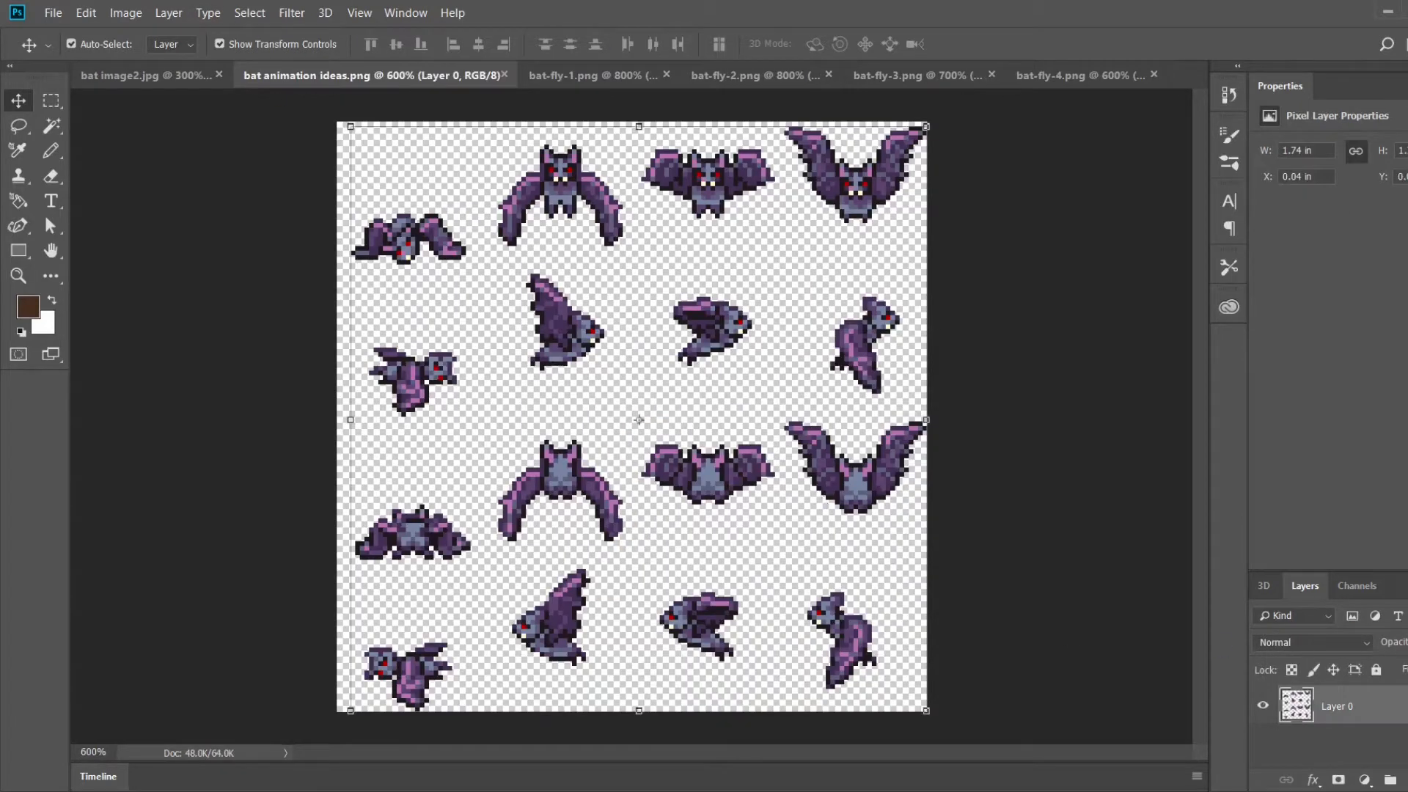